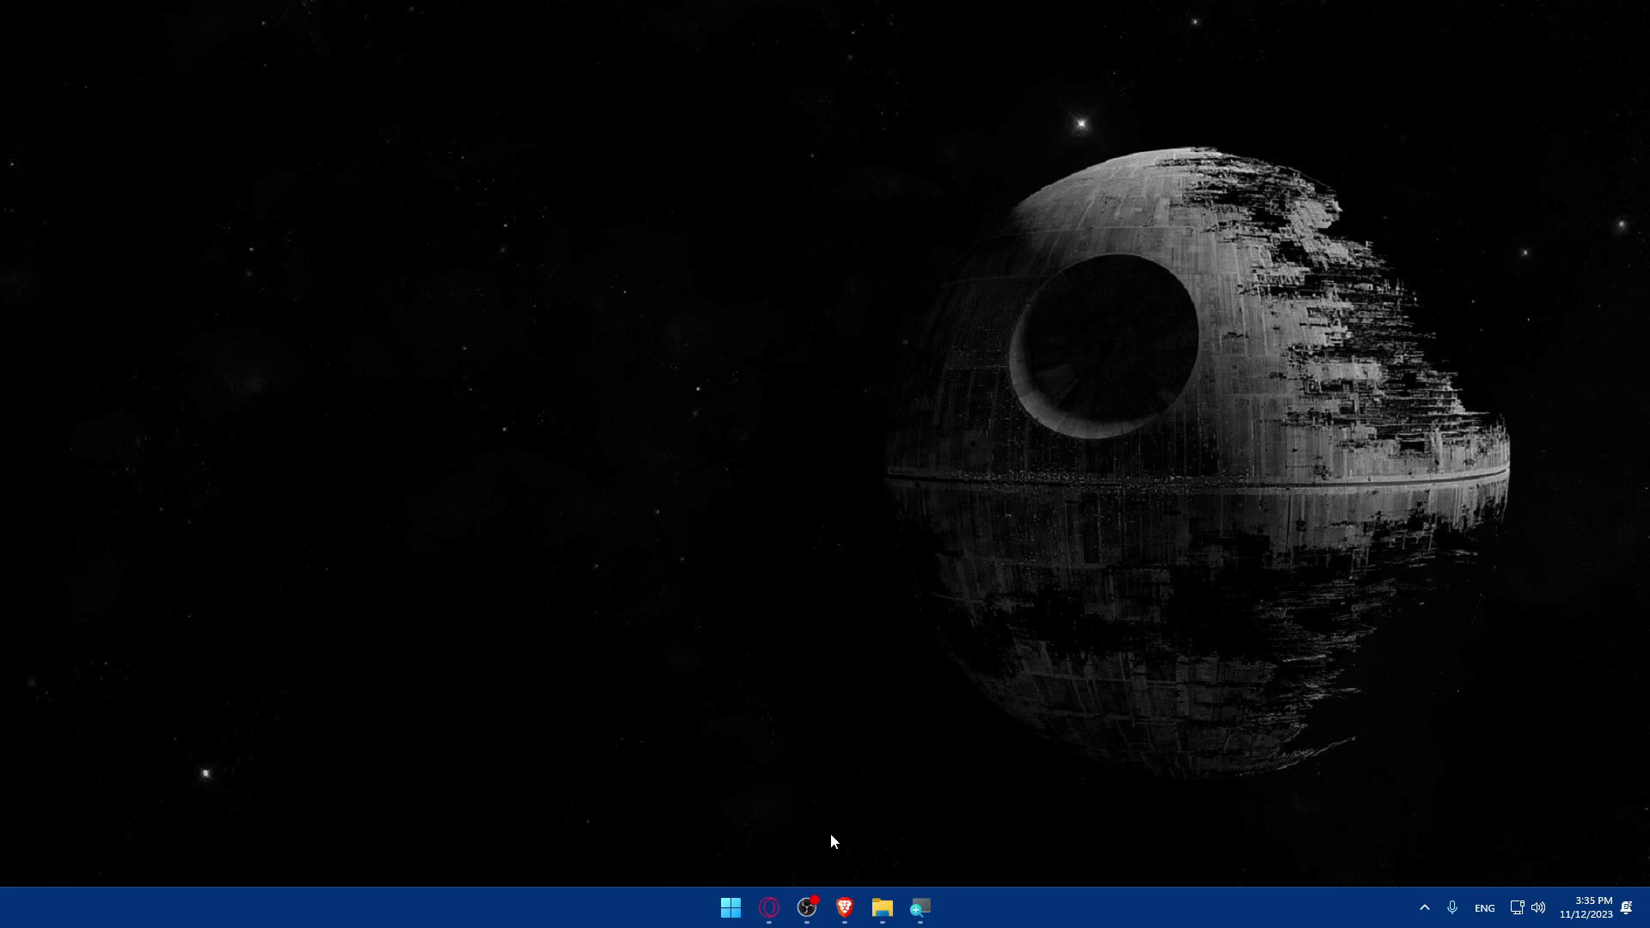
{"action": "left_click", "coordinate": [842, 912]}
{"action": "mouse_move", "coordinate": [844, 909]}
{"action": "left_mouse_down"}
{"action": "mouse_move", "coordinate": [935, 904]}
{"action": "mouse_move", "coordinate": [805, 909]}
{"action": "mouse_move", "coordinate": [920, 909]}
{"action": "mouse_move", "coordinate": [844, 909]}
{"action": "left_mouse_up"}
{"action": "left_click", "coordinate": [244, 42]}
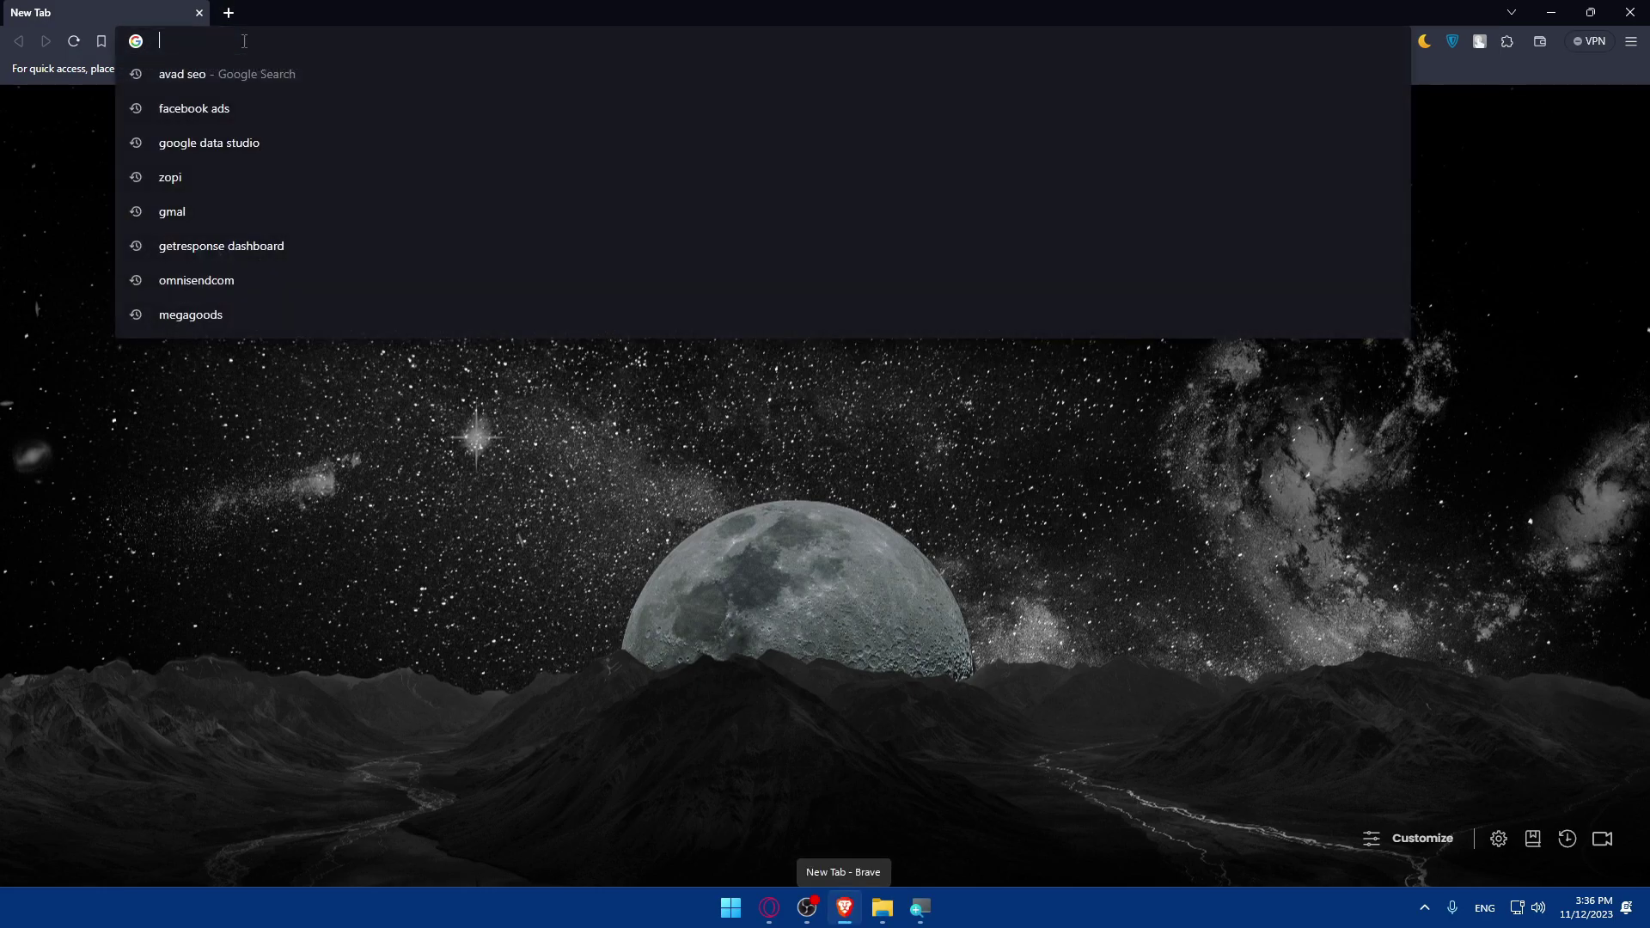
{"action": "type", "text": "shopuif"}
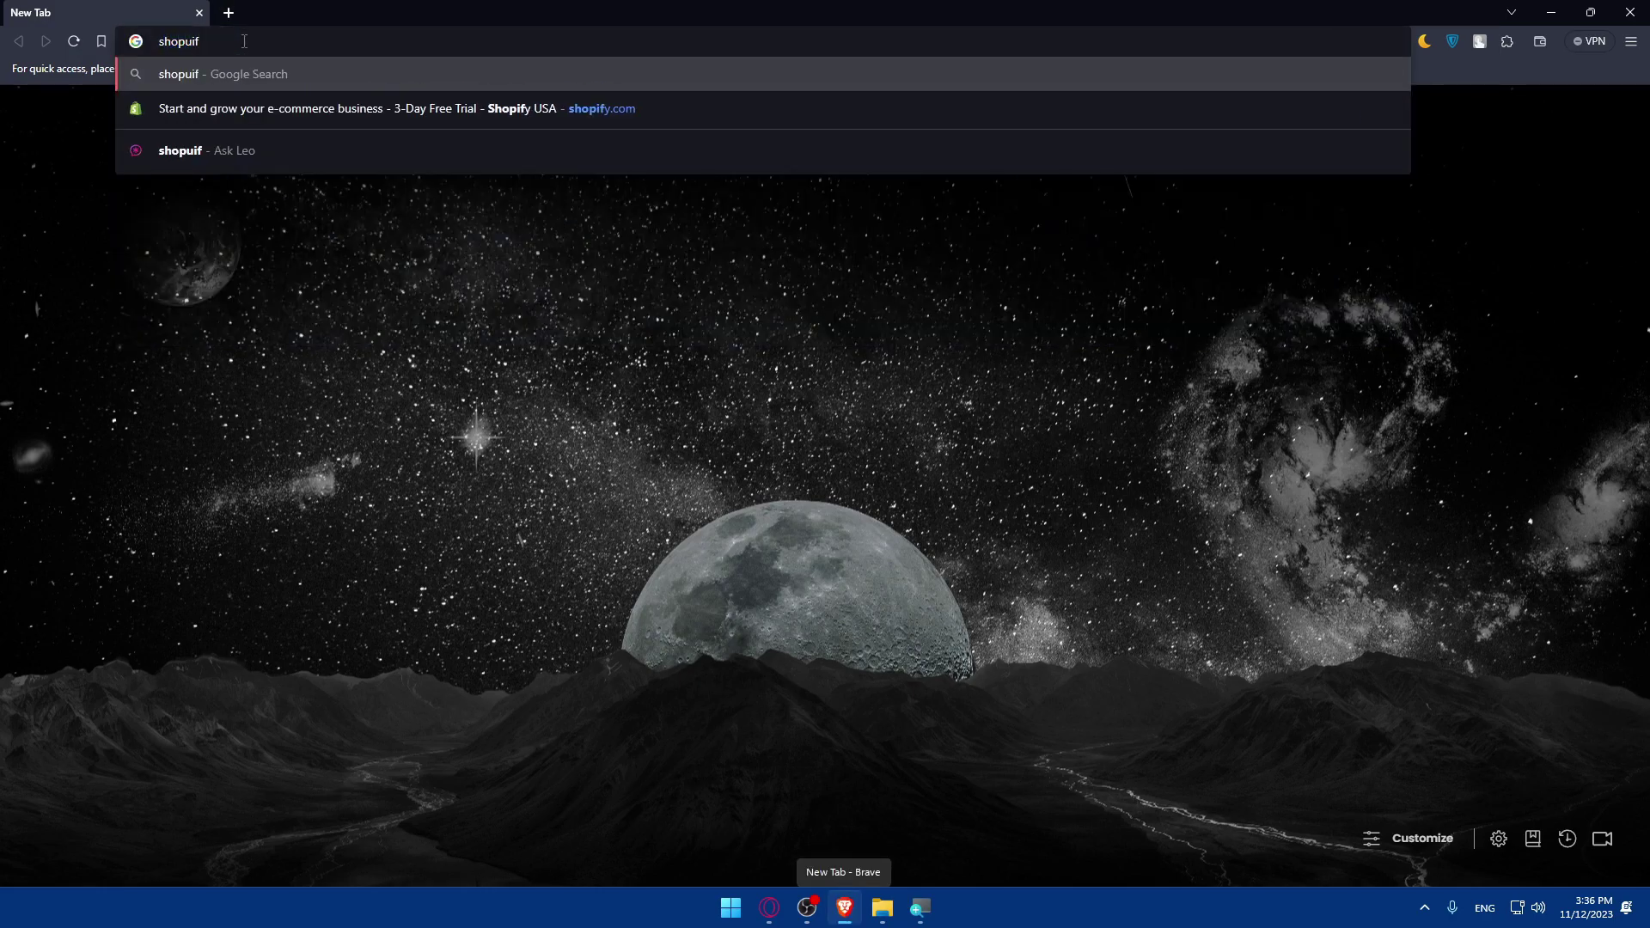
{"action": "key", "text": "BackSpace"}
{"action": "key", "text": "BackSpace"}
{"action": "key", "text": "BackSpace"}
{"action": "type", "text": "ify.com"}
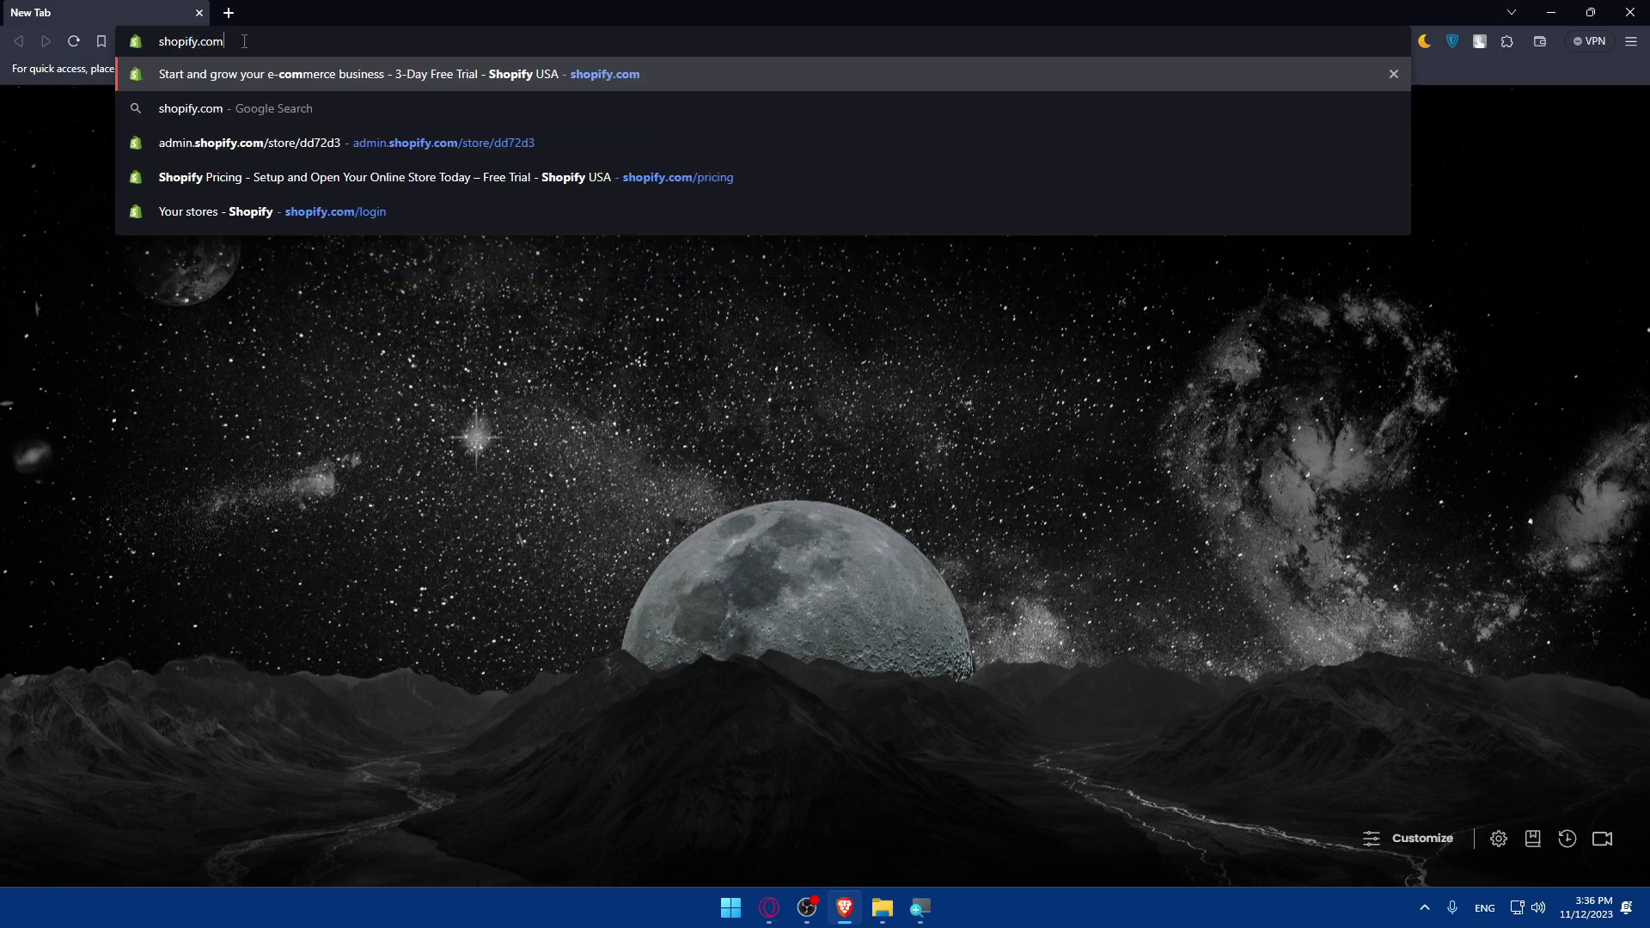
{"action": "key", "text": "Return"}
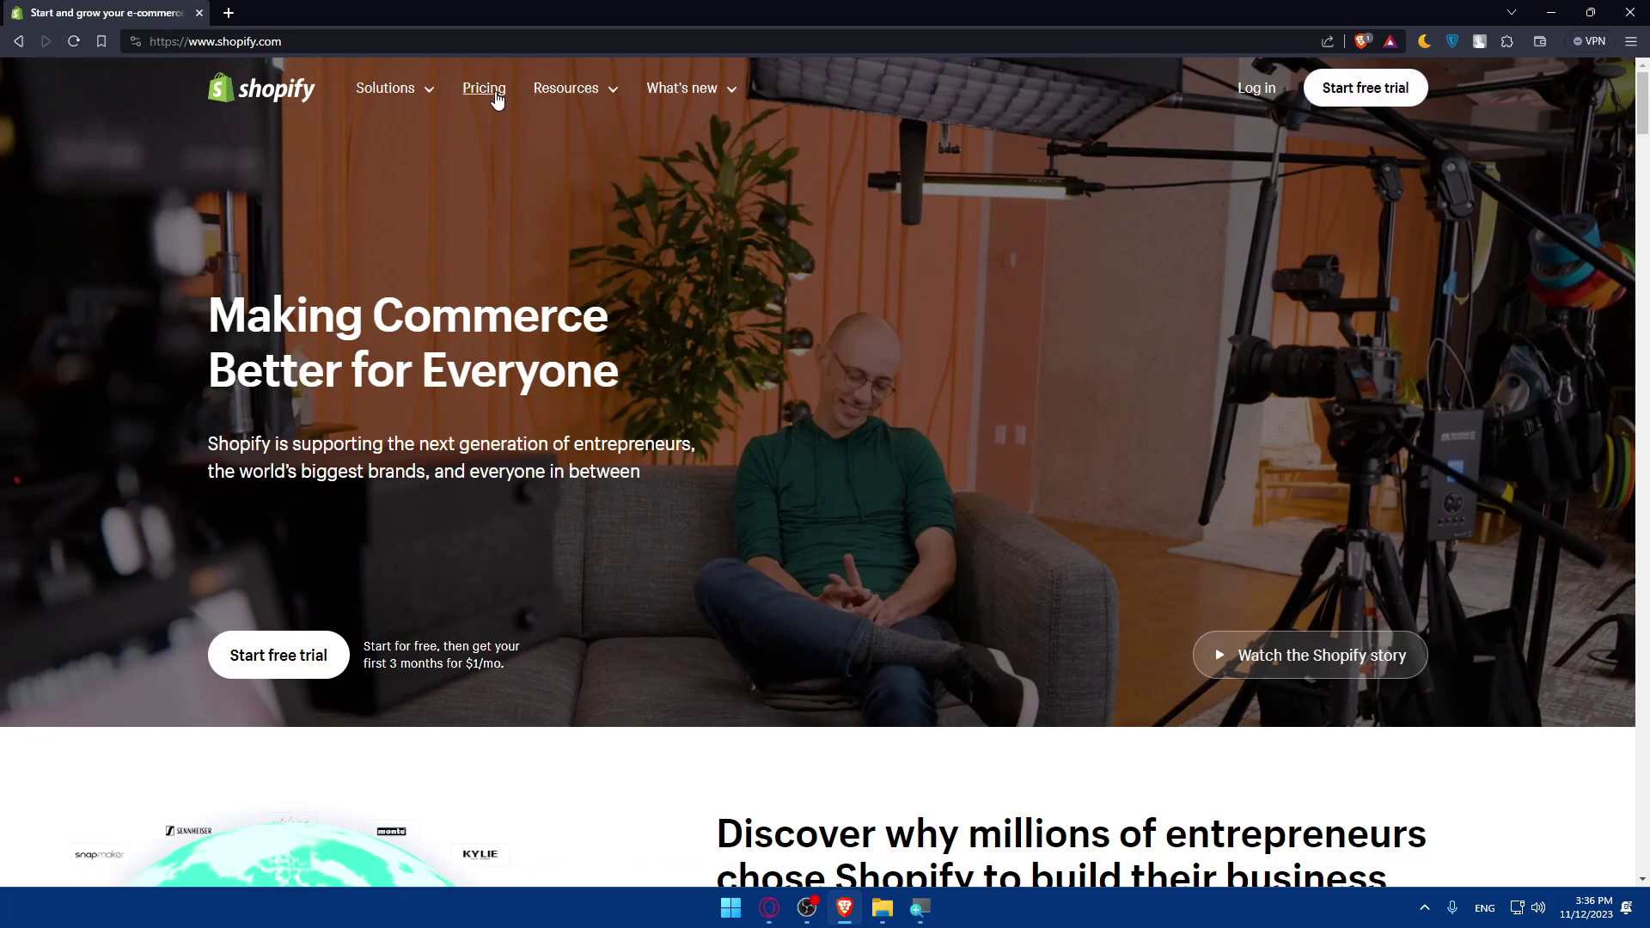
- Show the Shopify plan prices billed yearly, then log in to the store admin
{"action": "scroll", "coordinate": [675, 302], "scroll_direction": "down", "scroll_amount": 5}
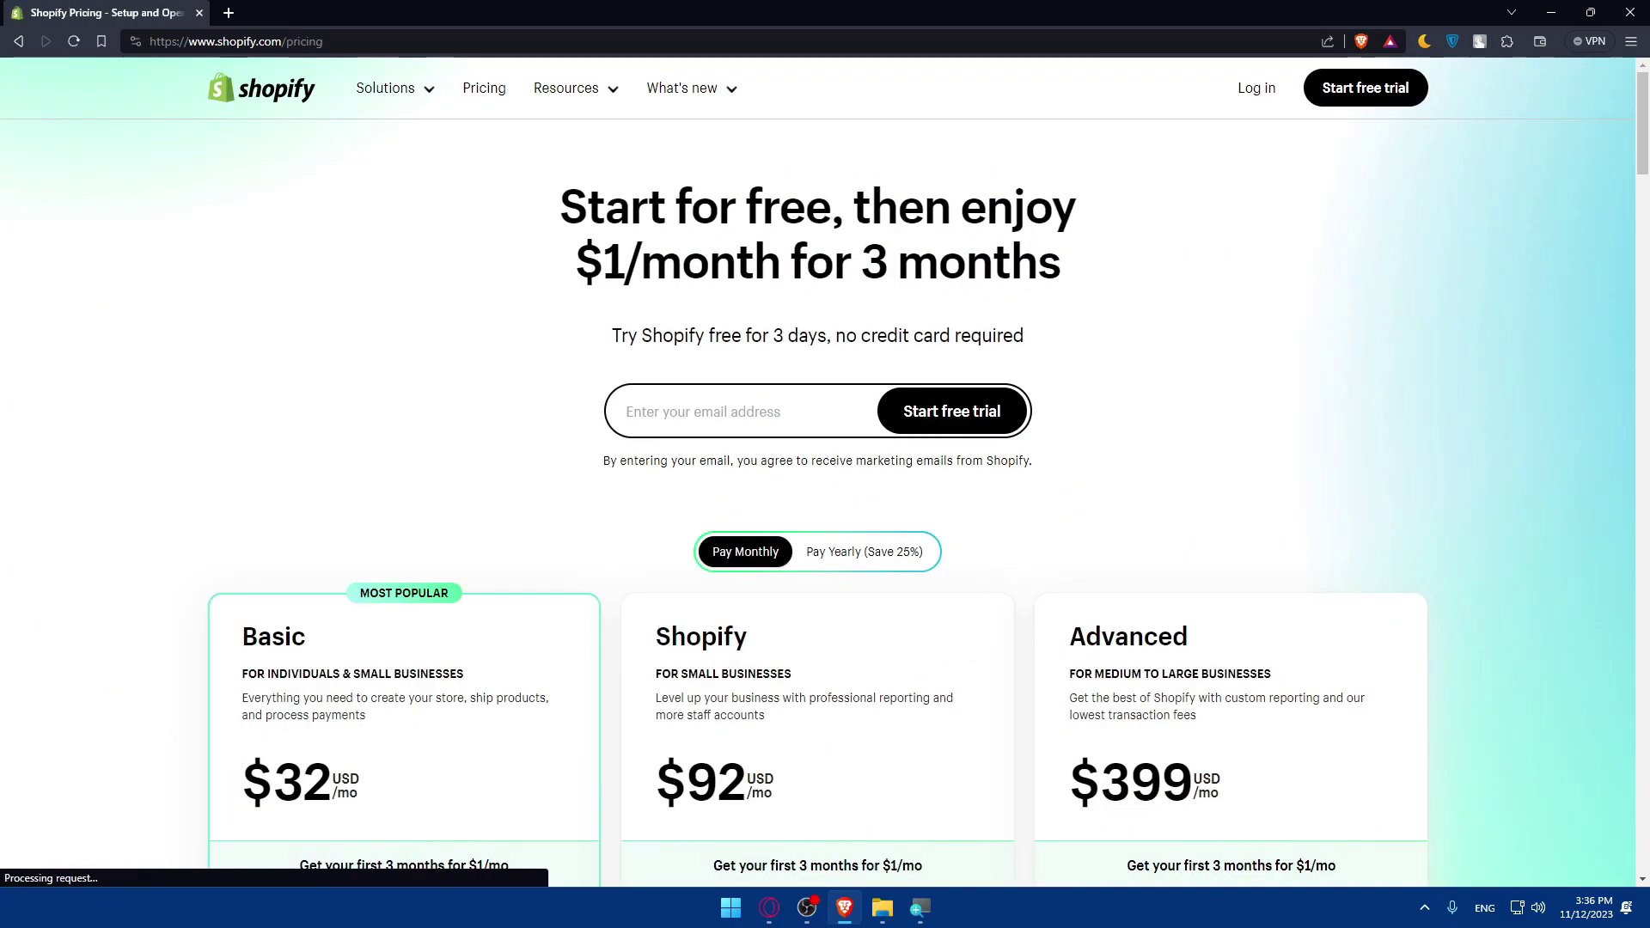
{"action": "scroll", "coordinate": [350, 431], "scroll_direction": "down", "scroll_amount": 5}
{"action": "scroll", "coordinate": [1194, 407], "scroll_direction": "up", "scroll_amount": 3}
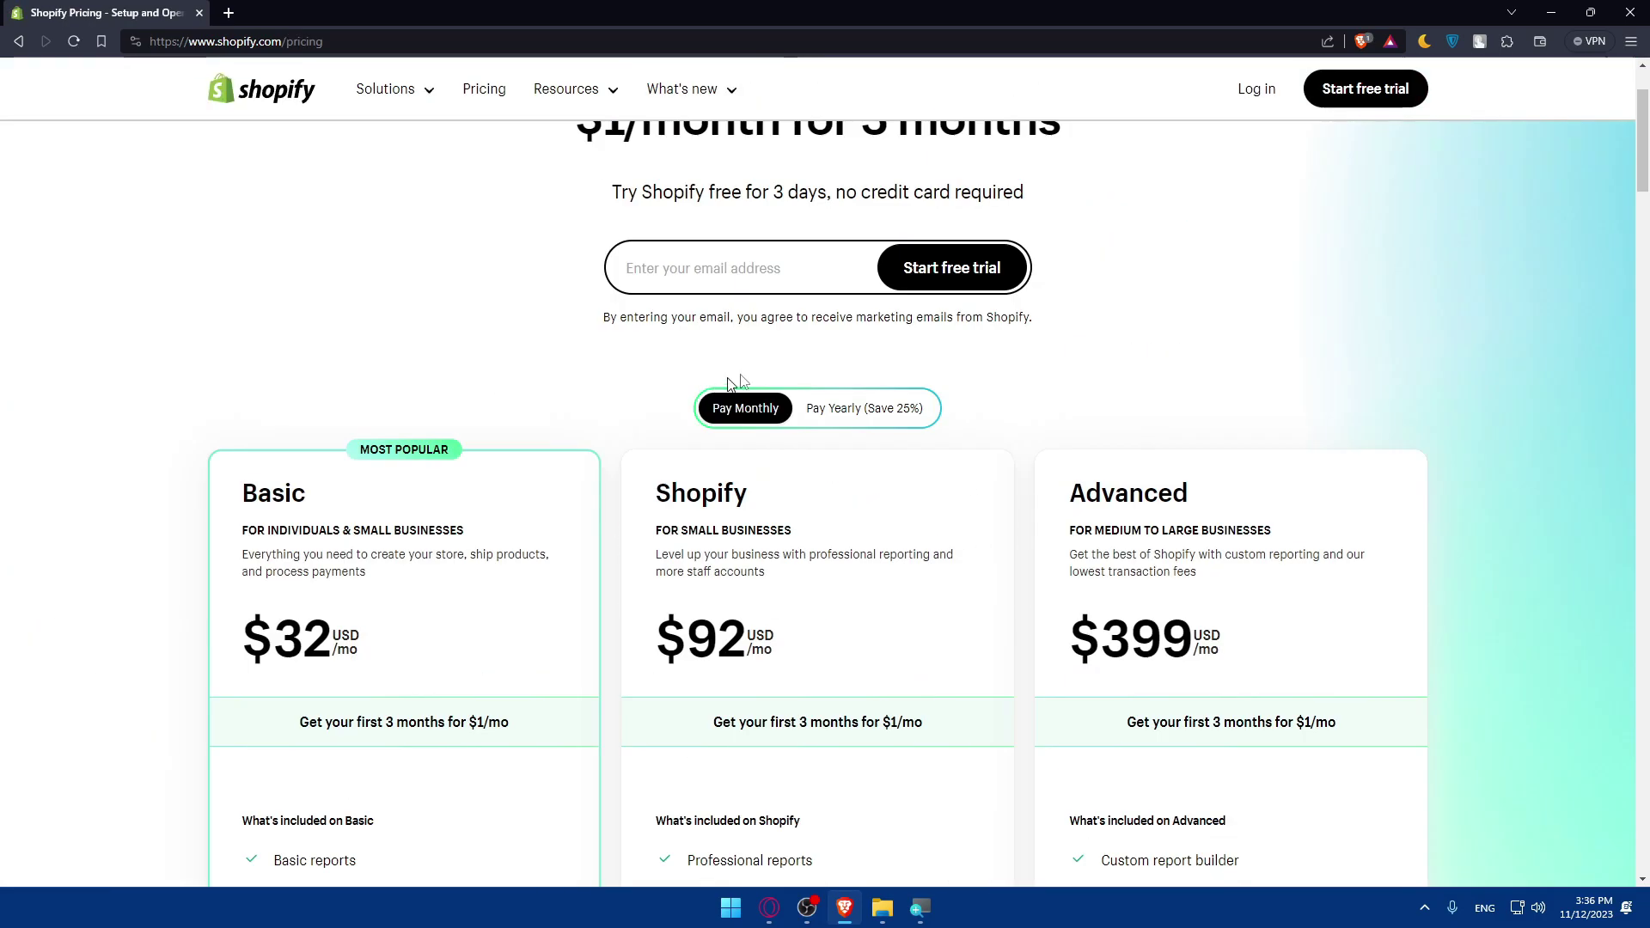
{"action": "left_click", "coordinate": [851, 411]}
{"action": "scroll", "coordinate": [643, 505], "scroll_direction": "down", "scroll_amount": 2}
{"action": "scroll", "coordinate": [773, 521], "scroll_direction": "down", "scroll_amount": 2}
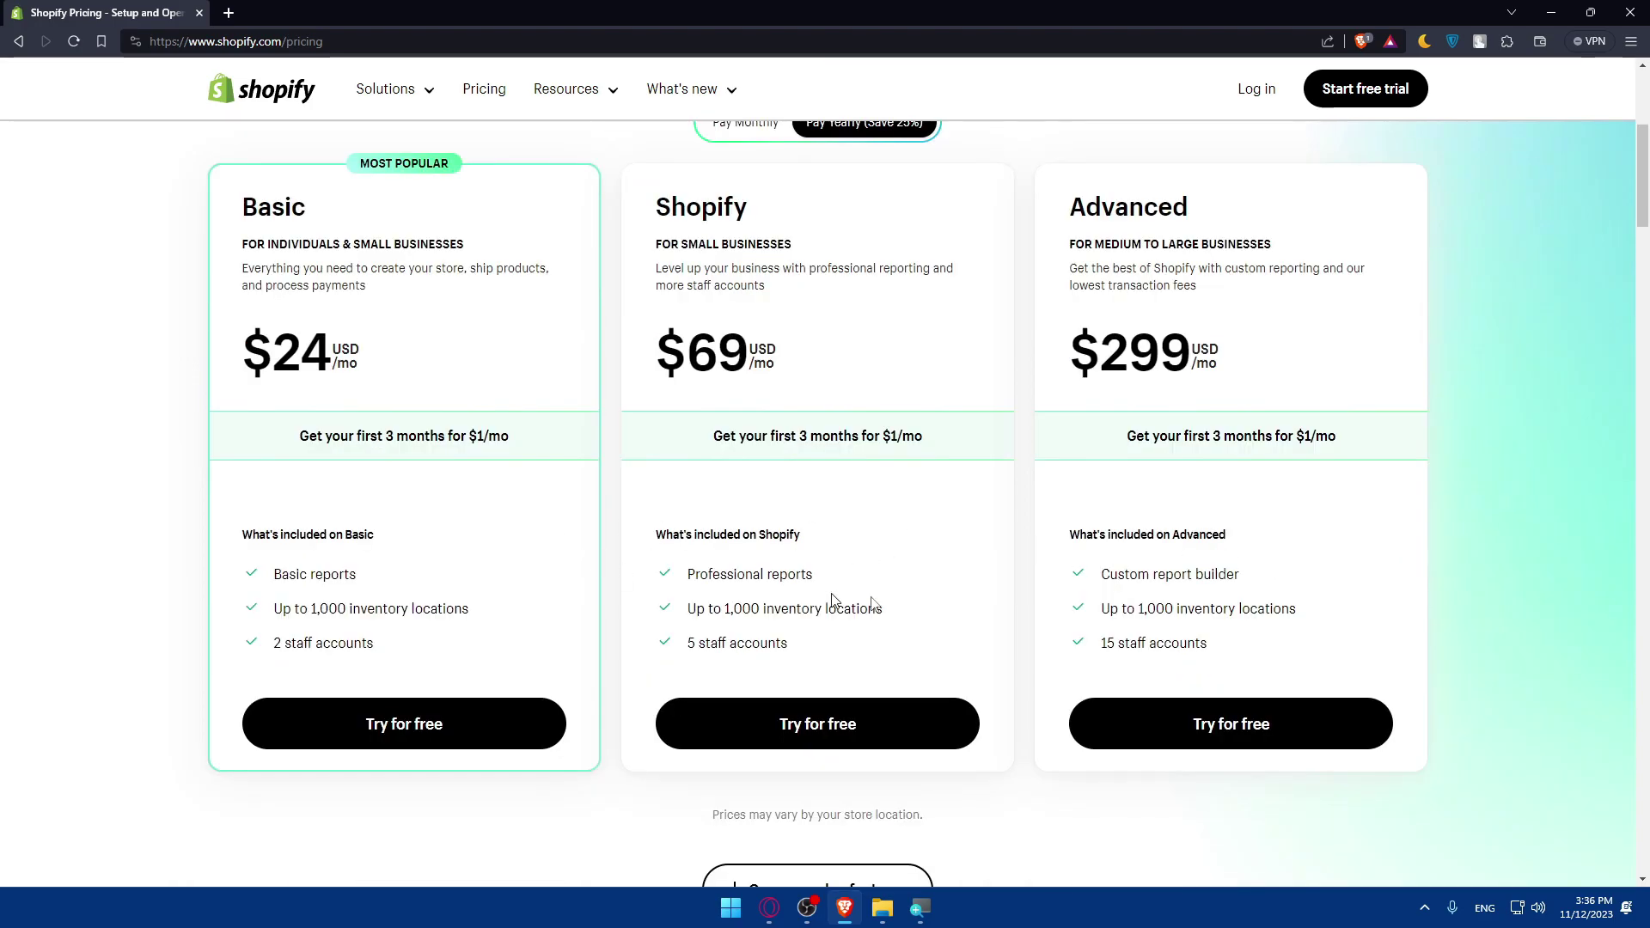
{"action": "scroll", "coordinate": [1319, 295], "scroll_direction": "up", "scroll_amount": 5}
{"action": "left_click", "coordinate": [1248, 95]}
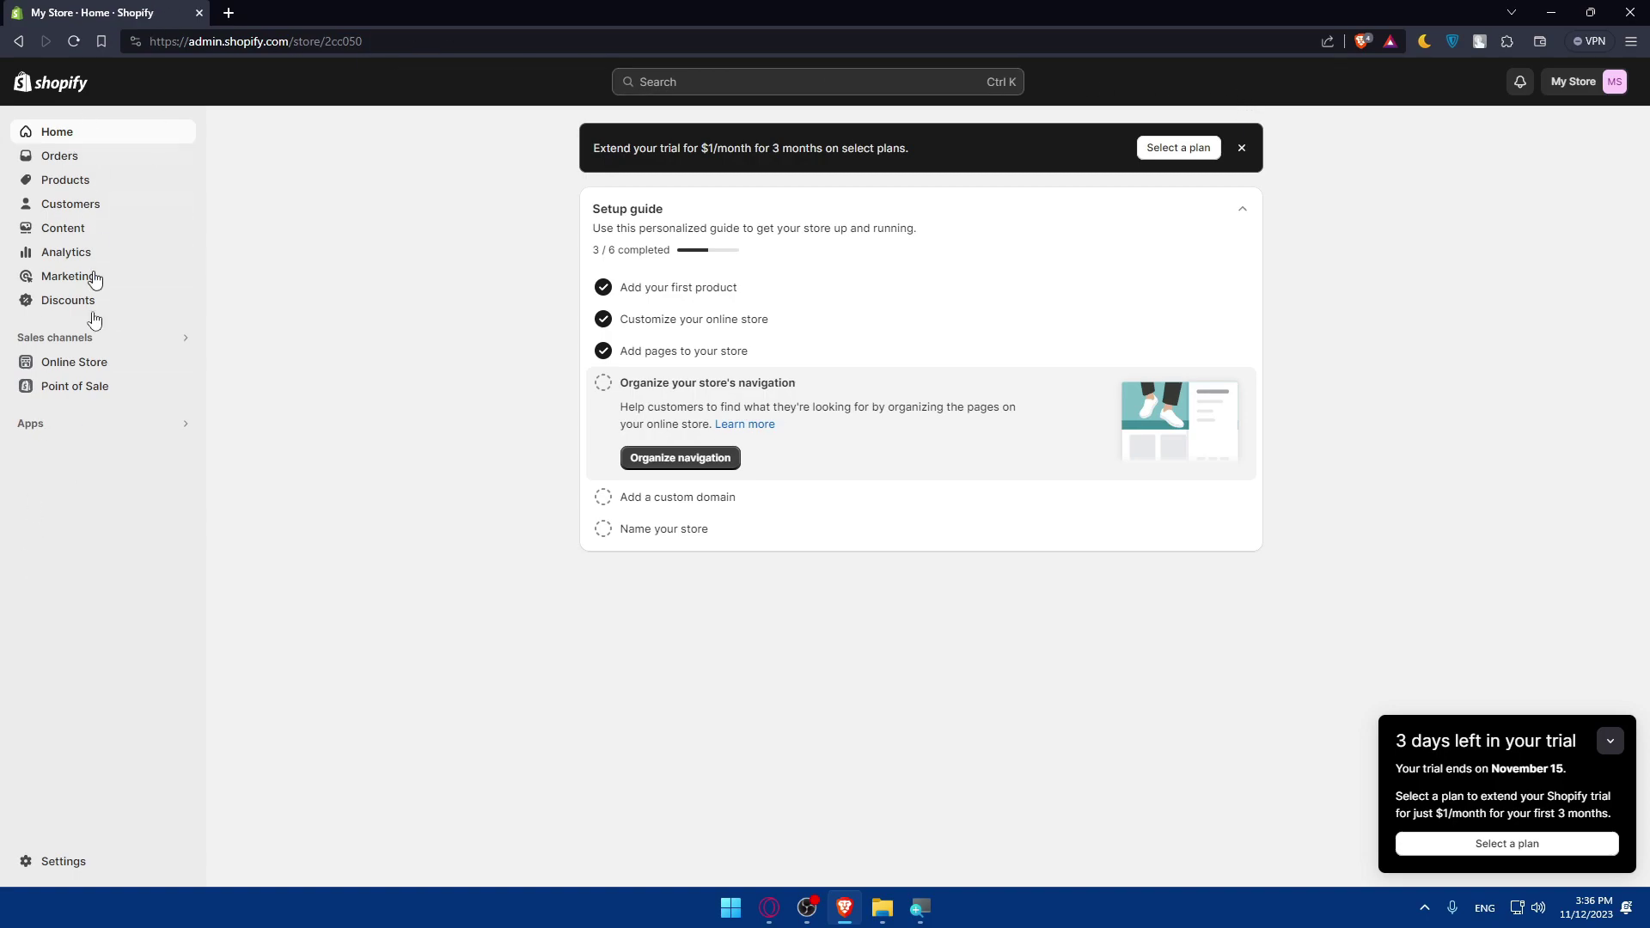
- Open the App Store through All recommended apps under Apps in the sidebar
{"action": "left_click", "coordinate": [83, 424]}
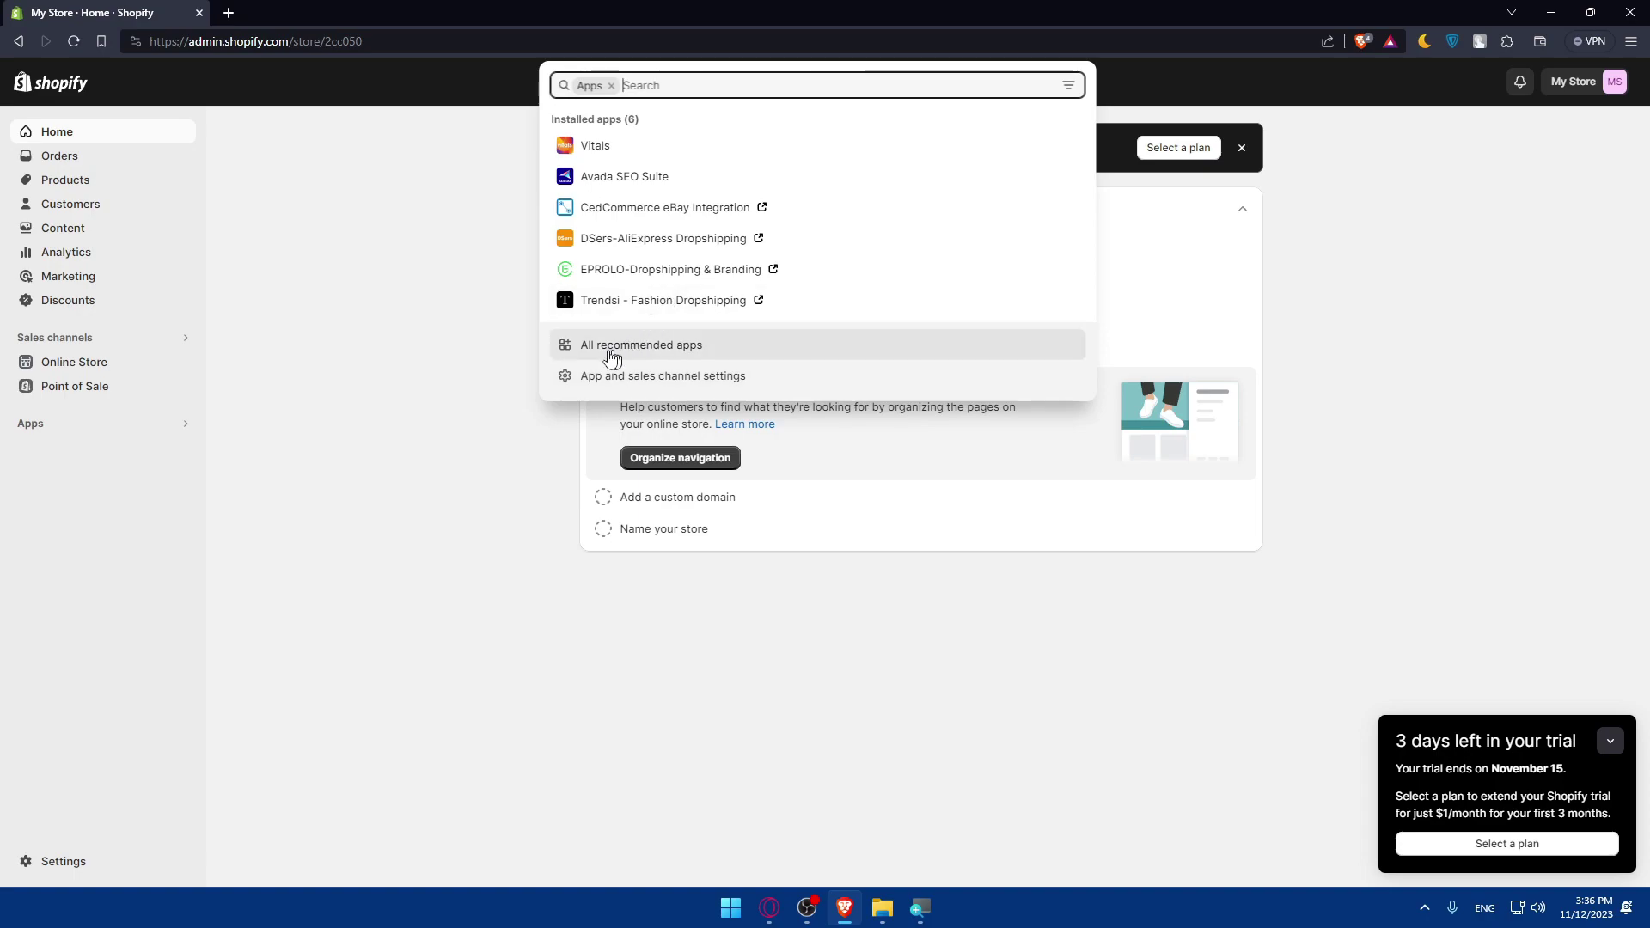
{"action": "left_click", "coordinate": [705, 349]}
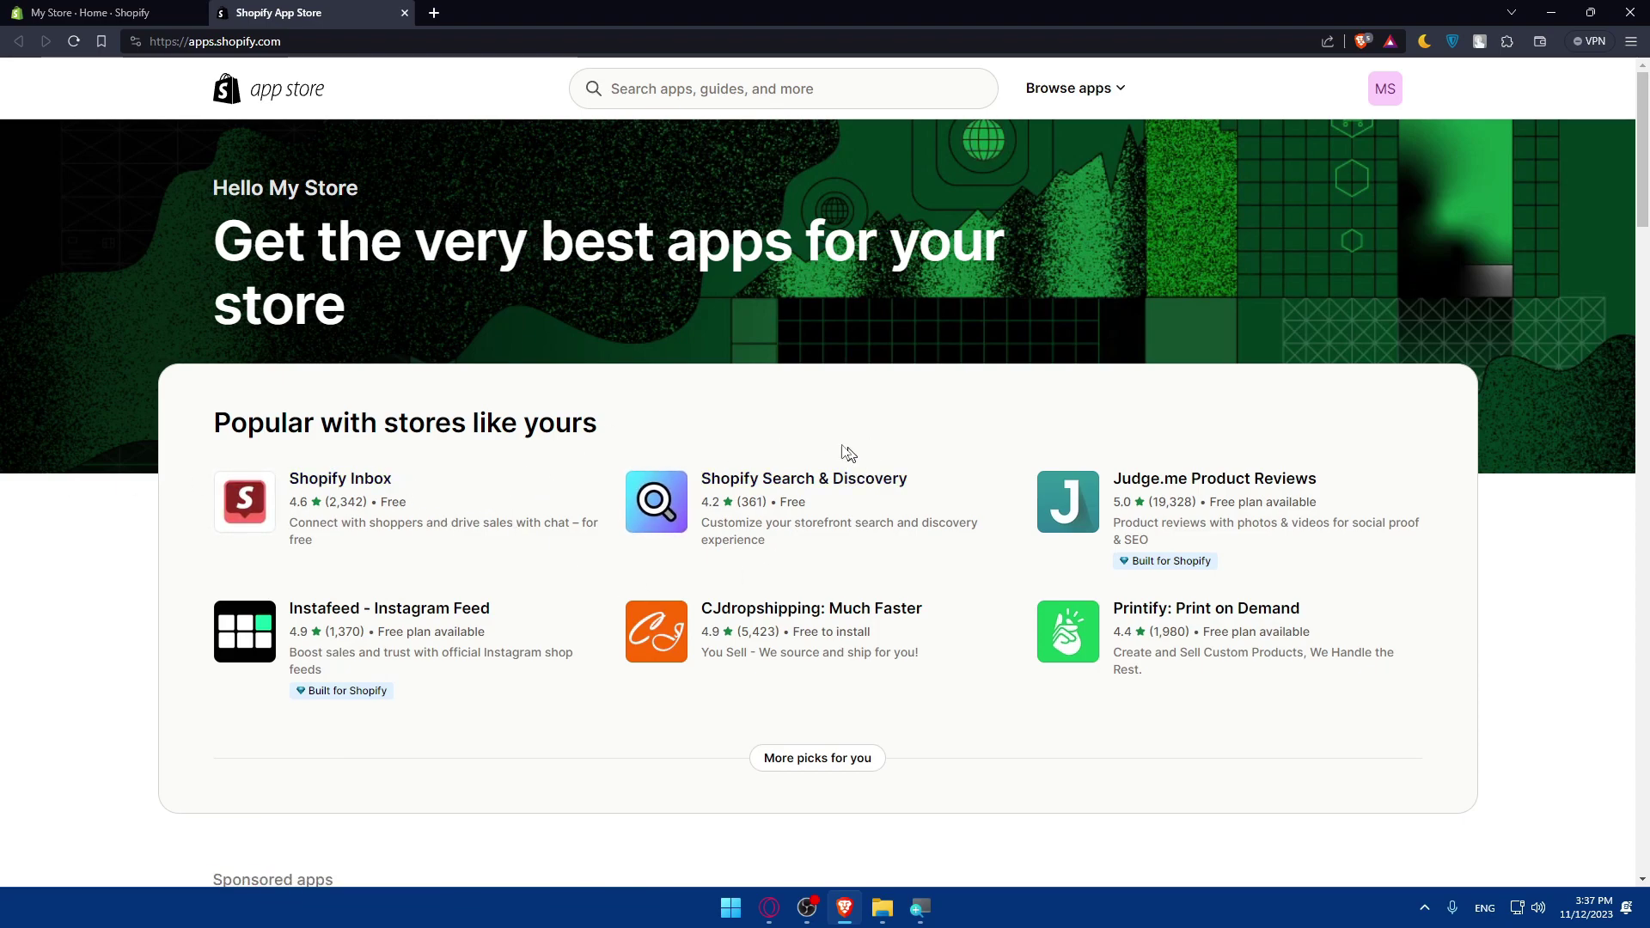
- Search the App Store for 'yotpo product re' and open the Yotpo Product Reviews & UGC listing
{"action": "left_click", "coordinate": [774, 88]}
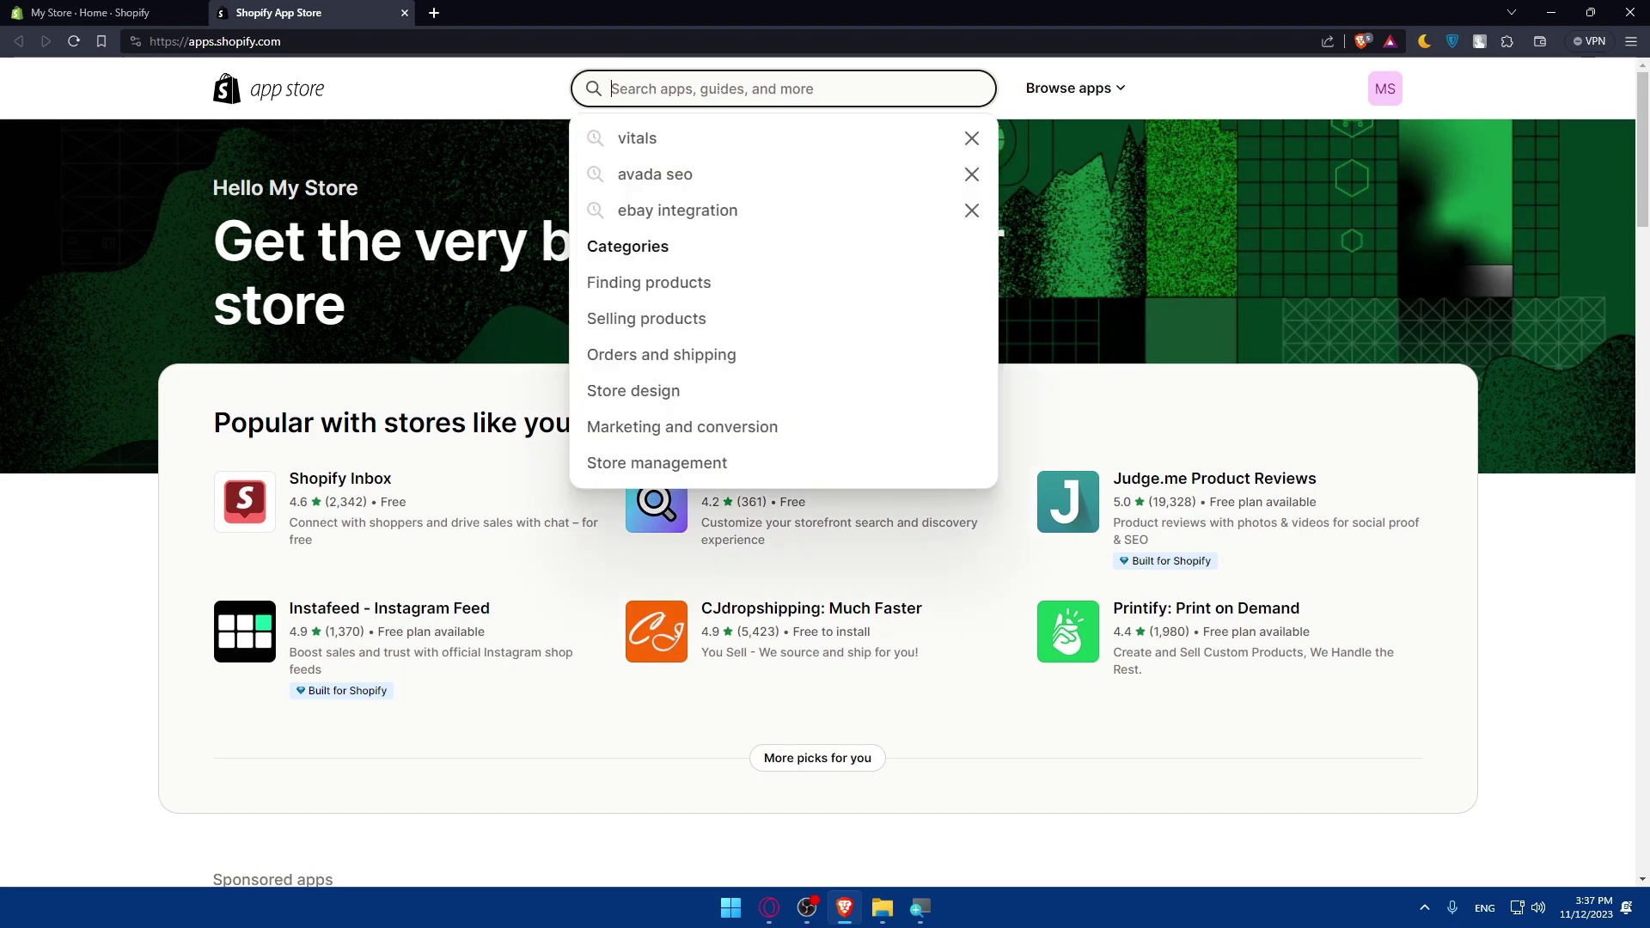
{"action": "type", "text": "yotpo "}
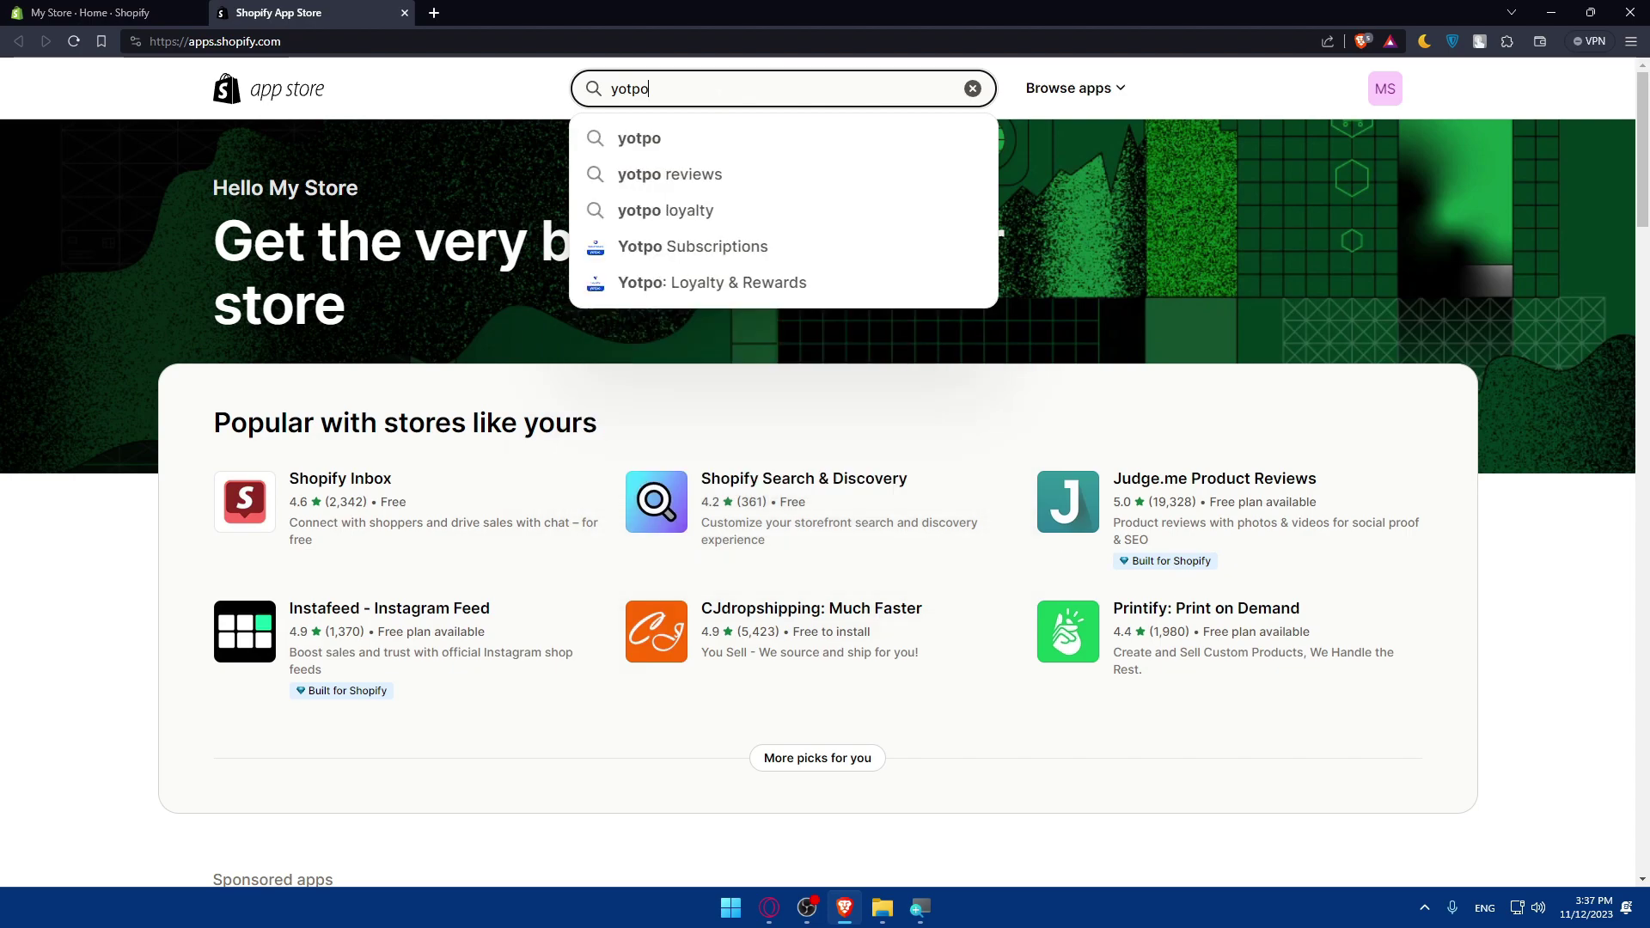
{"action": "type", "text": "pr"}
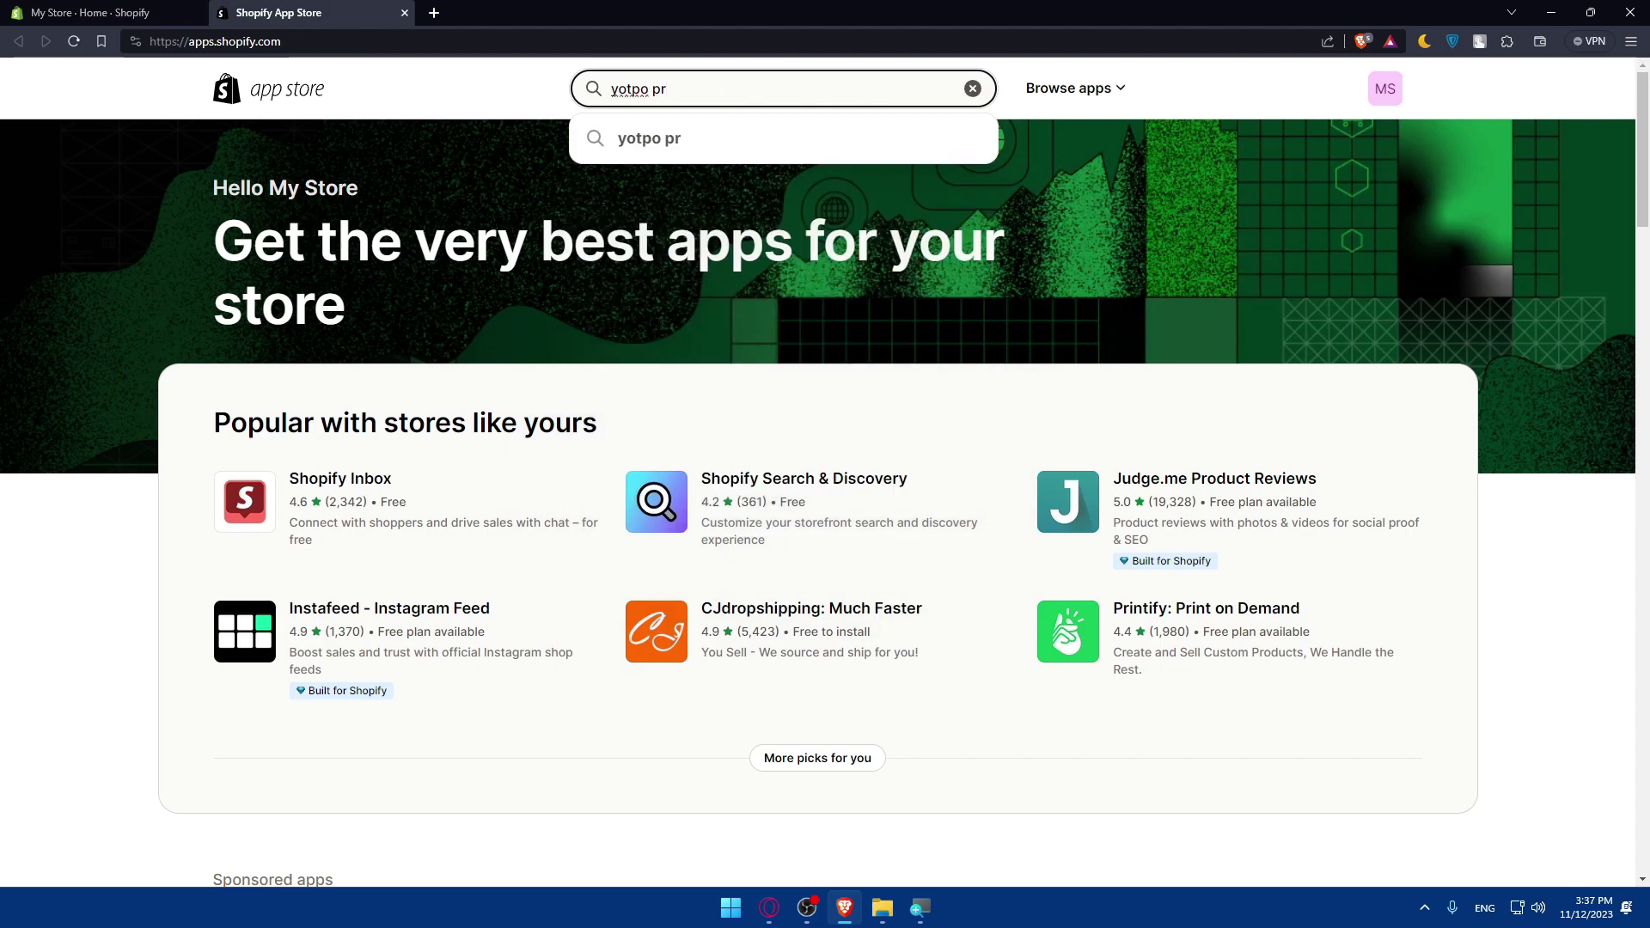
{"action": "type", "text": "ofuc"}
{"action": "type", "text": "duc"}
{"action": "type", "text": "t"}
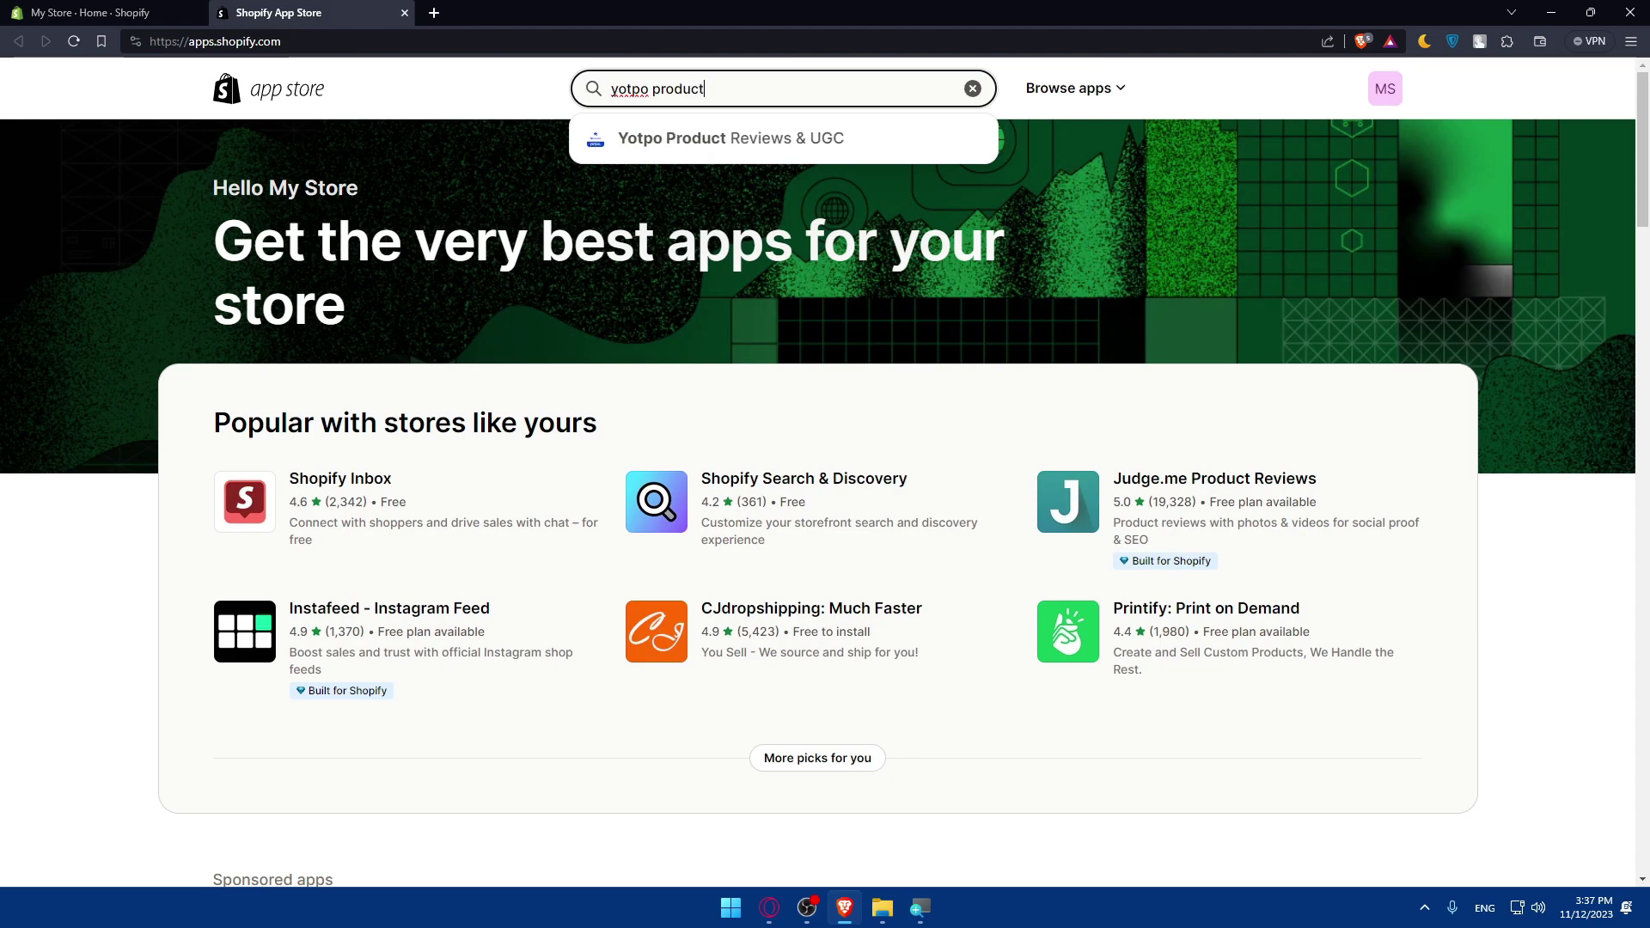
{"action": "type", "text": " re"}
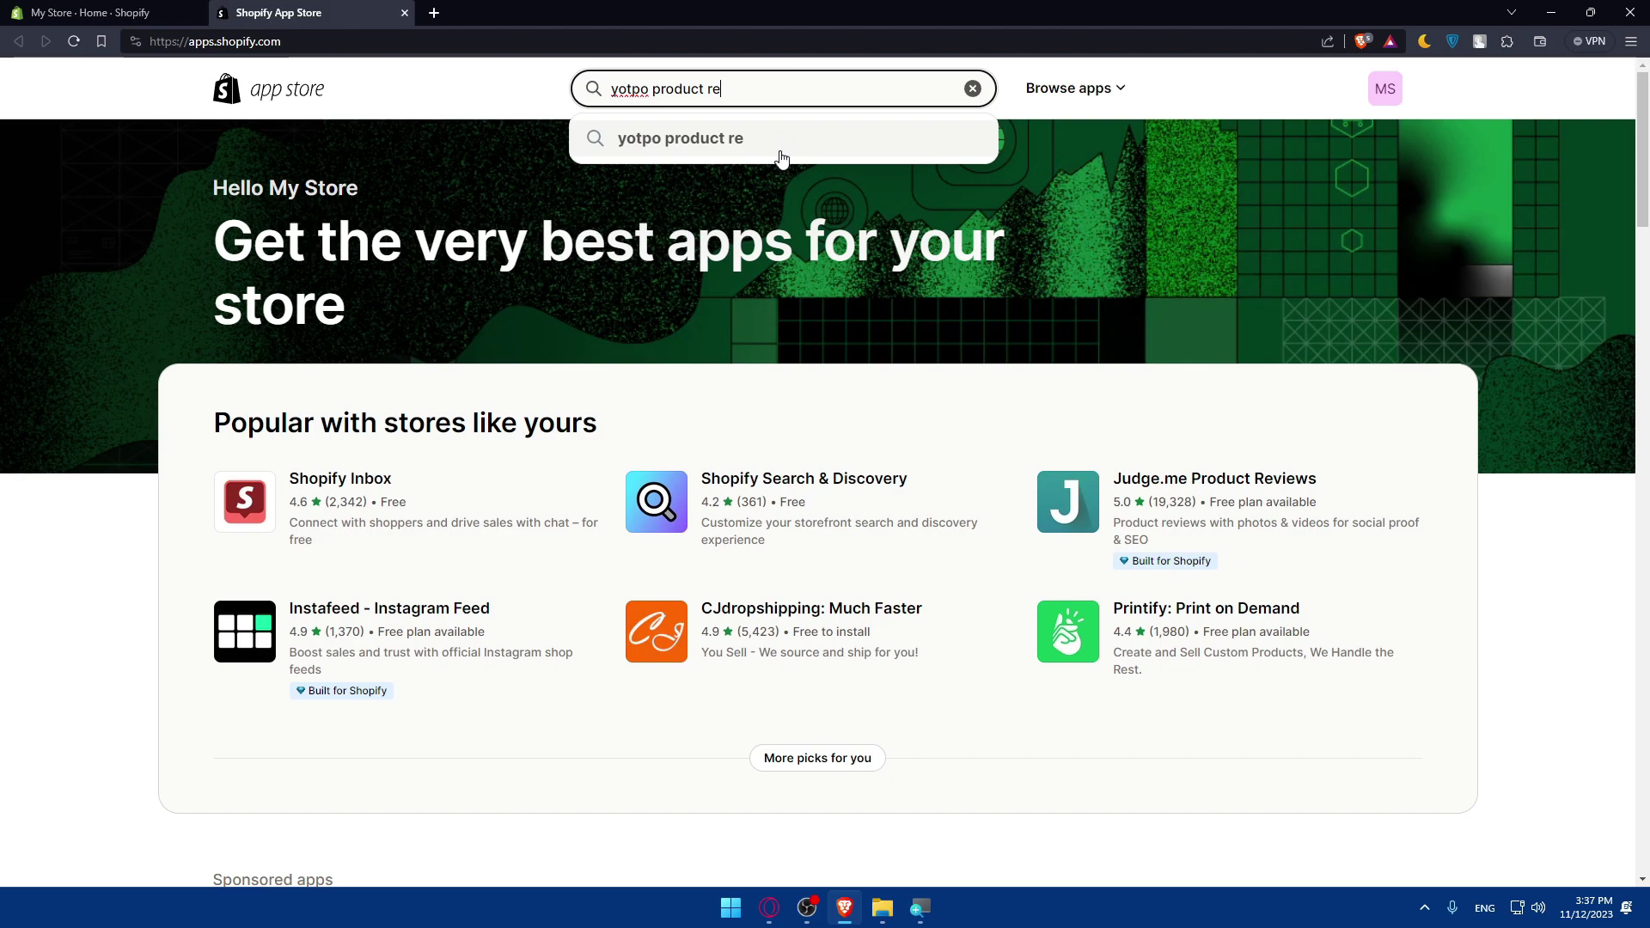
{"action": "key", "text": "BackSpace"}
{"action": "left_click", "coordinate": [756, 139]}
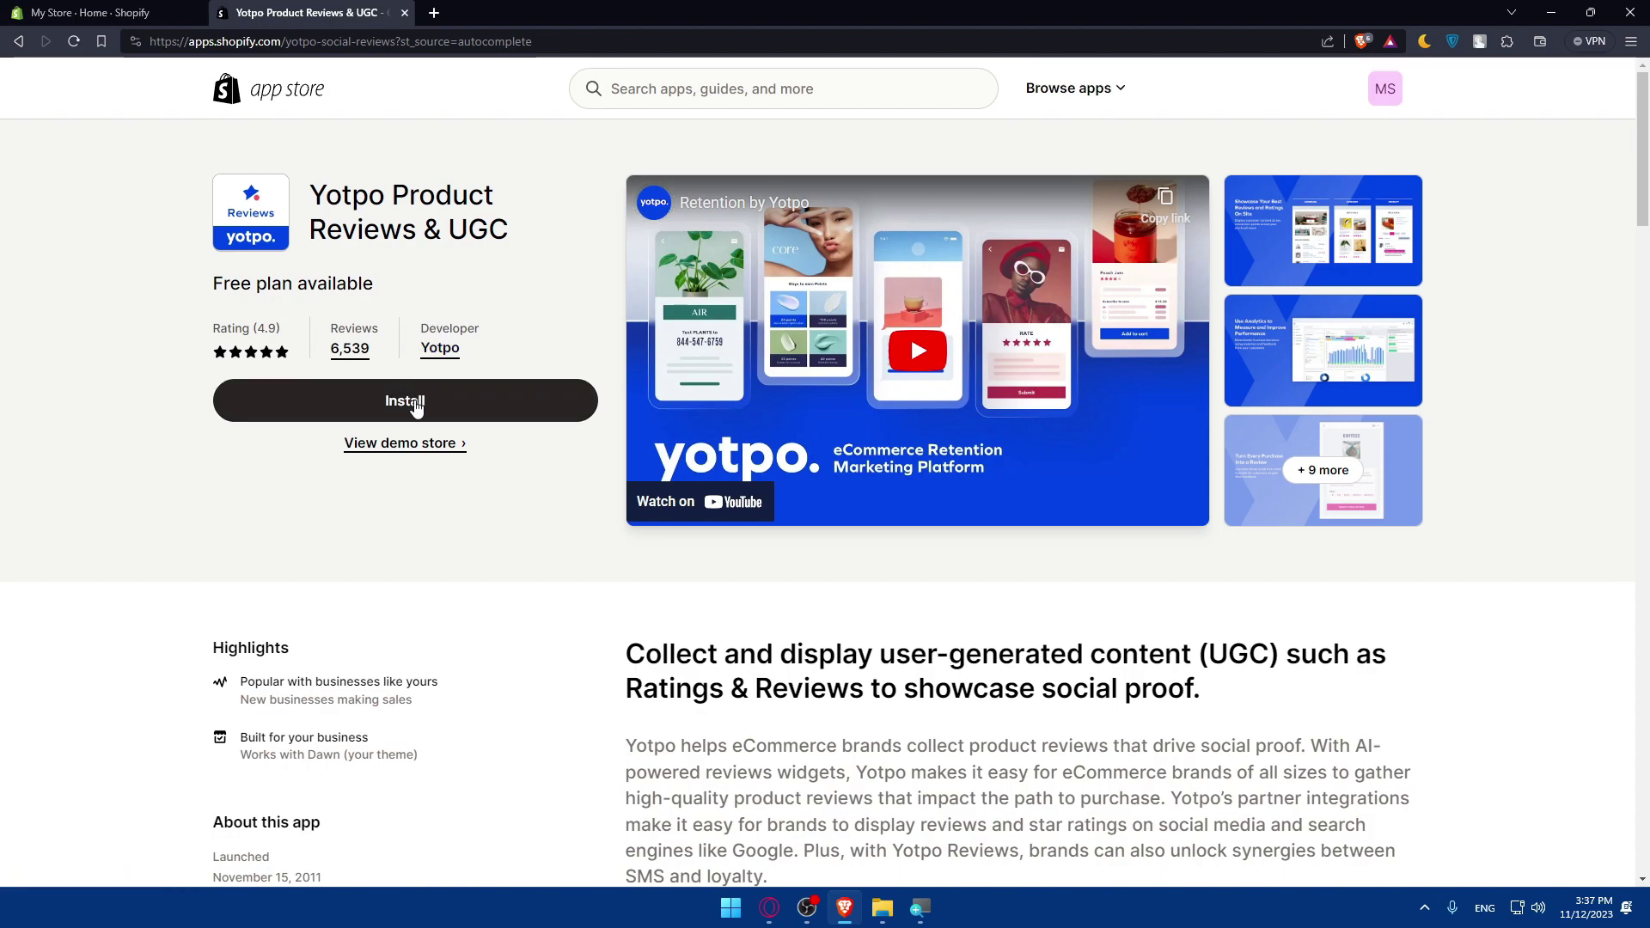
{"action": "scroll", "coordinate": [417, 403], "scroll_direction": "down", "scroll_amount": 5}
{"action": "scroll", "coordinate": [446, 405], "scroll_direction": "up", "scroll_amount": 5}
{"action": "scroll", "coordinate": [401, 430], "scroll_direction": "down", "scroll_amount": 5}
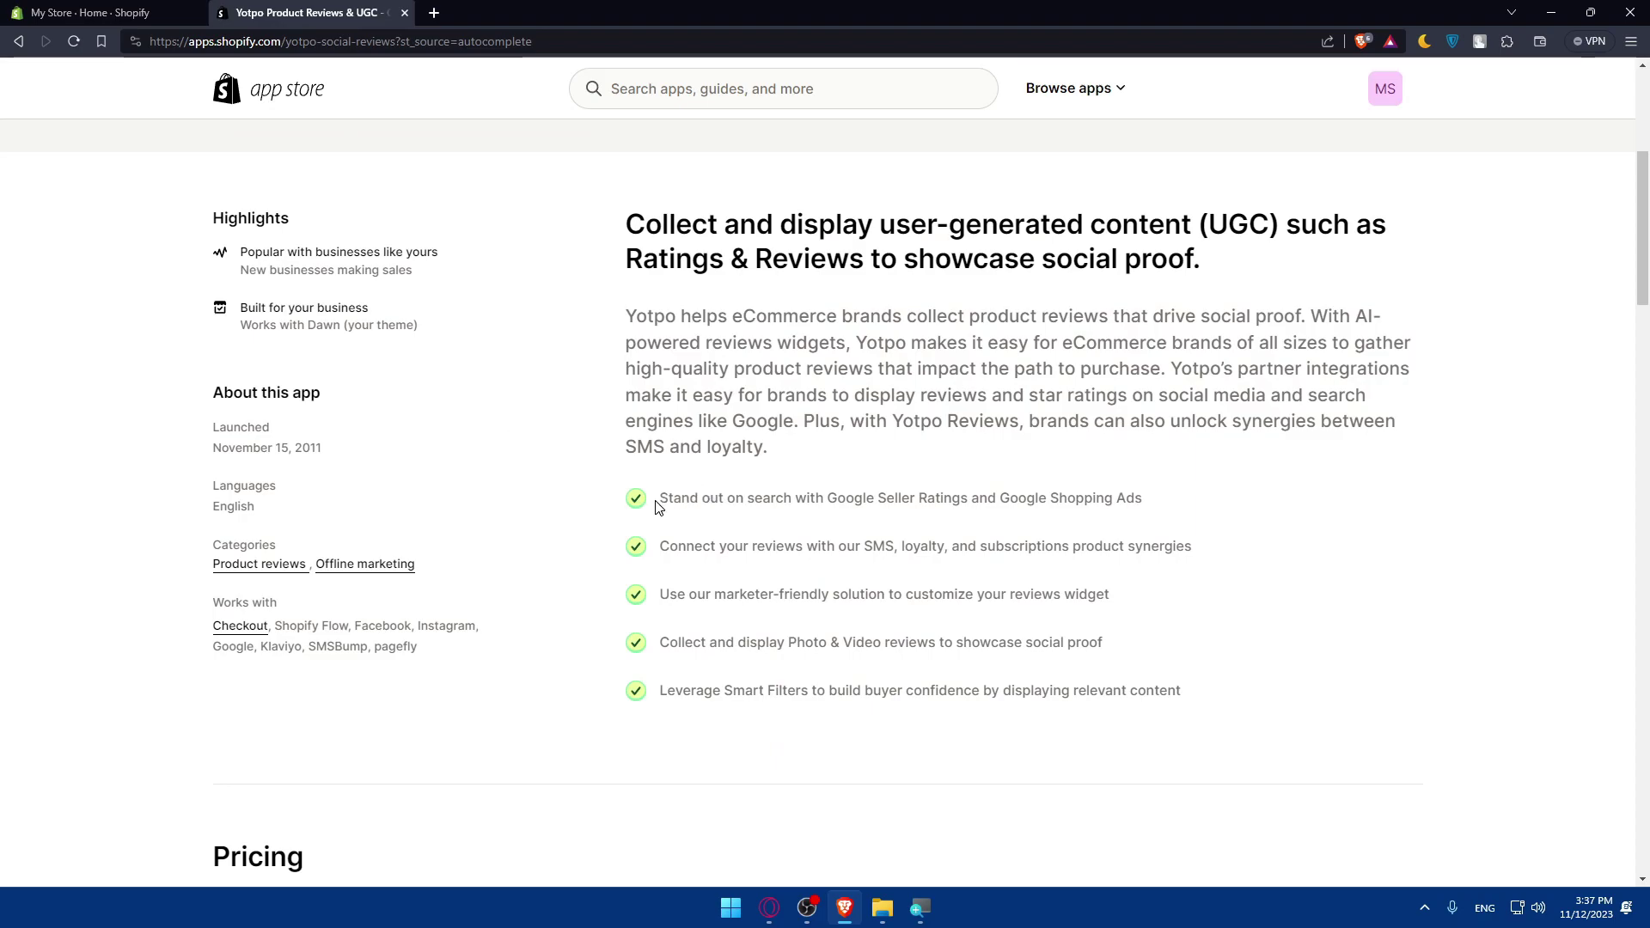
{"action": "left_click_drag", "start_coordinate": [656, 507], "coordinate": [1143, 522]}
{"action": "left_click", "coordinate": [761, 447]}
{"action": "left_click_drag", "start_coordinate": [662, 503], "coordinate": [755, 501]}
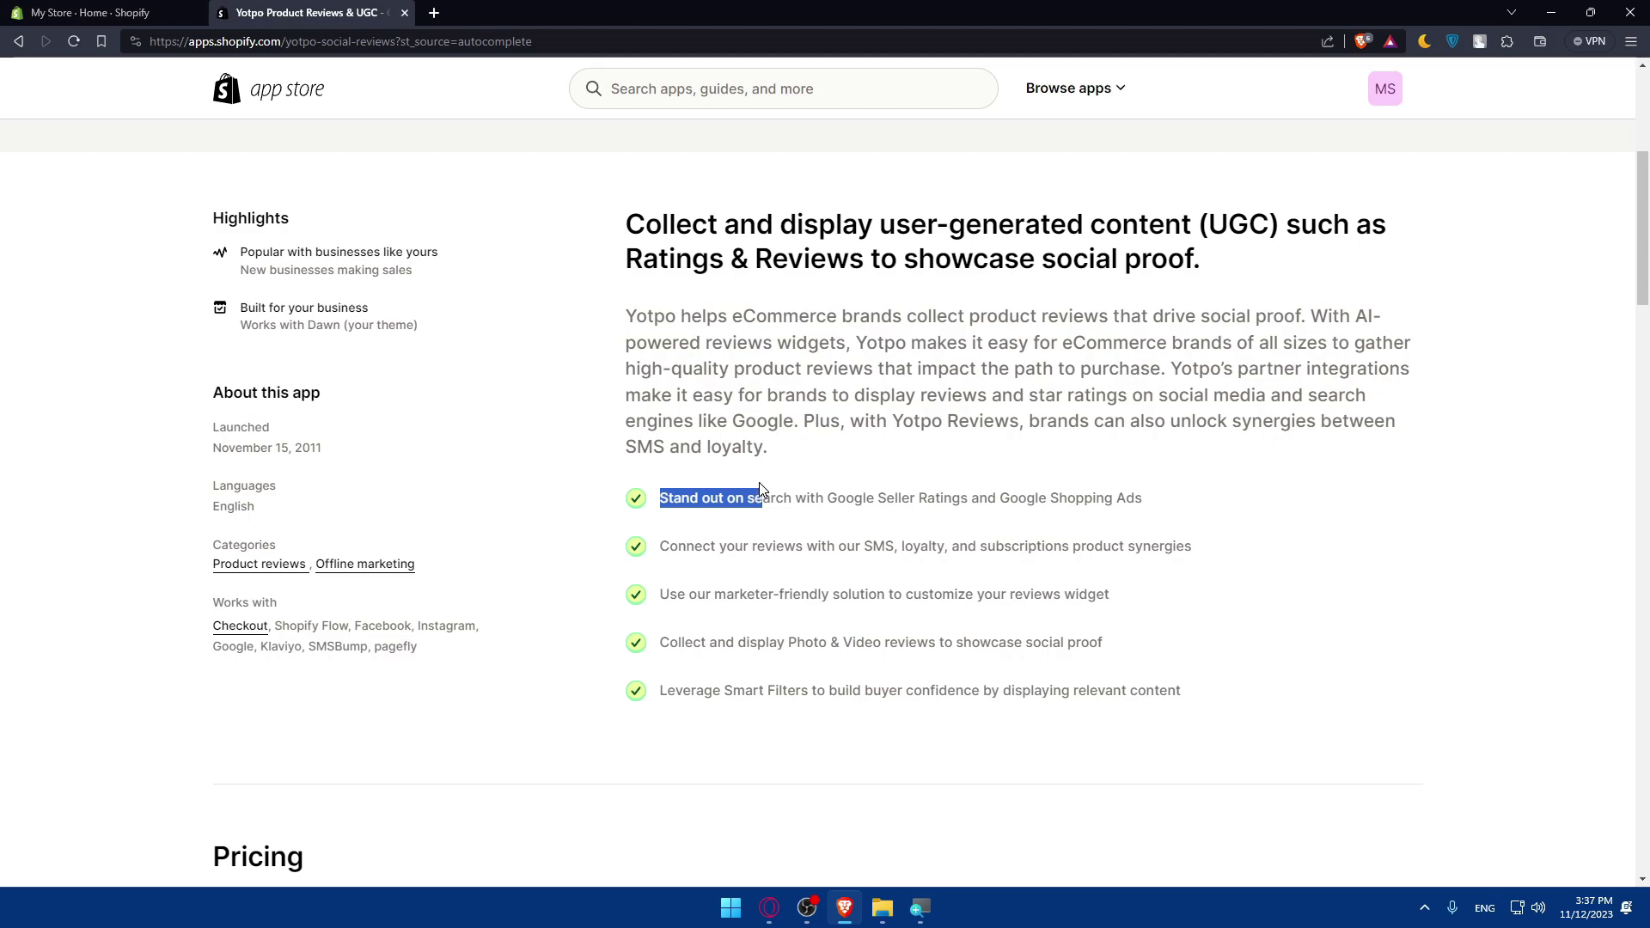
{"action": "left_click_drag", "start_coordinate": [660, 546], "coordinate": [1207, 535]}
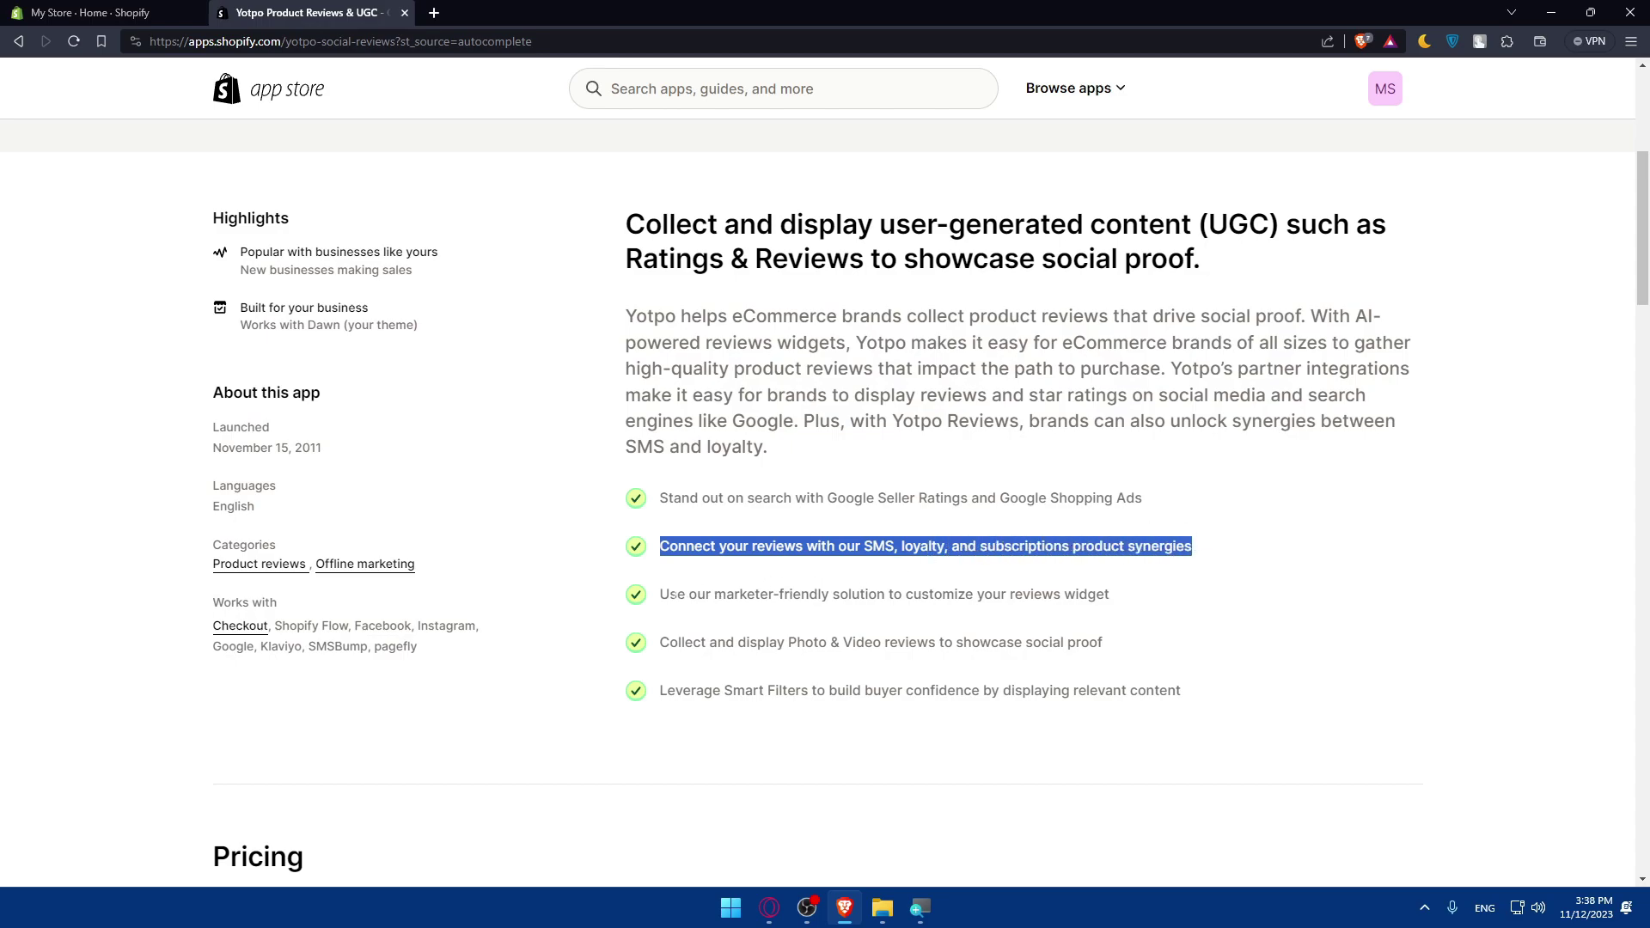
{"action": "left_click_drag", "start_coordinate": [660, 595], "coordinate": [1081, 591]}
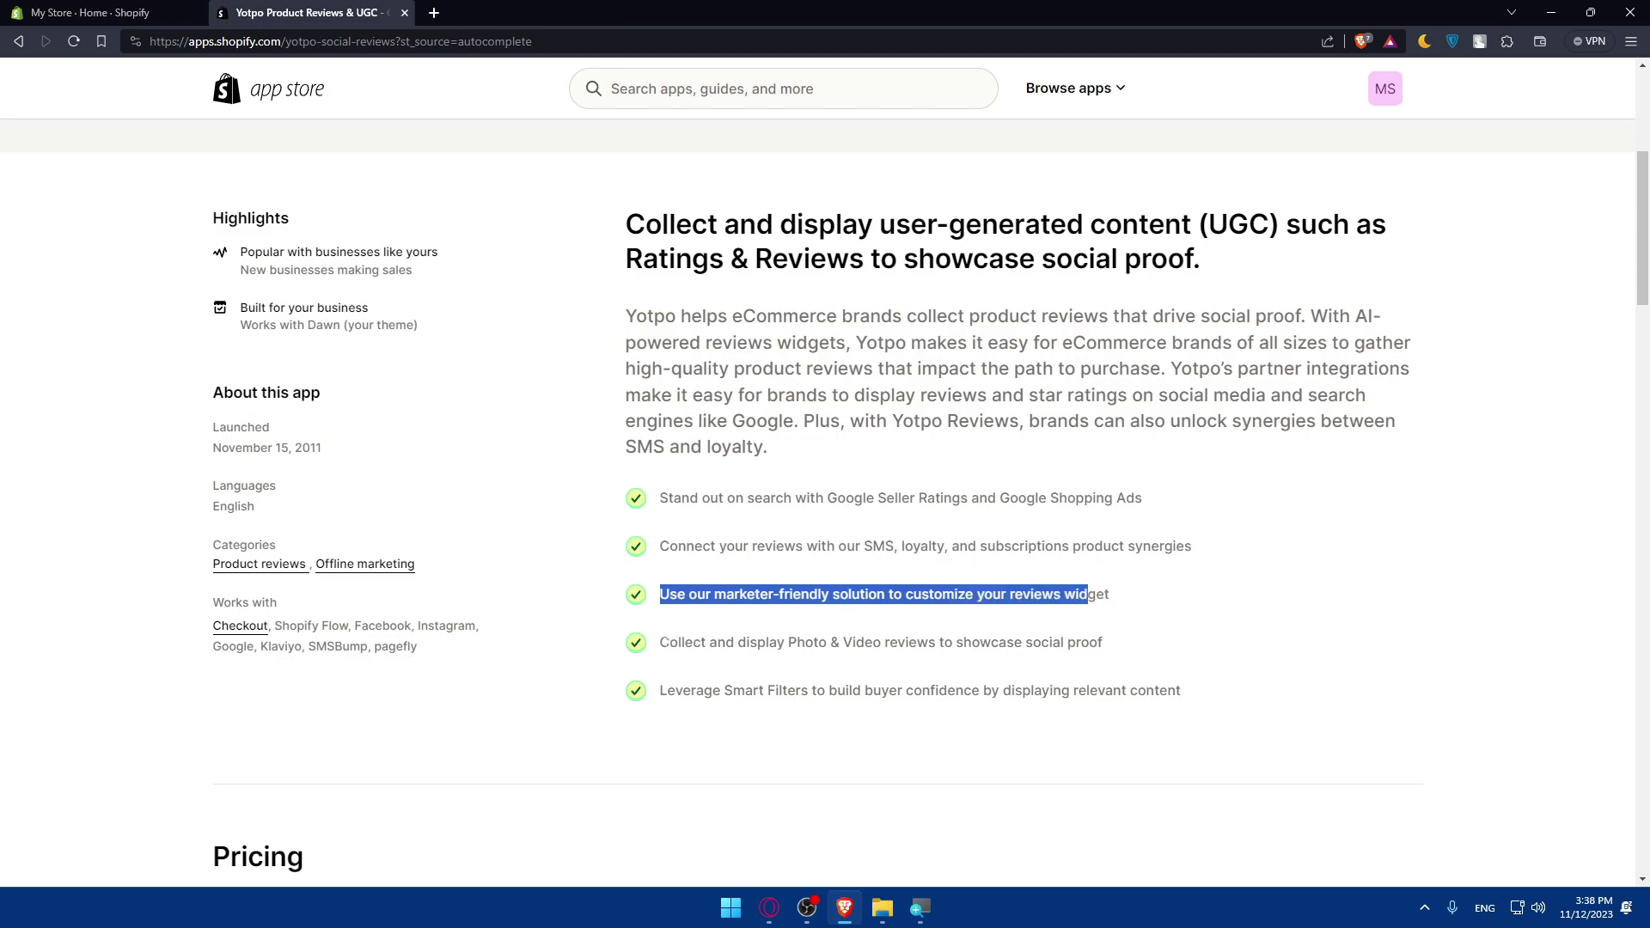
{"action": "left_click_drag", "start_coordinate": [660, 643], "coordinate": [1104, 643]}
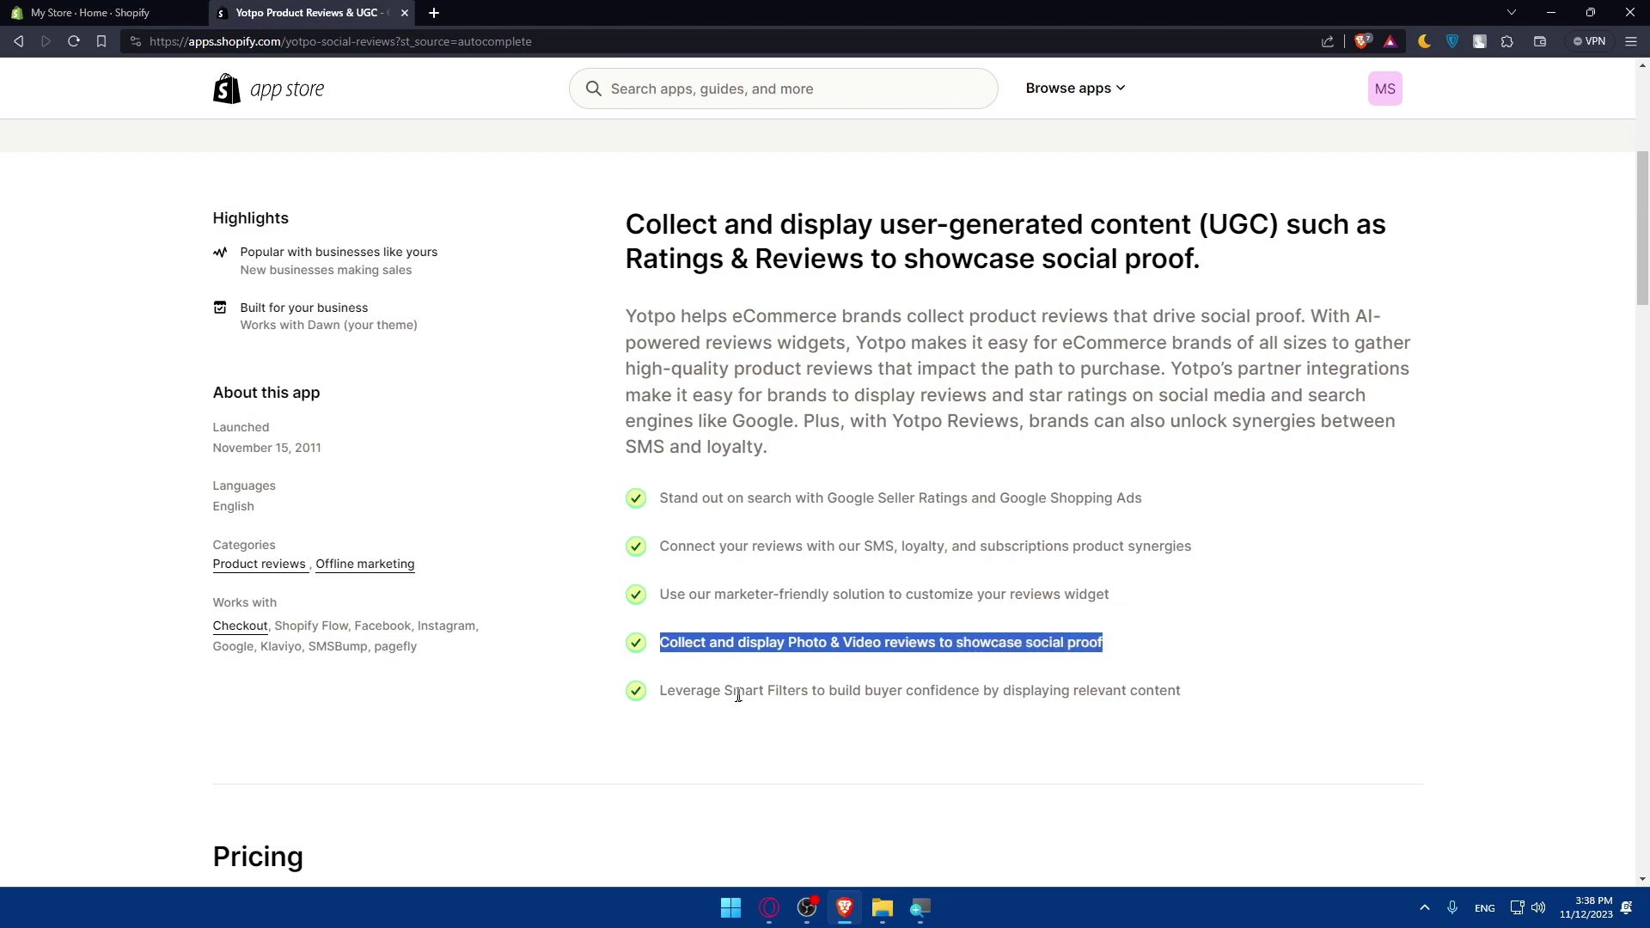
{"action": "left_click_drag", "start_coordinate": [668, 696], "coordinate": [1181, 698]}
{"action": "left_click", "coordinate": [988, 683]}
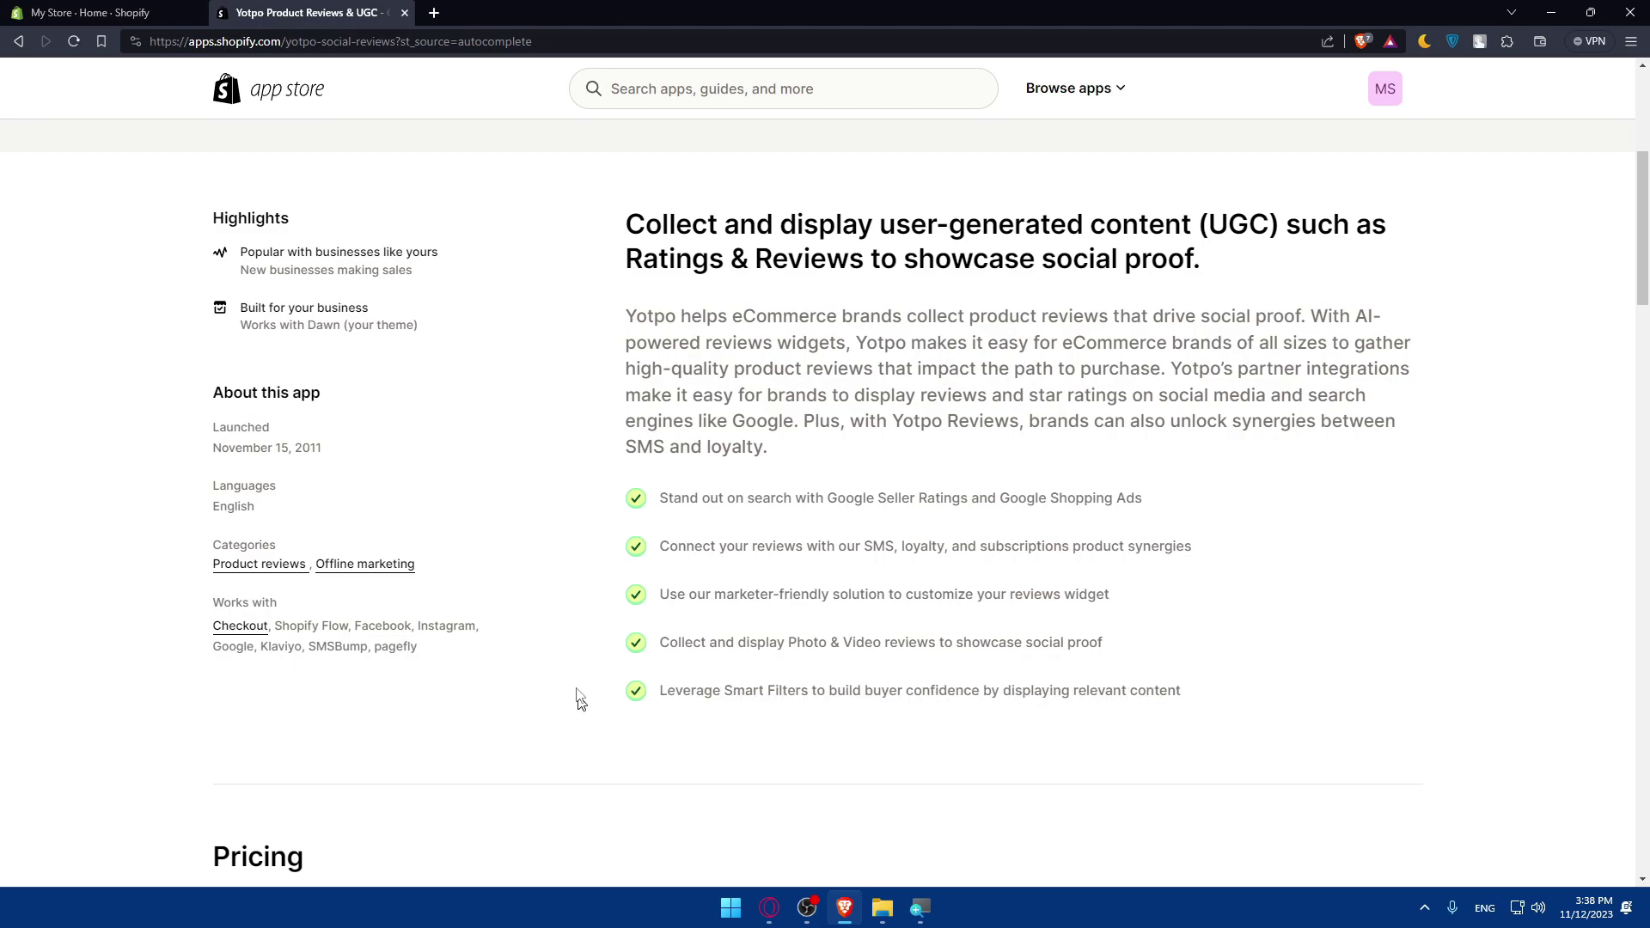
{"action": "scroll", "coordinate": [545, 427], "scroll_direction": "up", "scroll_amount": 5}
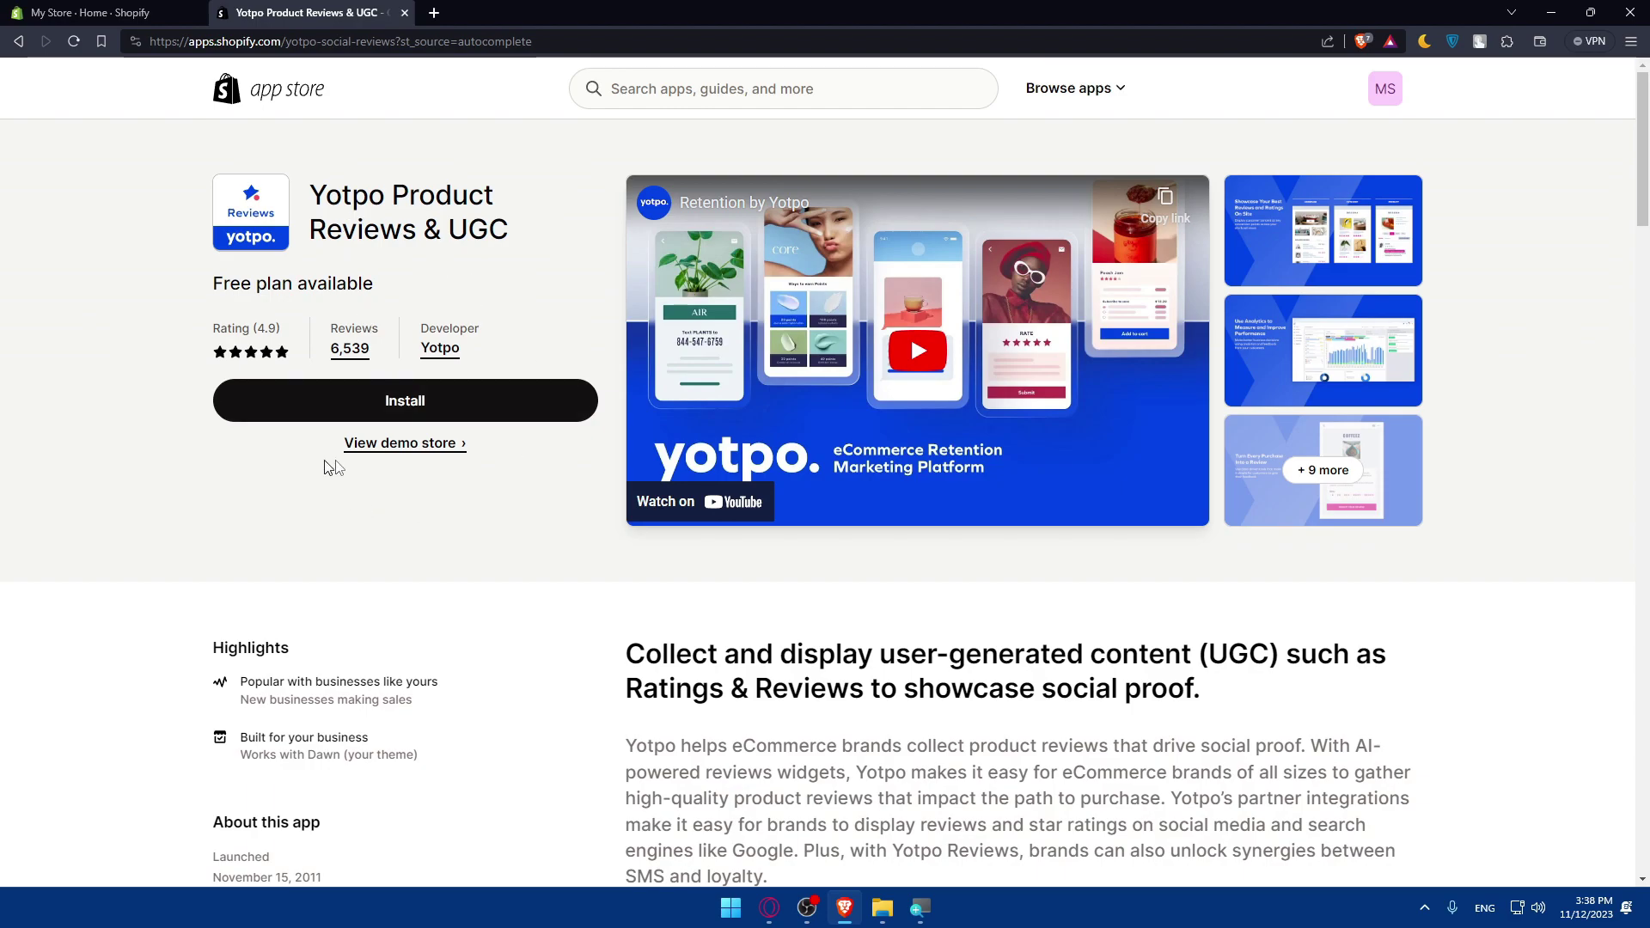
{"action": "scroll", "coordinate": [500, 548], "scroll_direction": "down", "scroll_amount": 8}
{"action": "scroll", "coordinate": [500, 548], "scroll_direction": "up", "scroll_amount": 3}
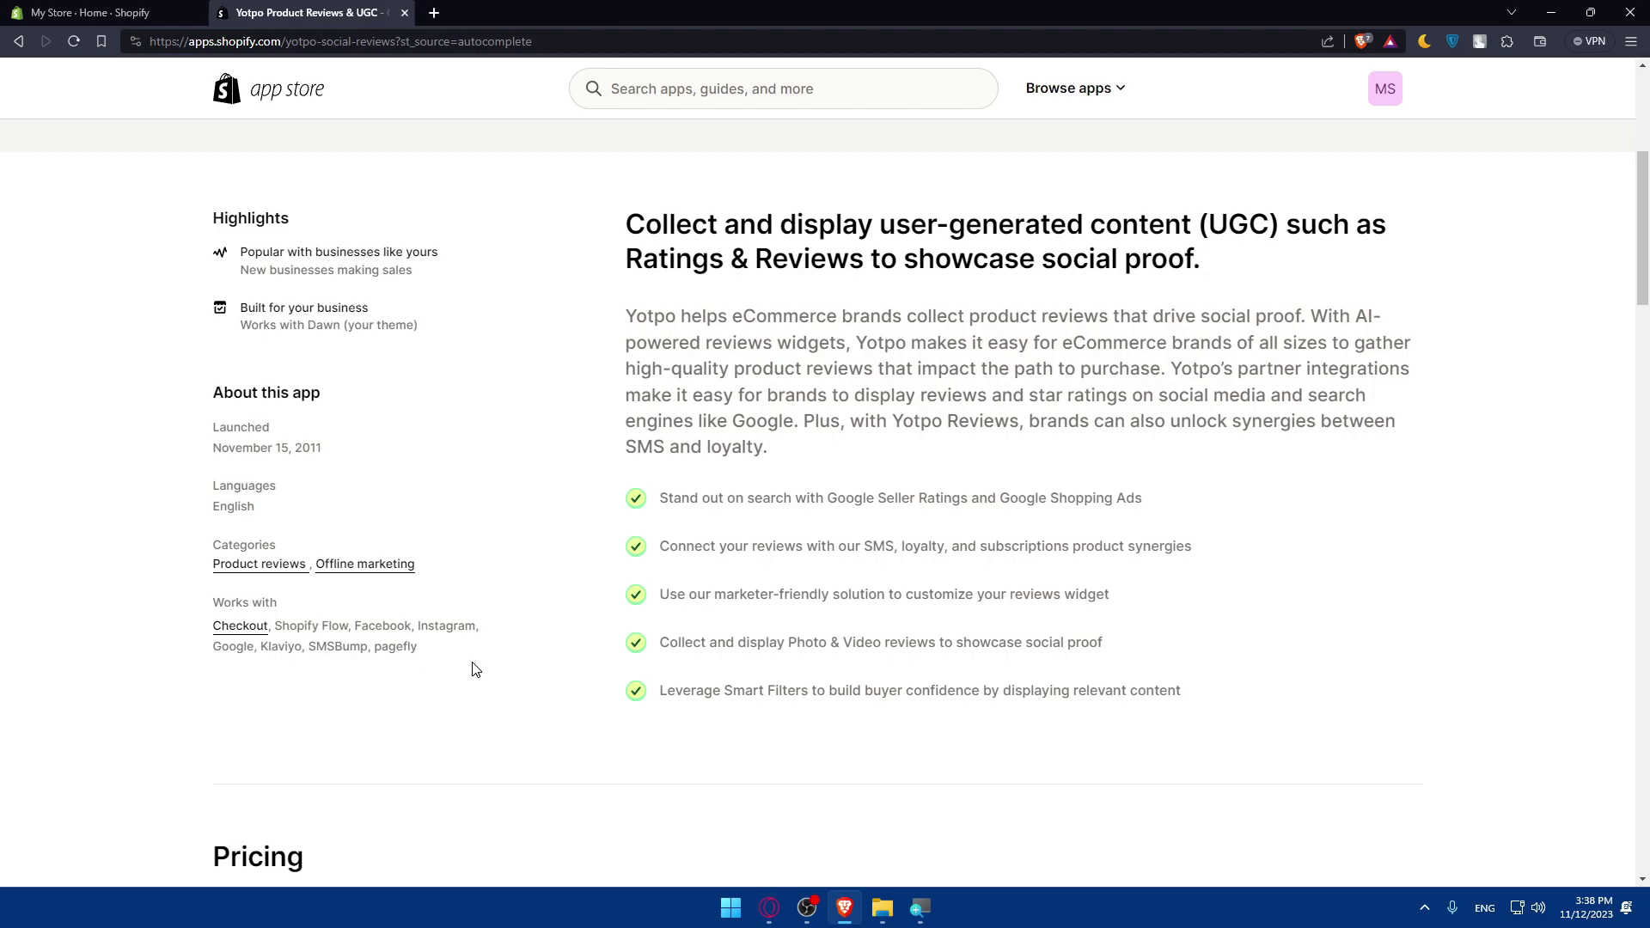
{"action": "left_click_drag", "start_coordinate": [475, 669], "coordinate": [200, 659]}
{"action": "triple_click", "coordinate": [421, 648]}
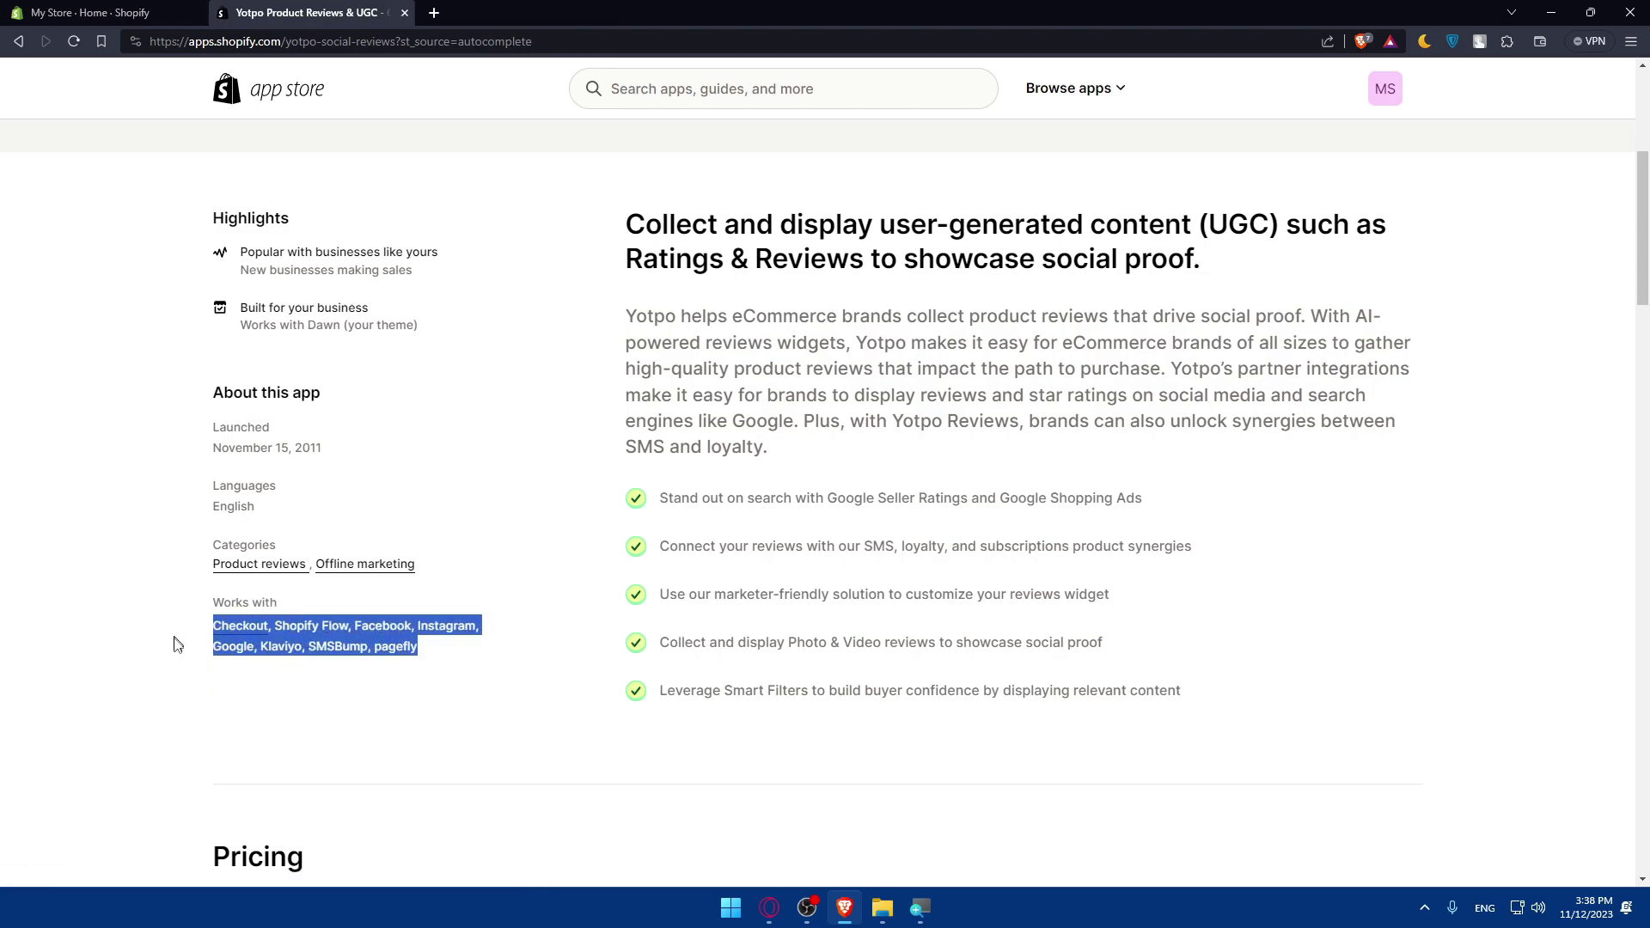
{"action": "left_click", "coordinate": [174, 657]}
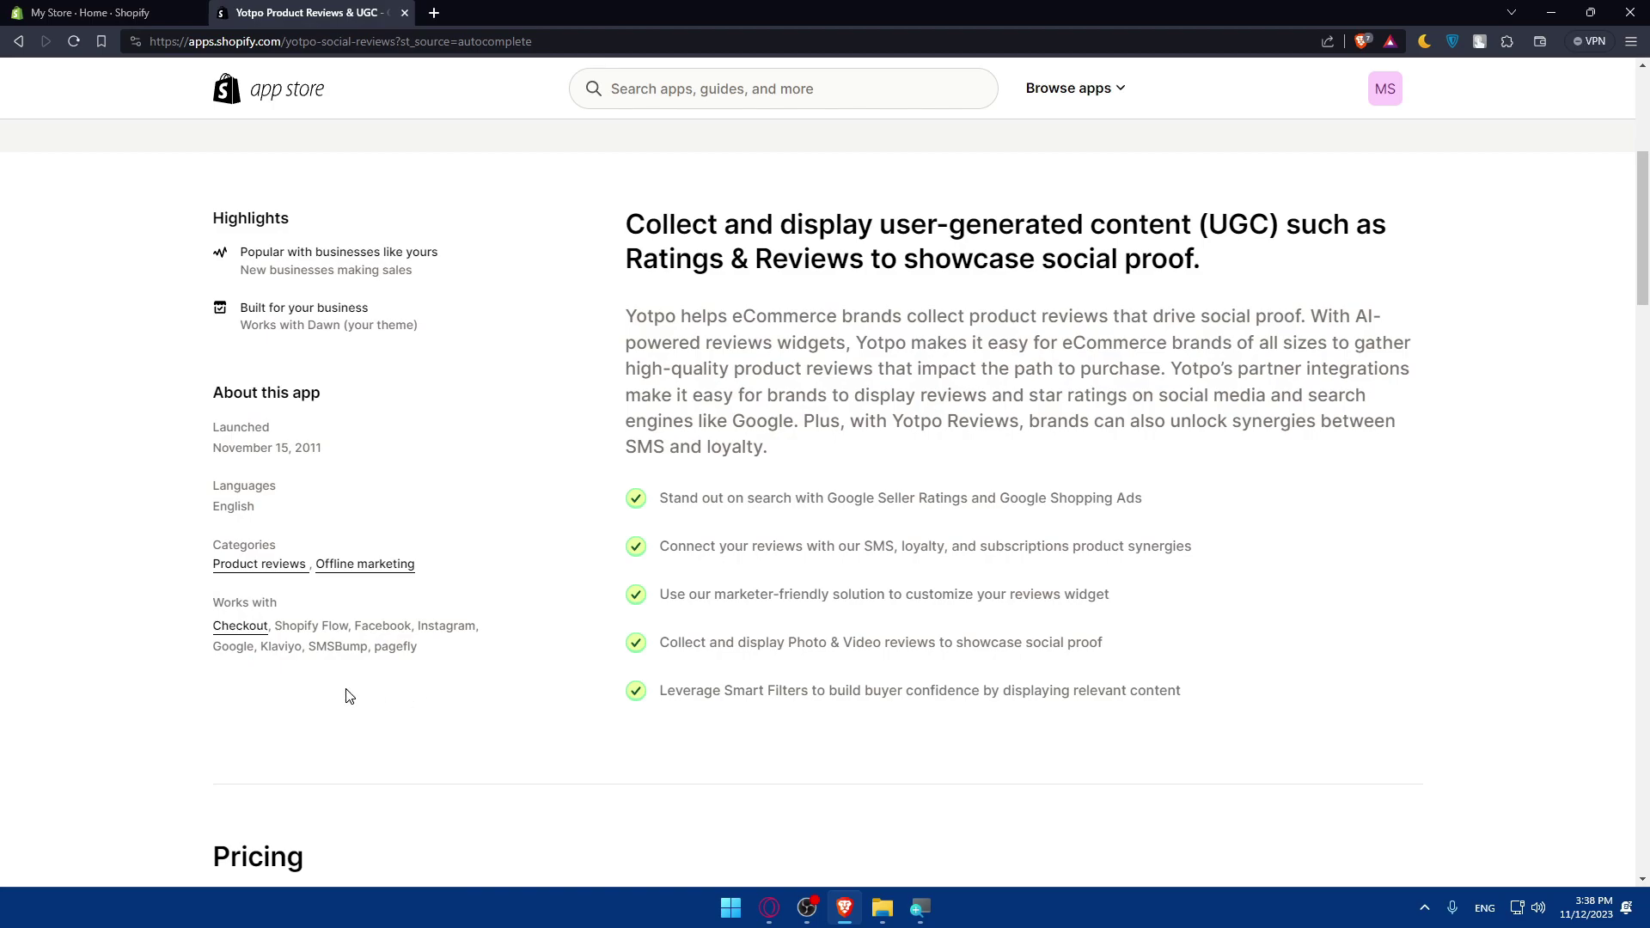
{"action": "scroll", "coordinate": [422, 580], "scroll_direction": "down", "scroll_amount": 6}
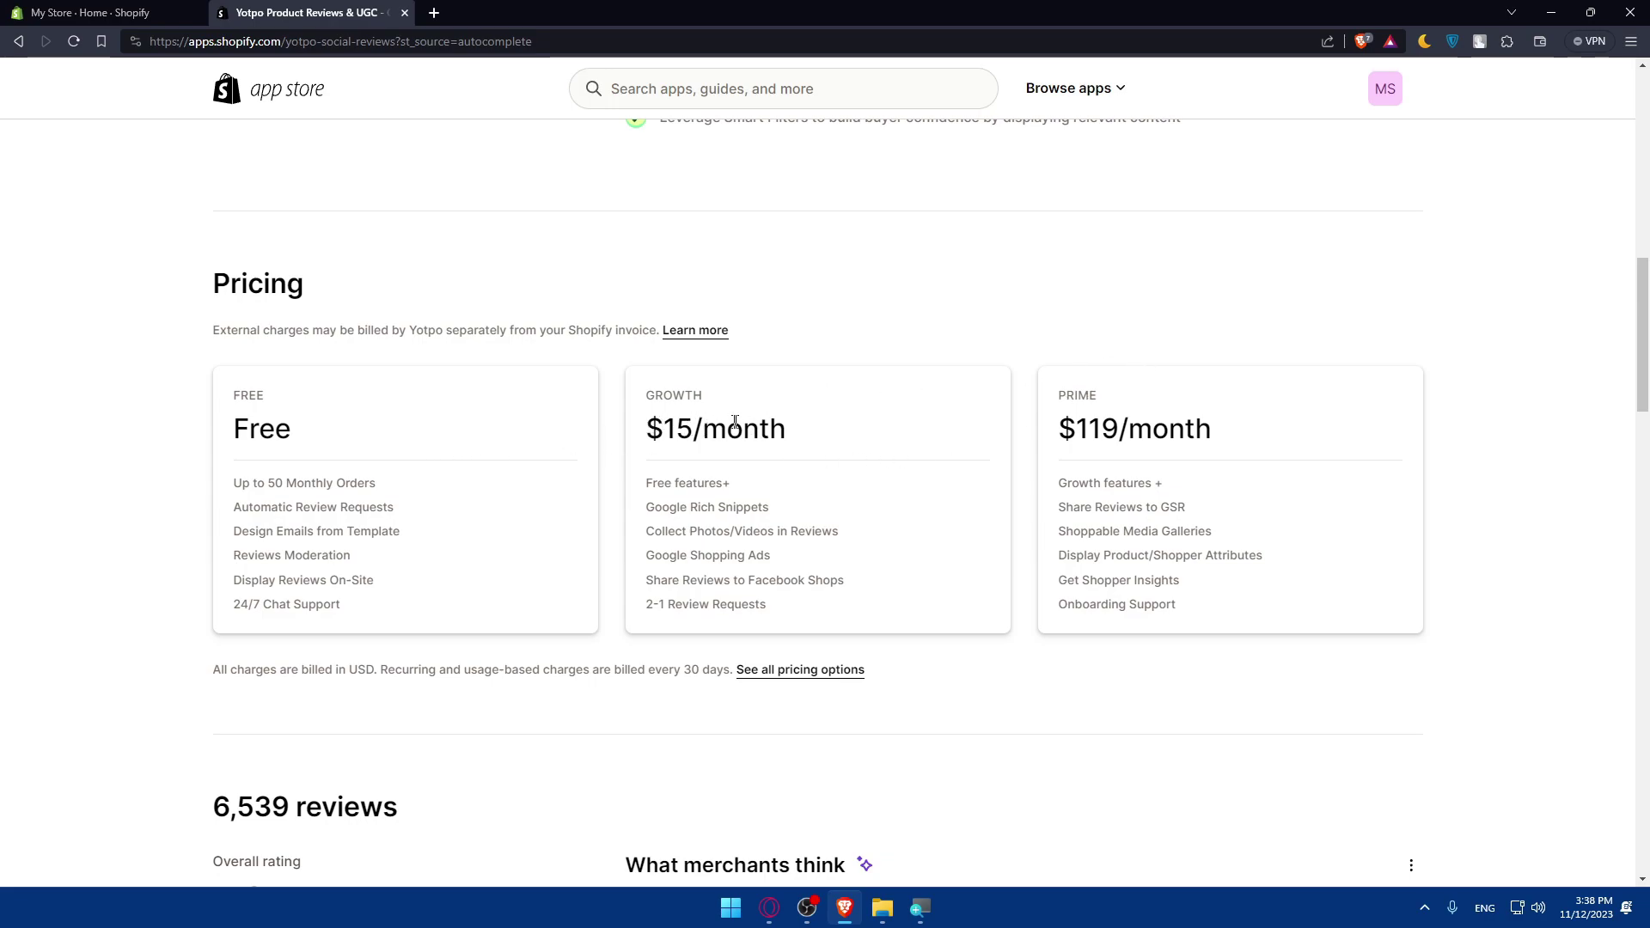
{"action": "left_click_drag", "start_coordinate": [1076, 428], "coordinate": [1271, 426]}
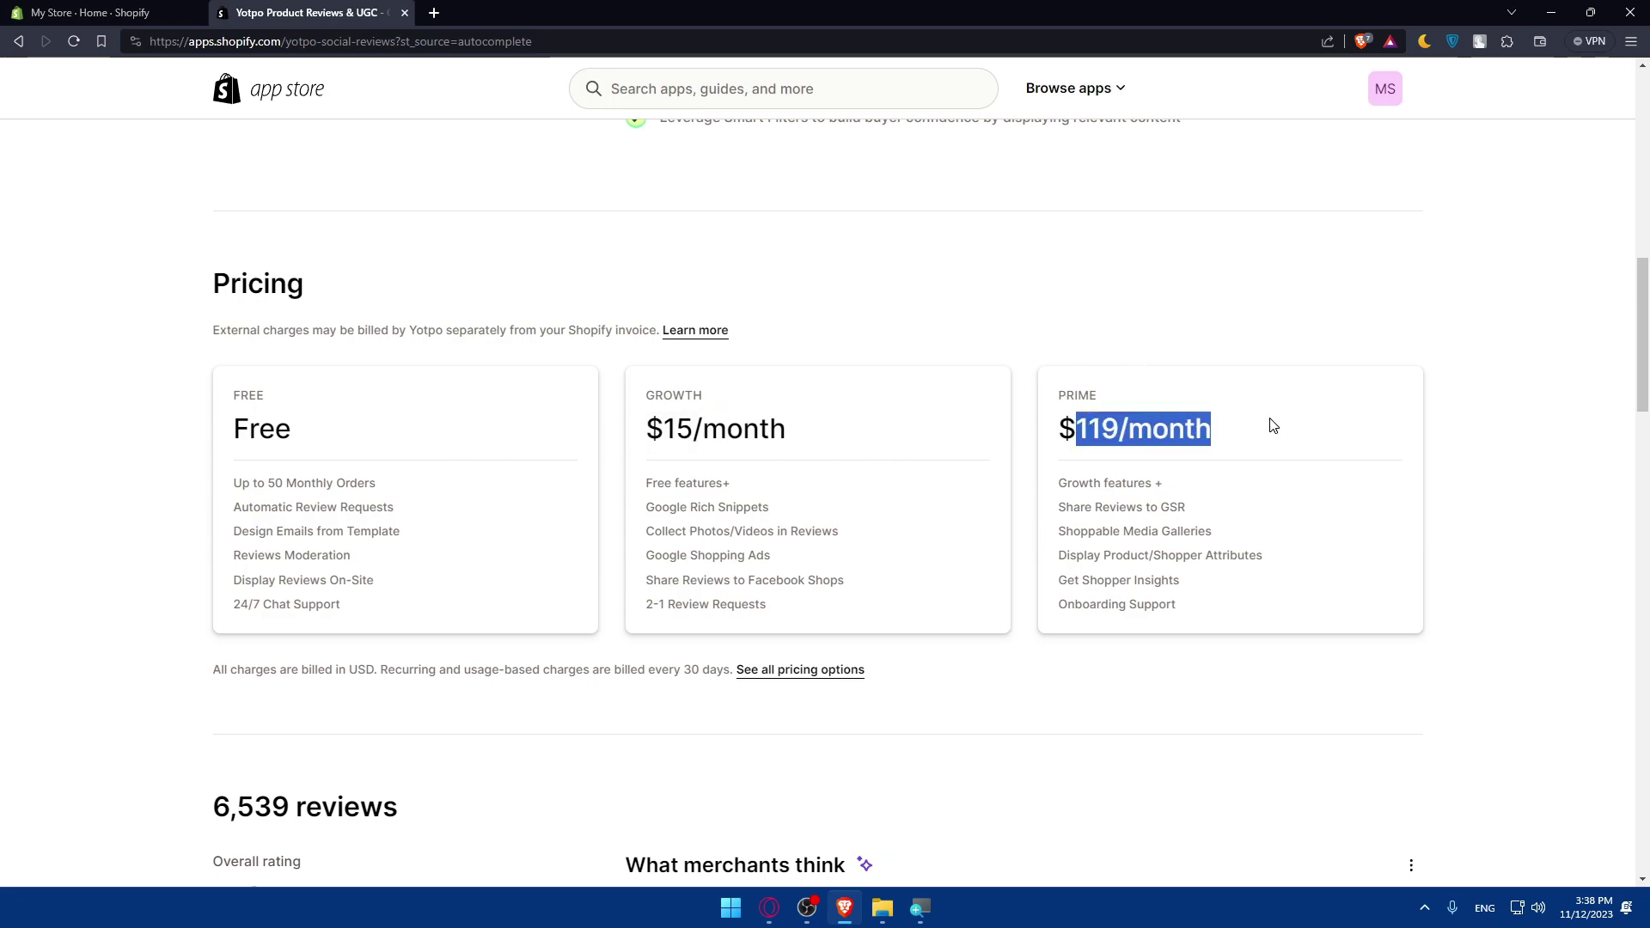
{"action": "left_click", "coordinate": [1270, 425]}
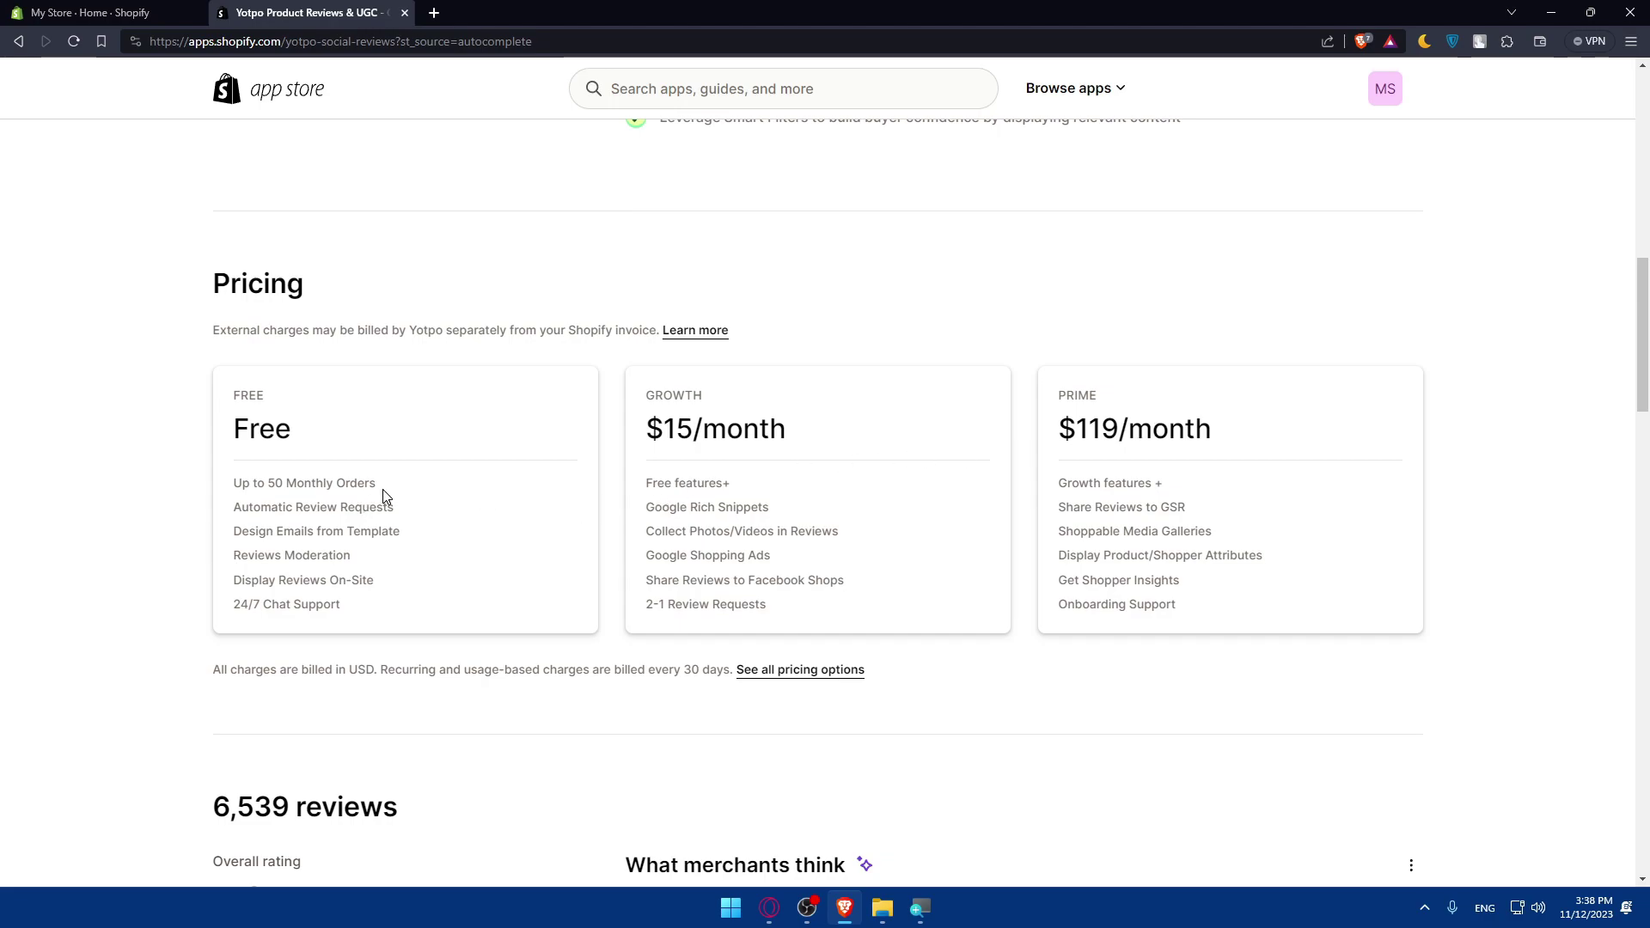
{"action": "left_click_drag", "start_coordinate": [378, 484], "coordinate": [230, 484]}
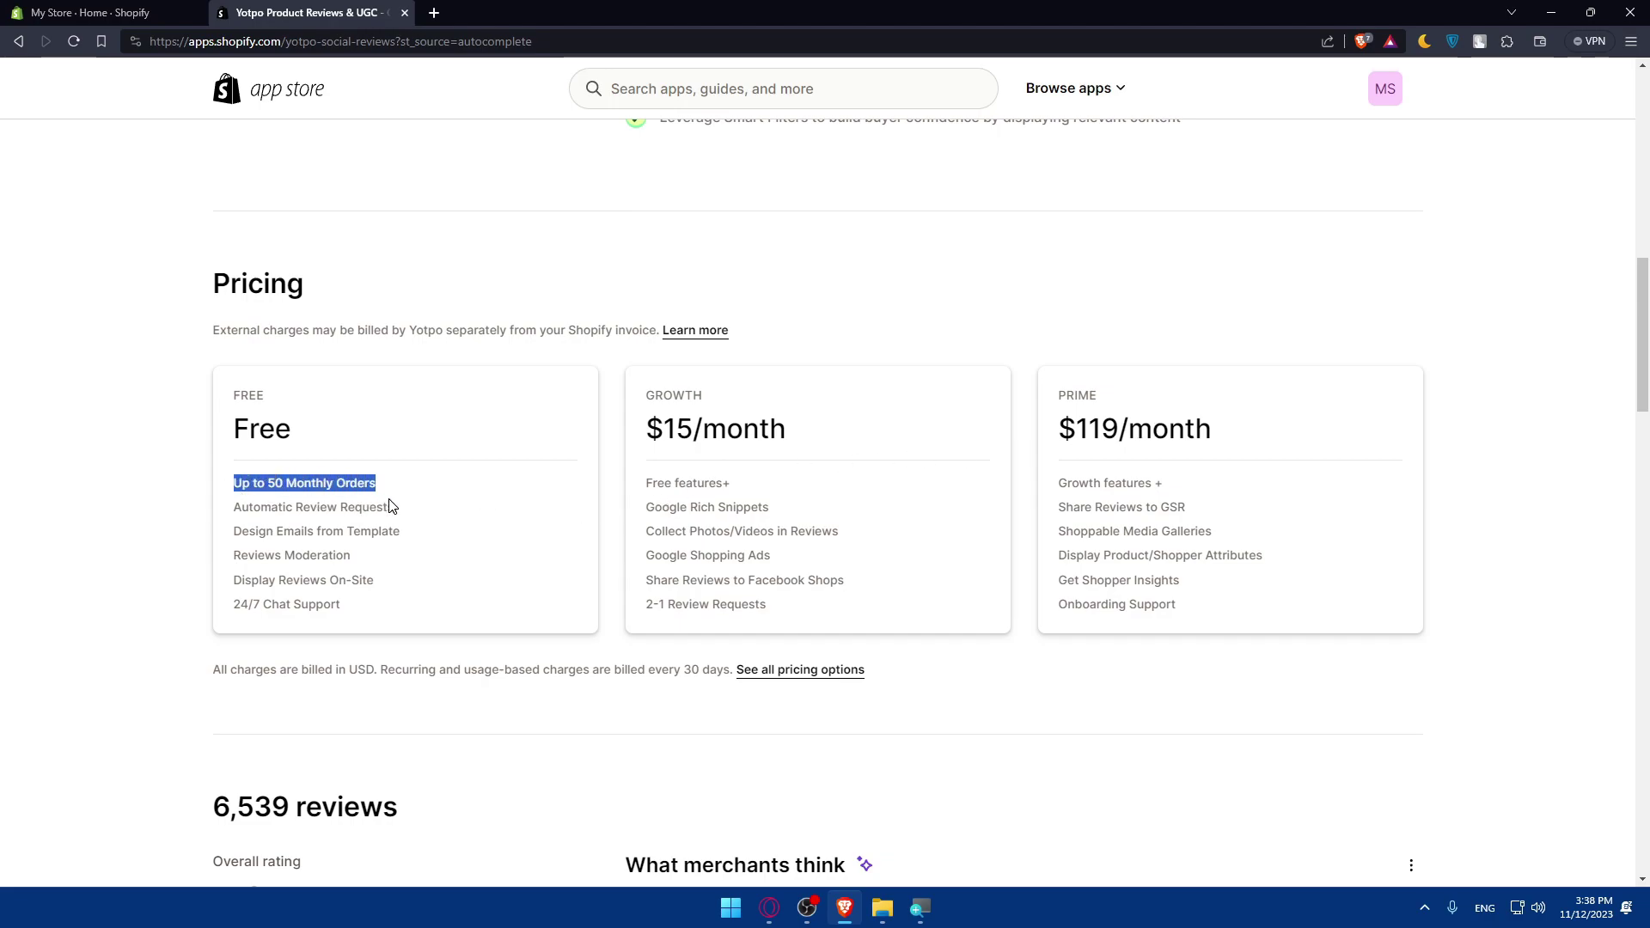
{"action": "left_click_drag", "start_coordinate": [389, 503], "coordinate": [261, 485]}
{"action": "left_click", "coordinate": [258, 497]}
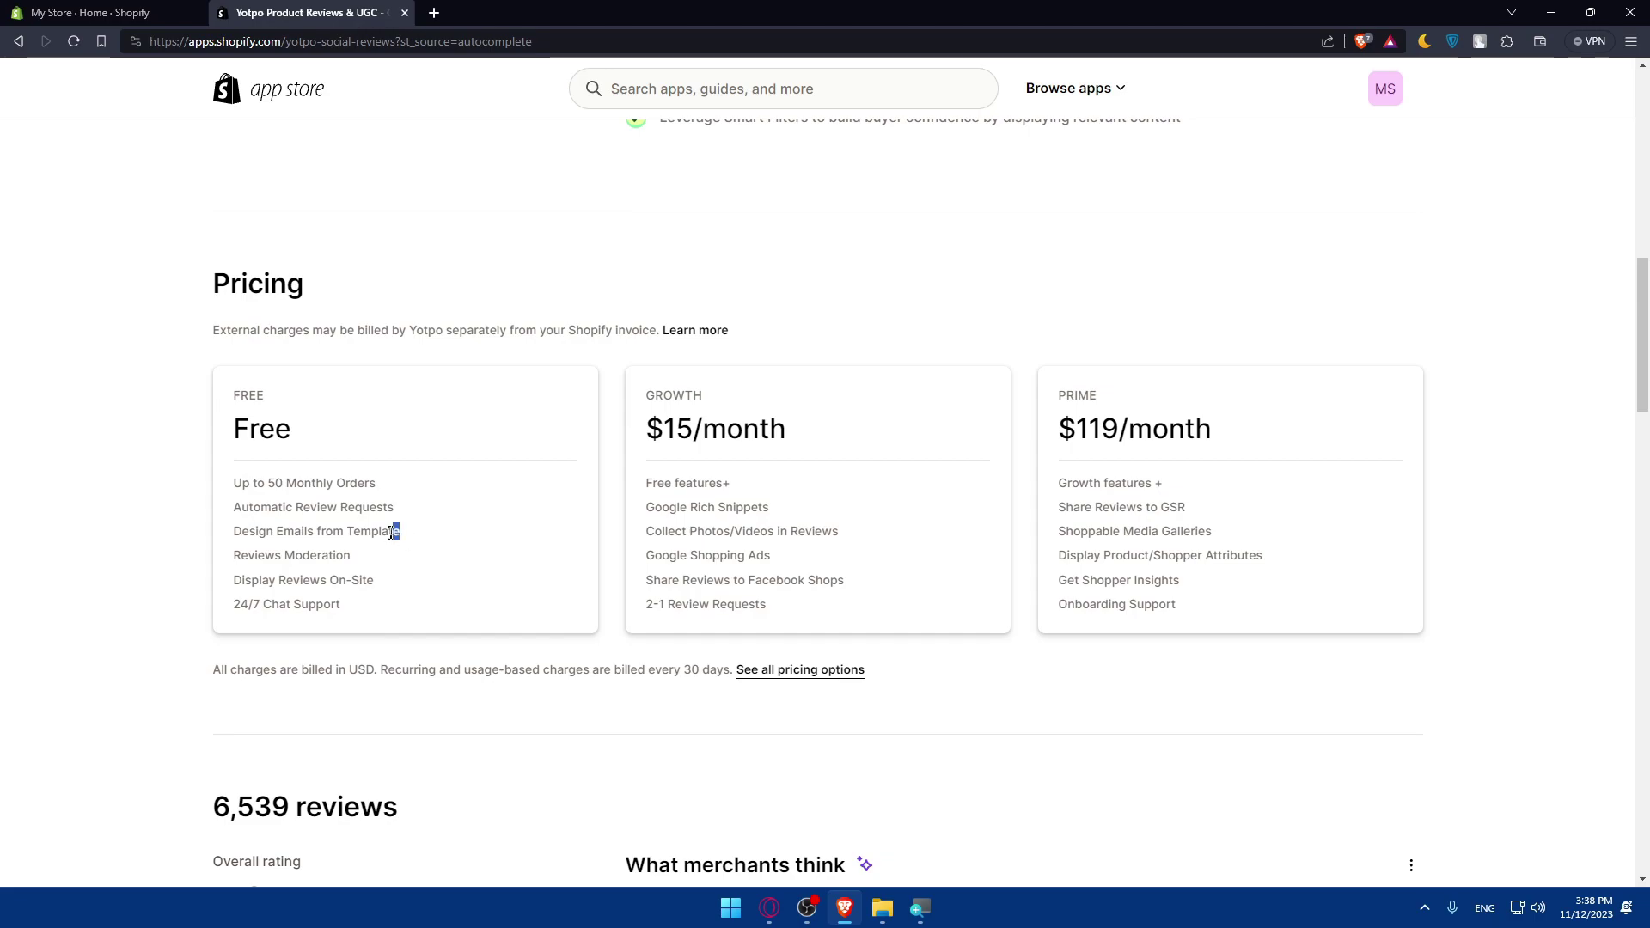
{"action": "left_click_drag", "start_coordinate": [397, 531], "coordinate": [133, 564]}
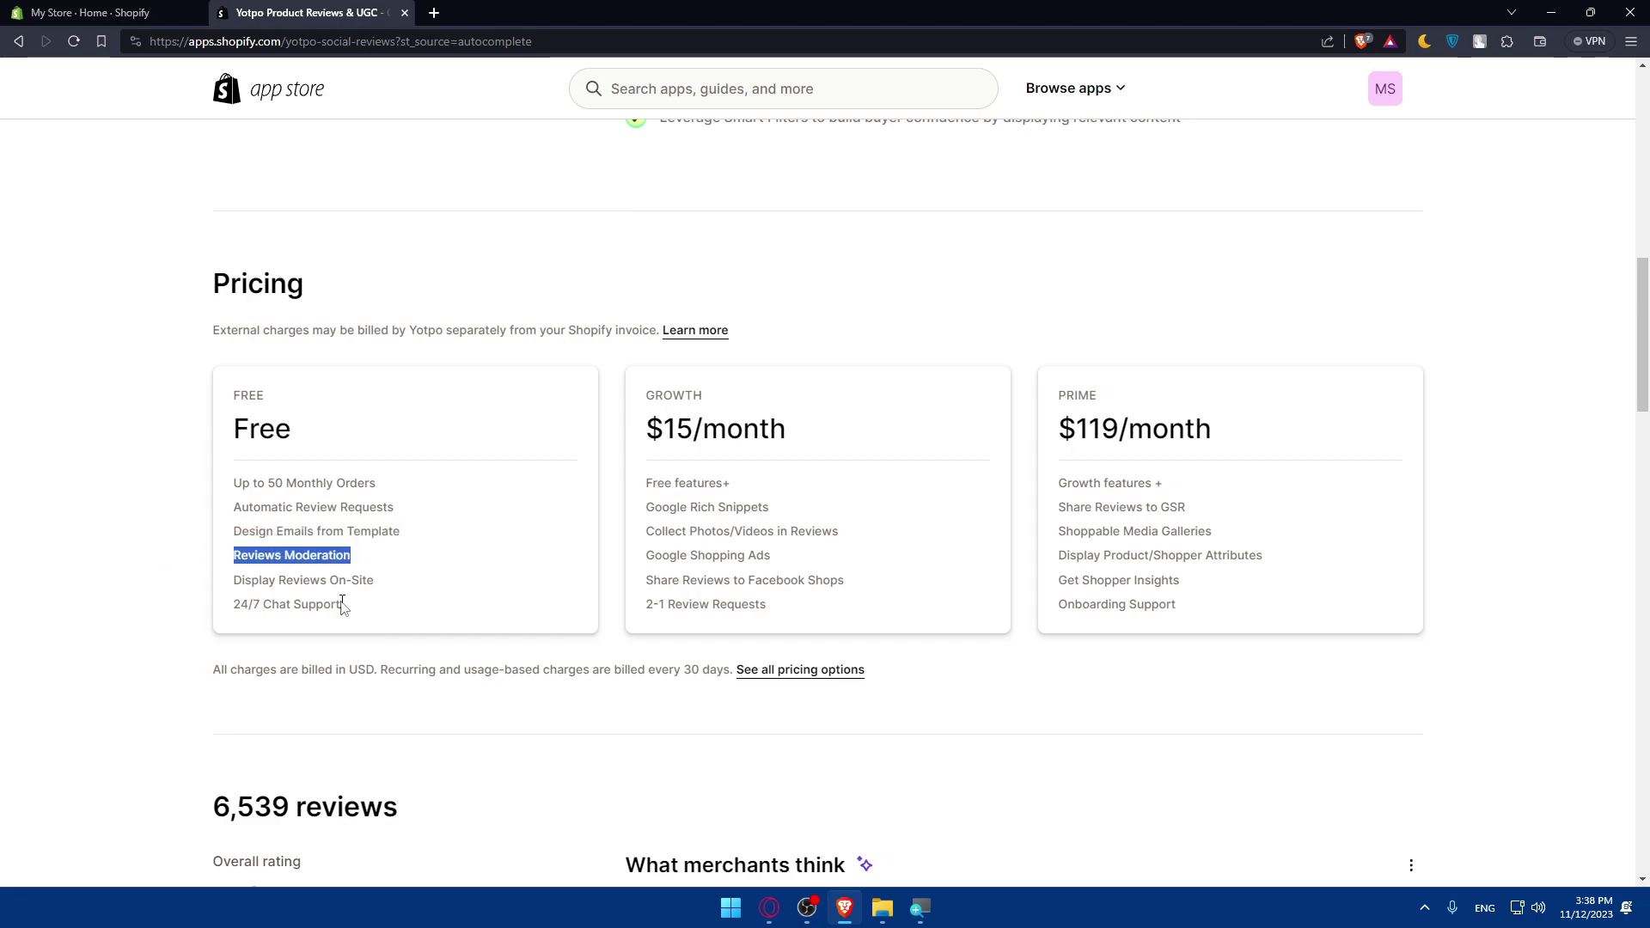
{"action": "left_click_drag", "start_coordinate": [385, 582], "coordinate": [158, 571]}
{"action": "left_click_drag", "start_coordinate": [373, 617], "coordinate": [196, 617]}
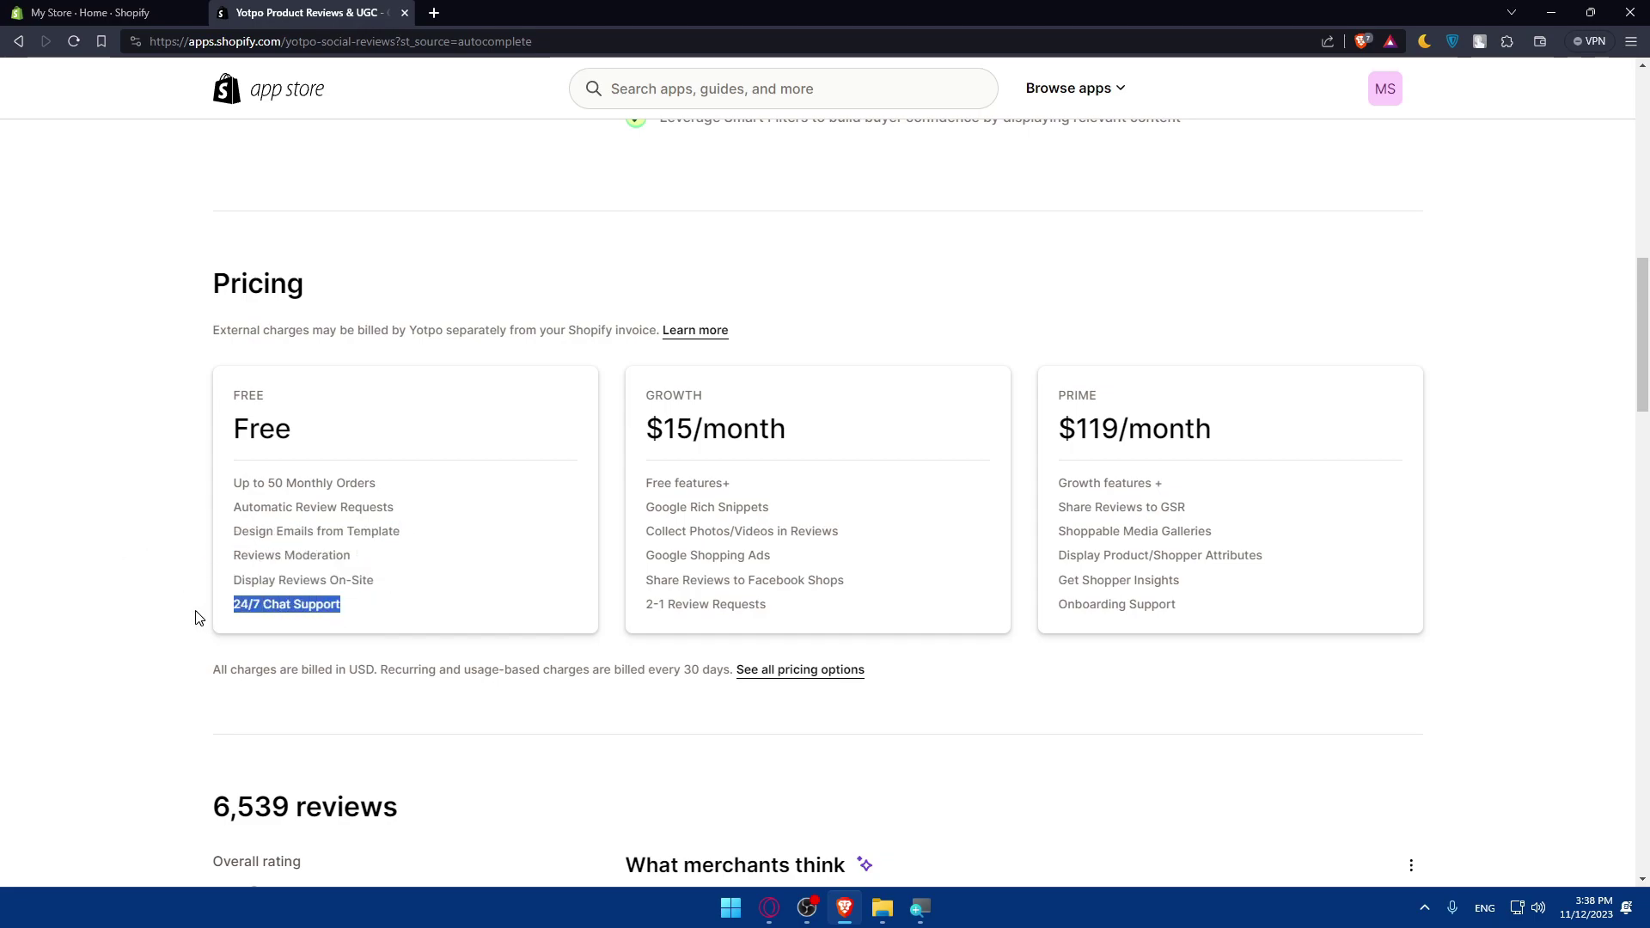
{"action": "left_click", "coordinate": [376, 606]}
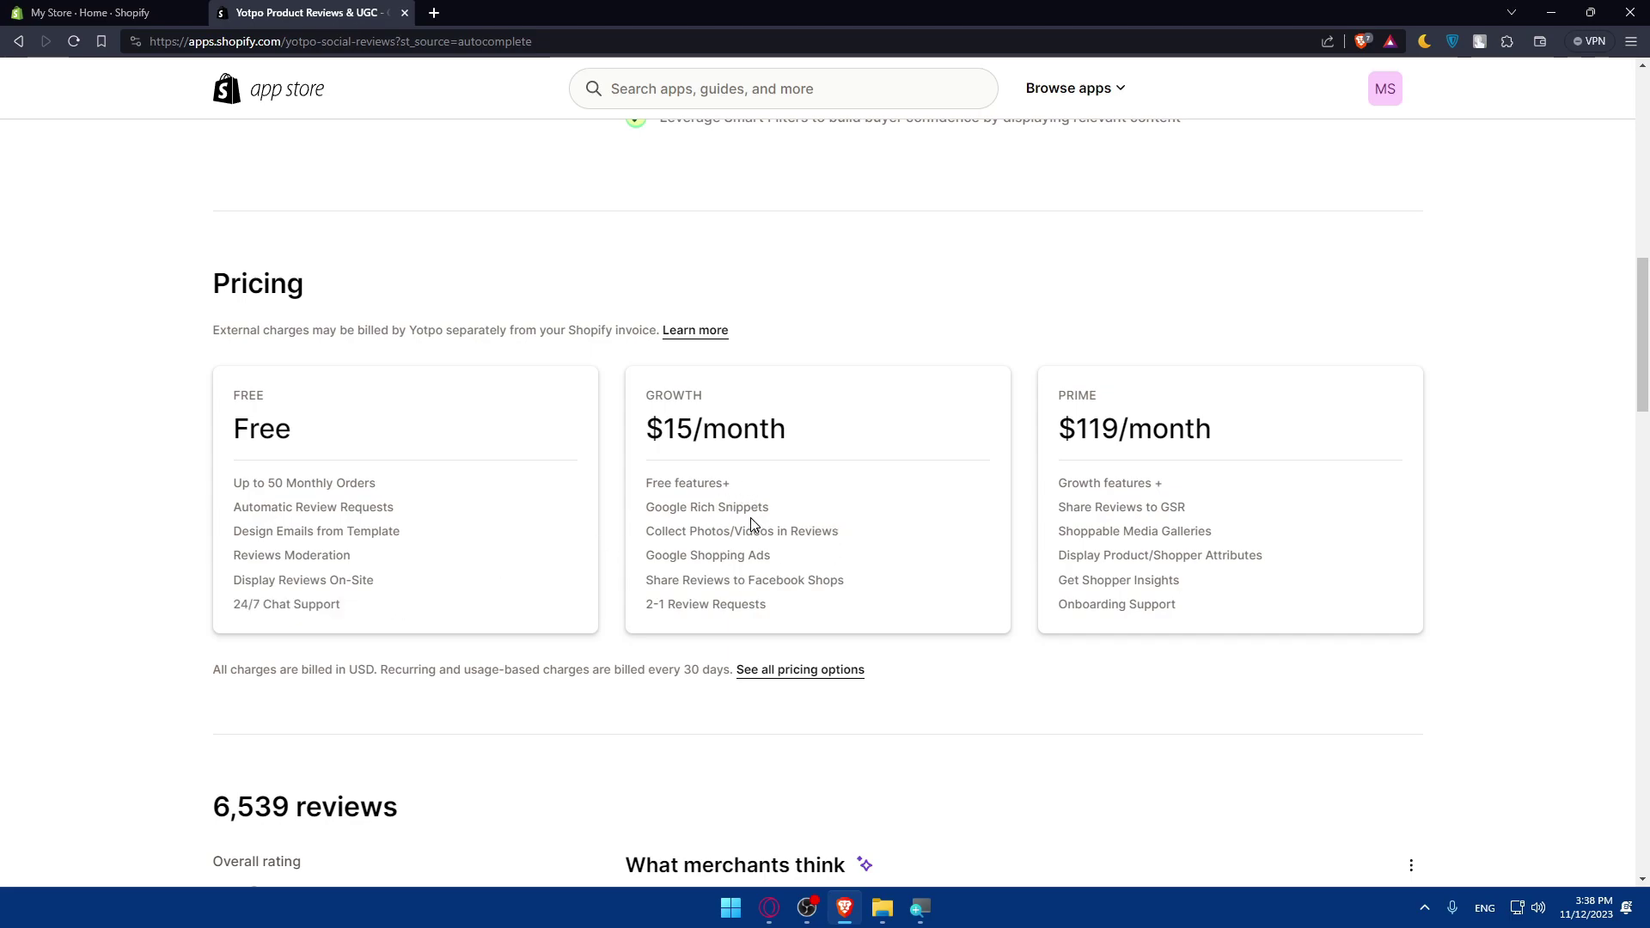
{"action": "left_click_drag", "start_coordinate": [782, 504], "coordinate": [624, 510]}
{"action": "left_click_drag", "start_coordinate": [844, 531], "coordinate": [590, 545]}
{"action": "left_click", "coordinate": [261, 515]}
{"action": "left_click", "coordinate": [796, 564]}
{"action": "left_click_drag", "start_coordinate": [774, 557], "coordinate": [617, 560]}
{"action": "left_click_drag", "start_coordinate": [858, 586], "coordinate": [645, 582]}
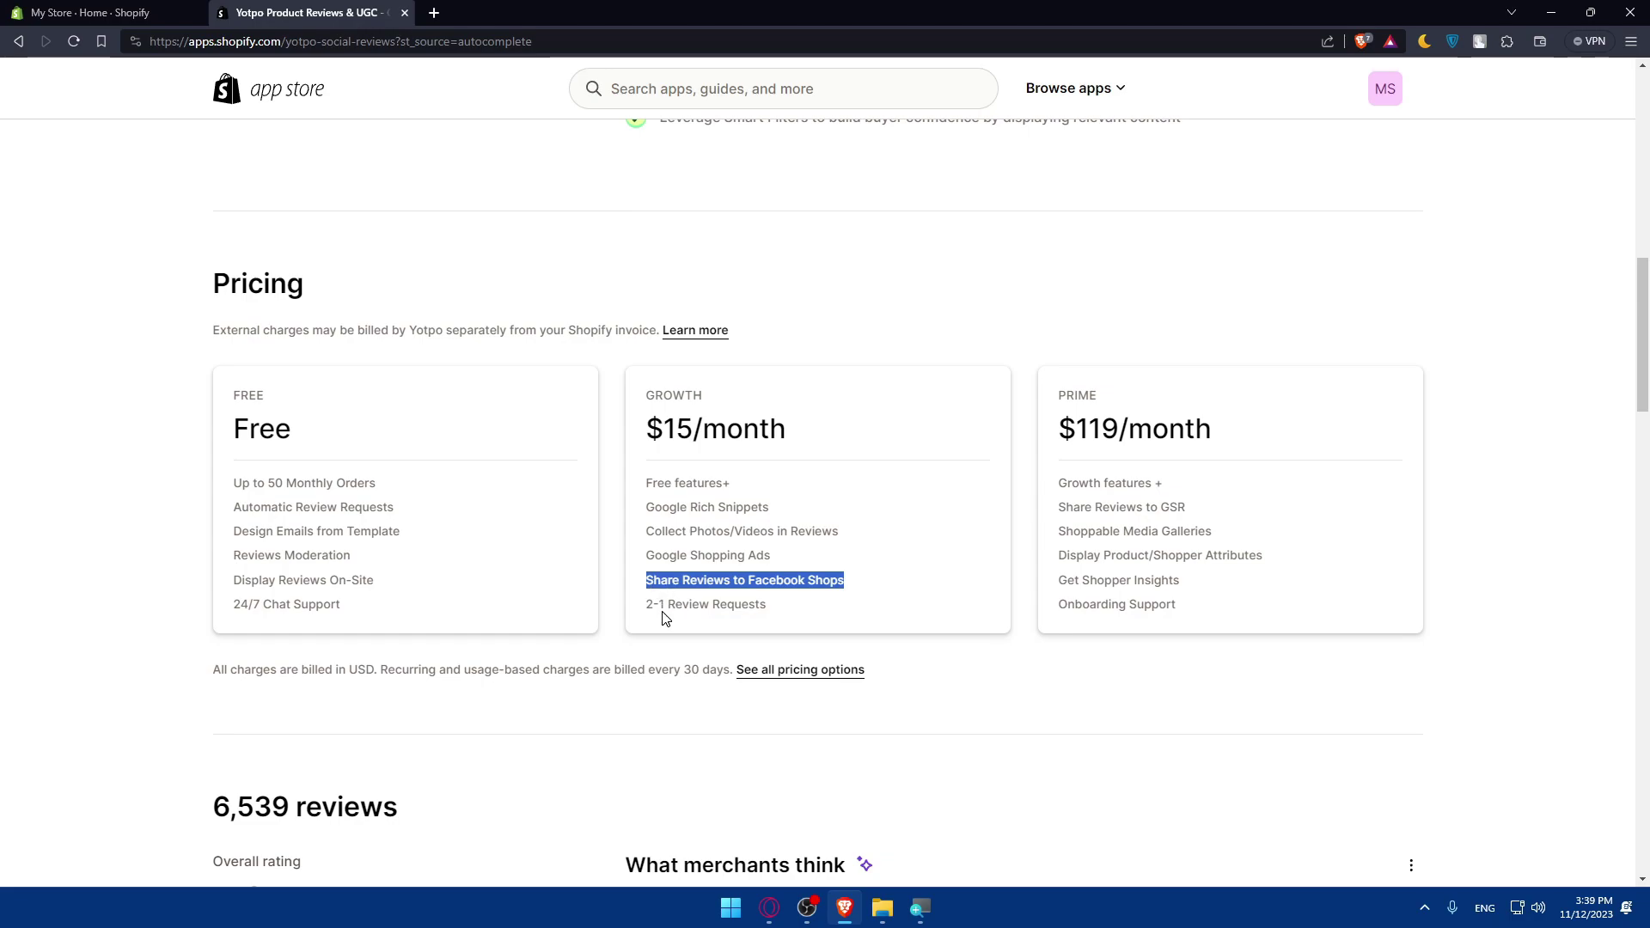
{"action": "left_click", "coordinate": [1009, 565]}
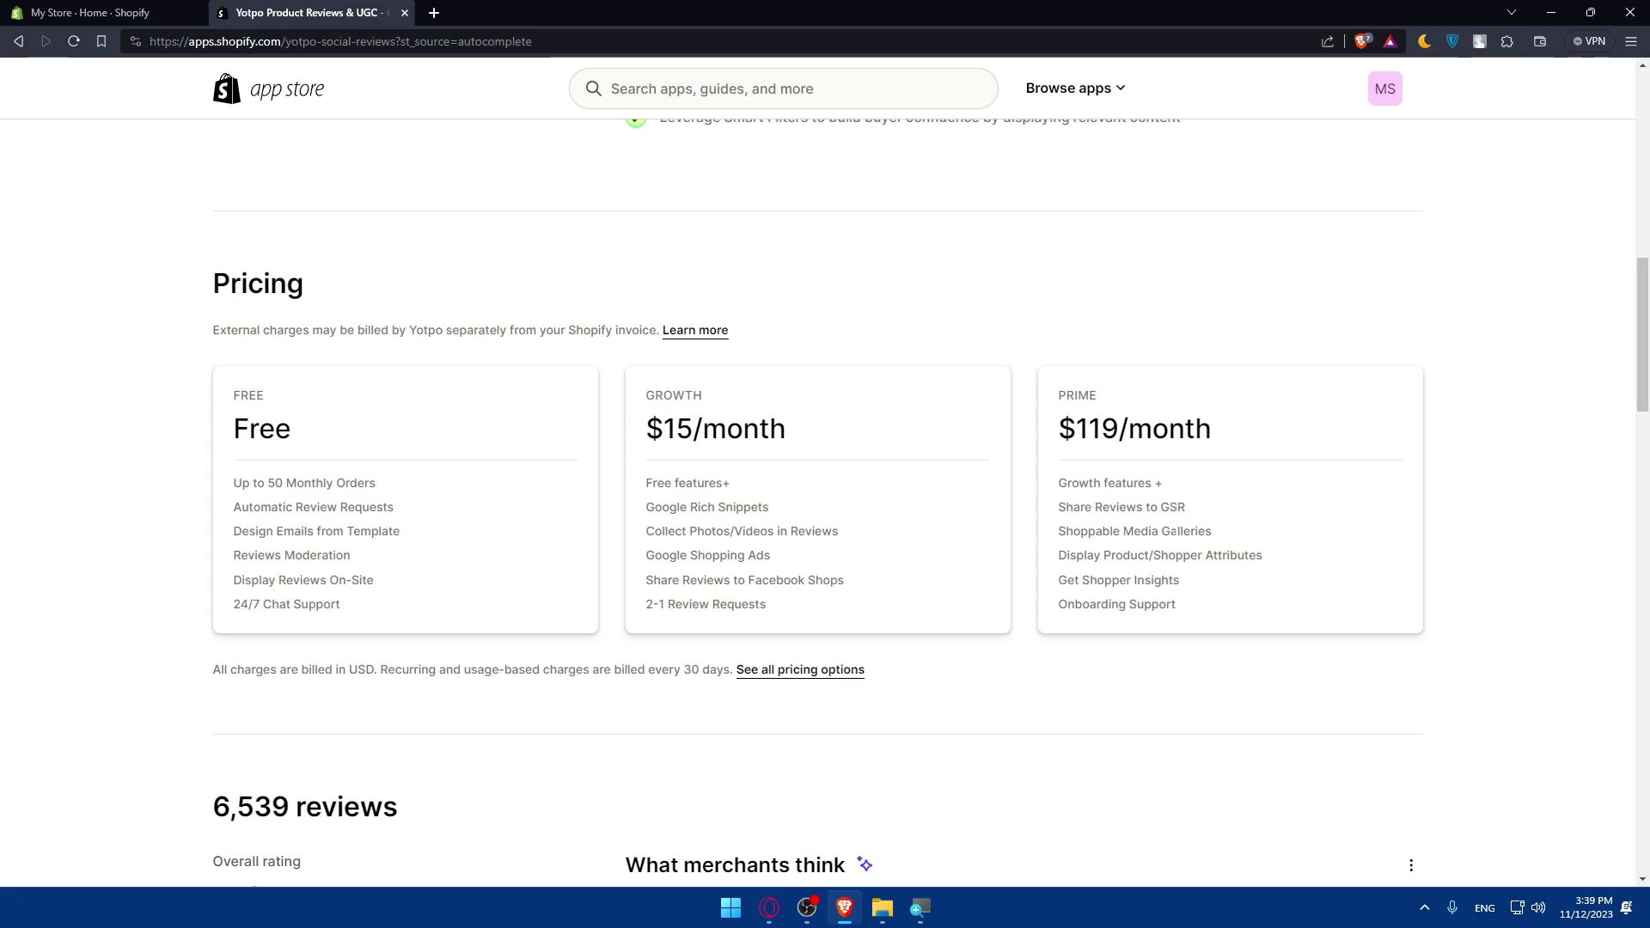
{"action": "left_click_drag", "start_coordinate": [767, 611], "coordinate": [642, 499]}
{"action": "left_click_drag", "start_coordinate": [1191, 508], "coordinate": [1057, 509]}
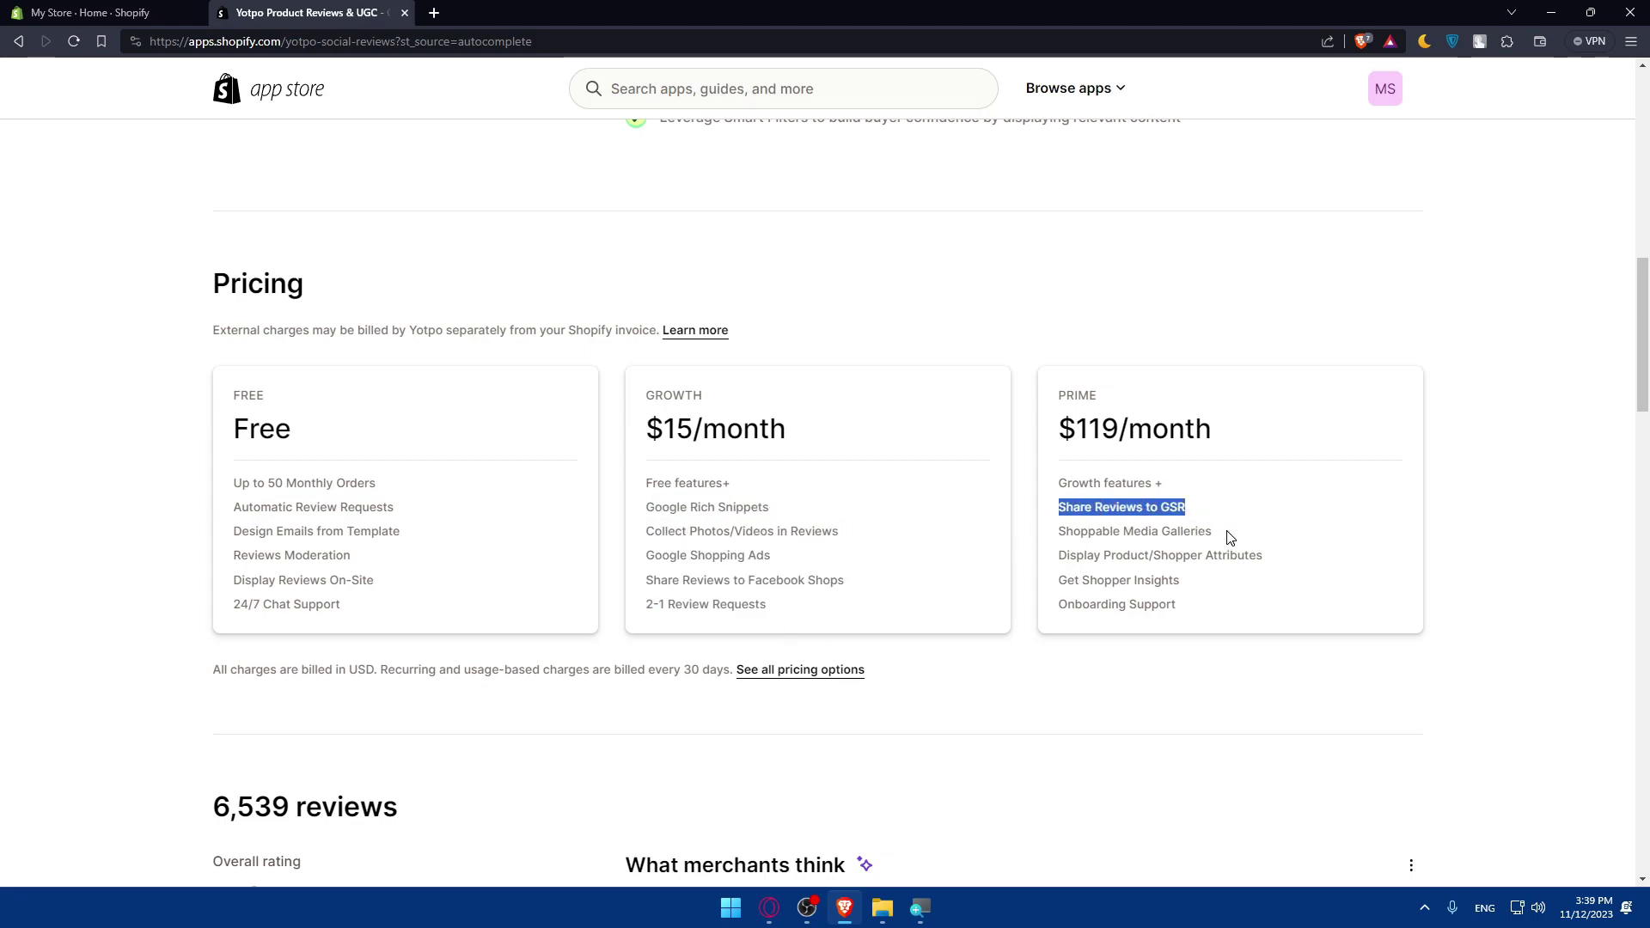
{"action": "left_click_drag", "start_coordinate": [1229, 537], "coordinate": [1069, 539]}
{"action": "left_click", "coordinate": [1127, 556]}
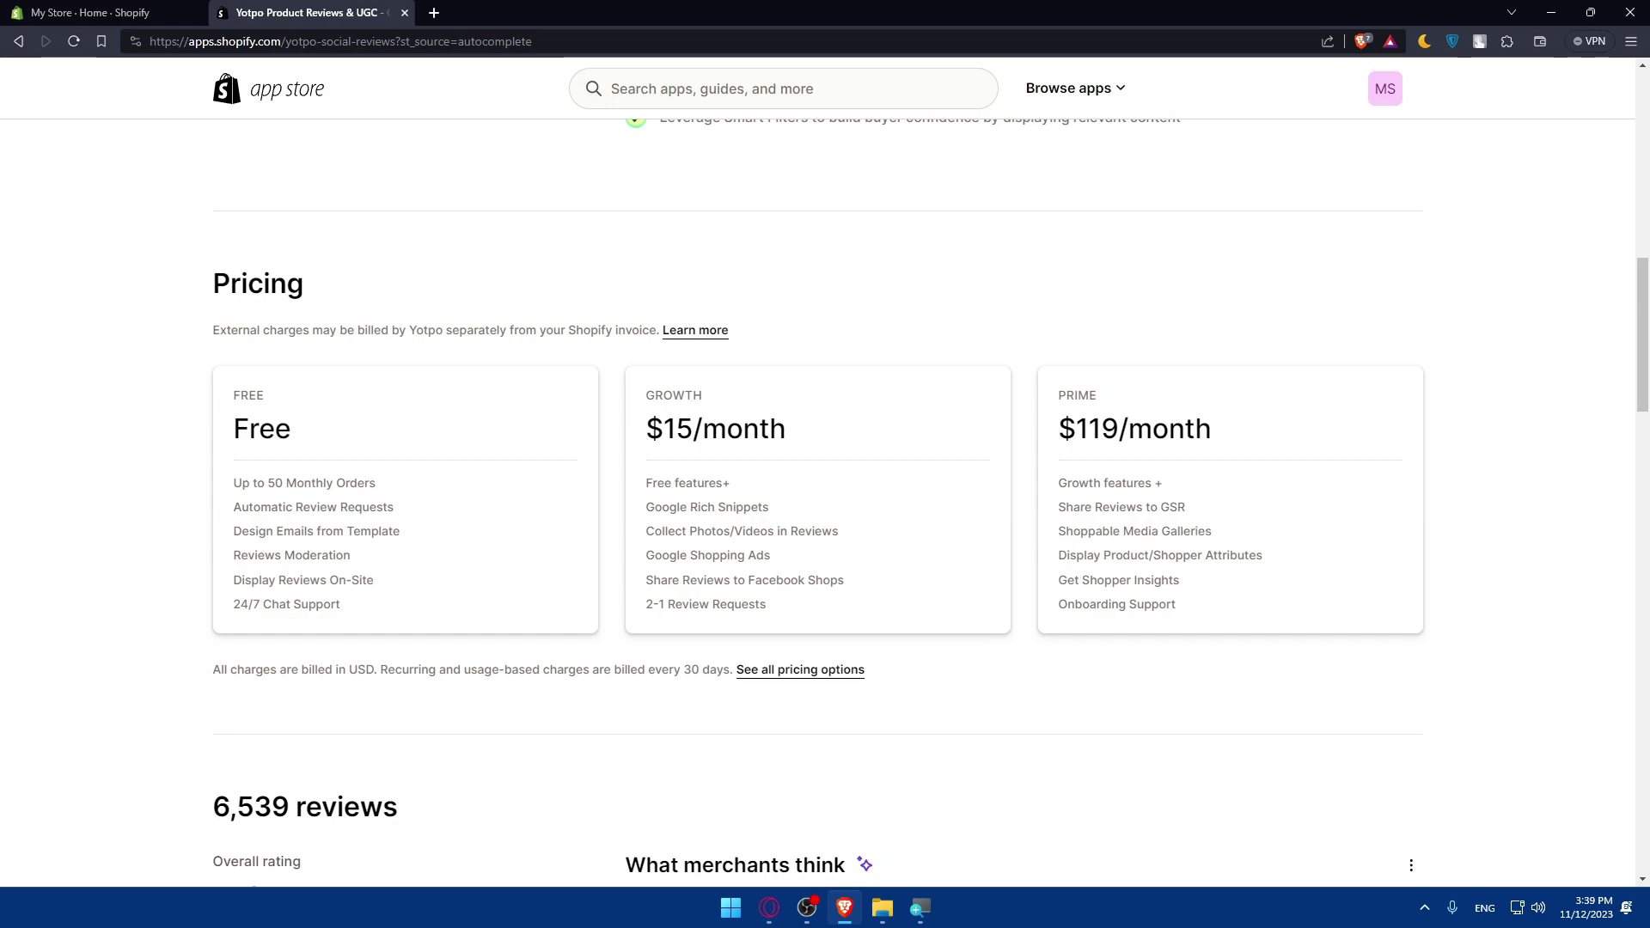
{"action": "left_click_drag", "start_coordinate": [1284, 560], "coordinate": [1048, 560]}
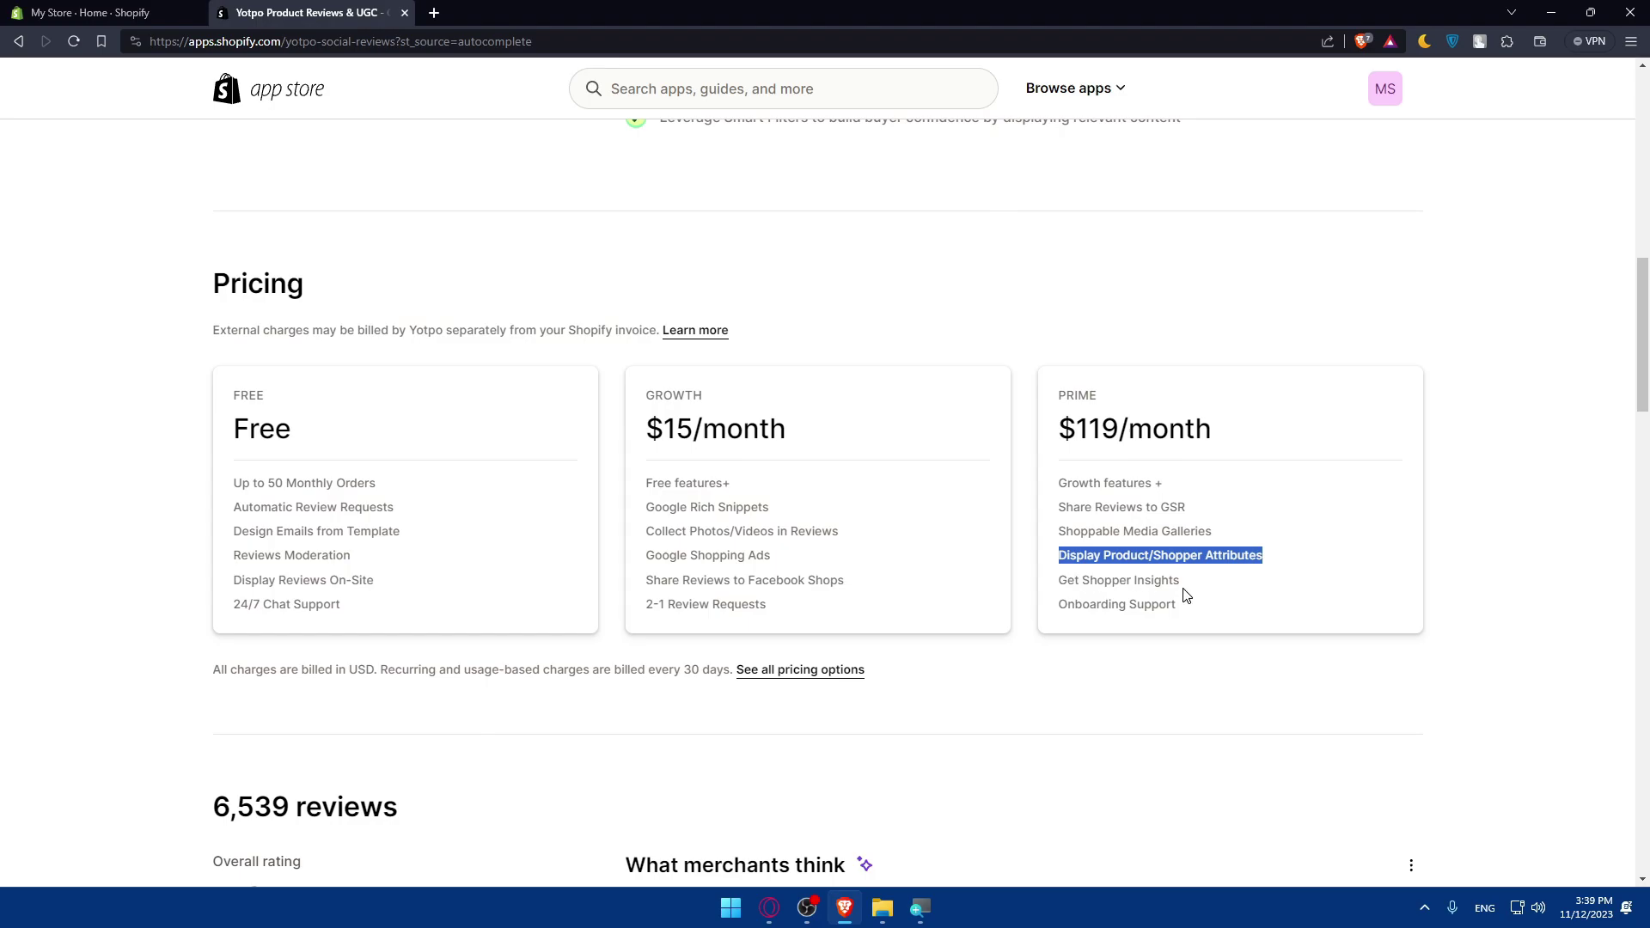
{"action": "left_click_drag", "start_coordinate": [1186, 584], "coordinate": [1059, 605]}
{"action": "left_click", "coordinate": [1008, 680]}
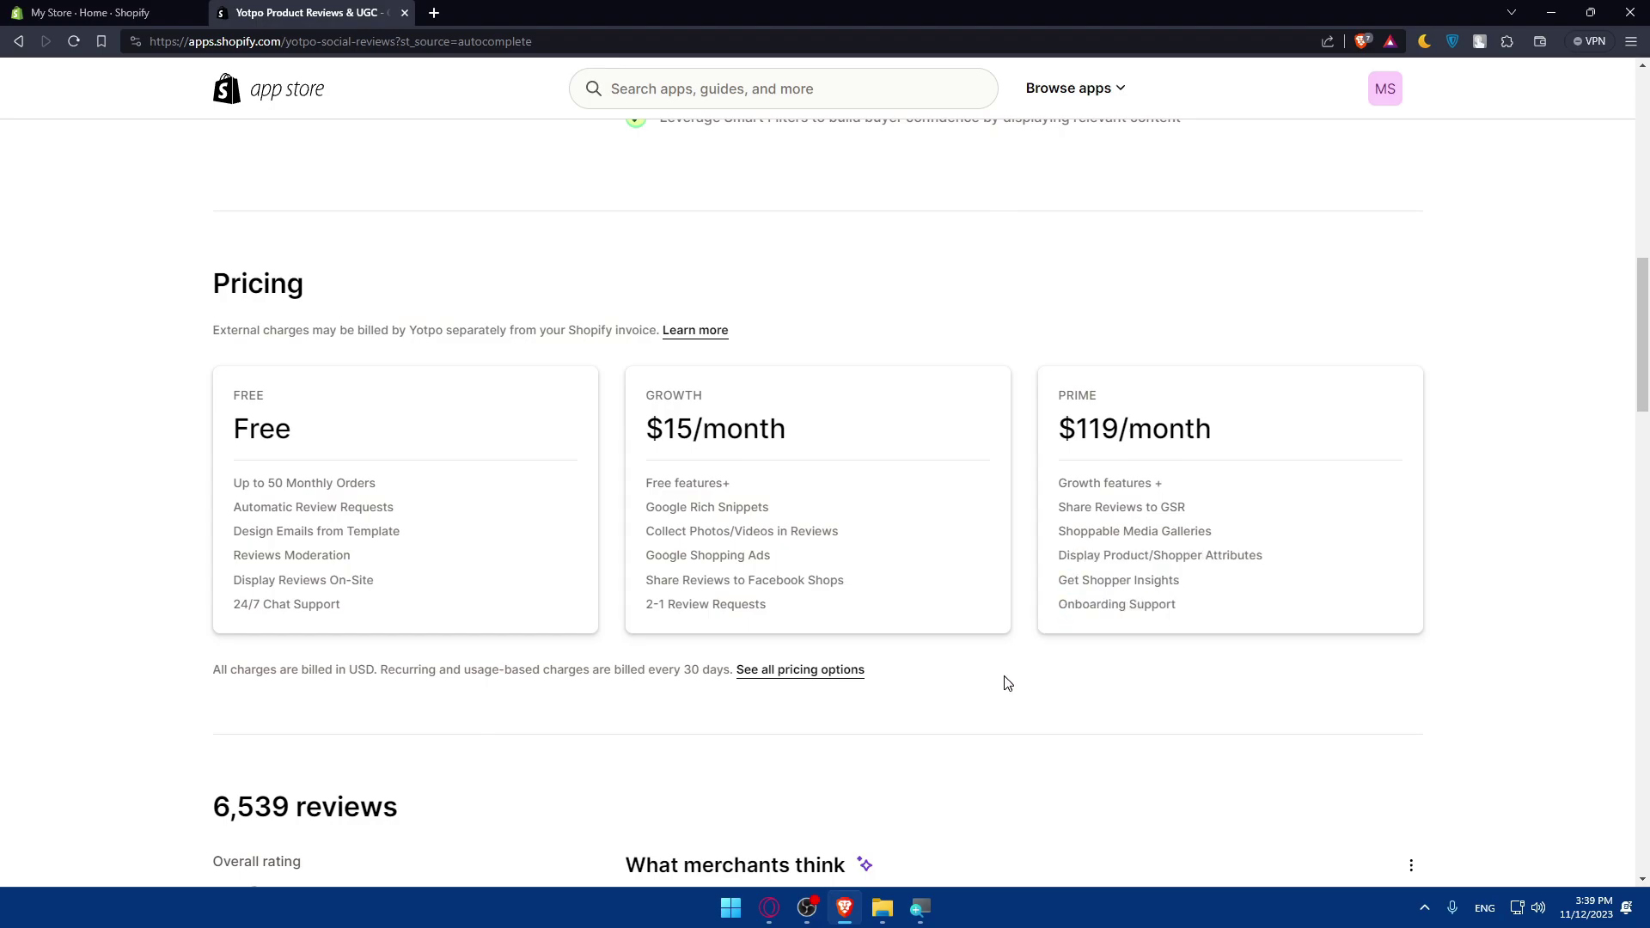
{"action": "scroll", "coordinate": [832, 590], "scroll_direction": "down", "scroll_amount": 5}
{"action": "scroll", "coordinate": [703, 478], "scroll_direction": "down", "scroll_amount": 2}
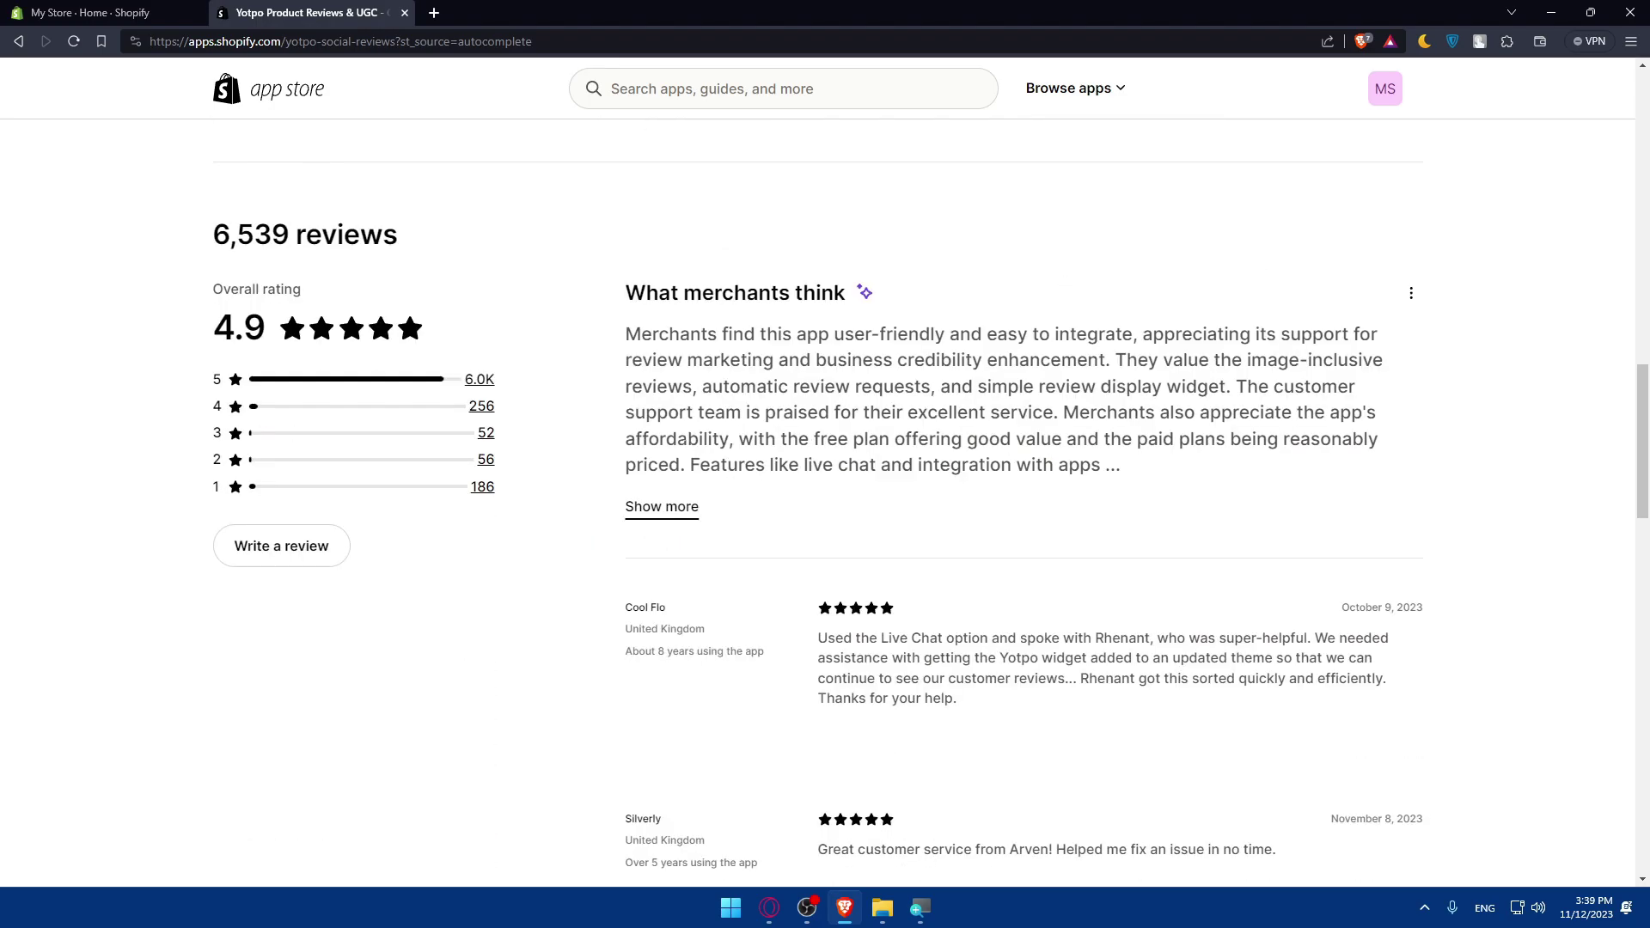
{"action": "double_click", "coordinate": [239, 325]}
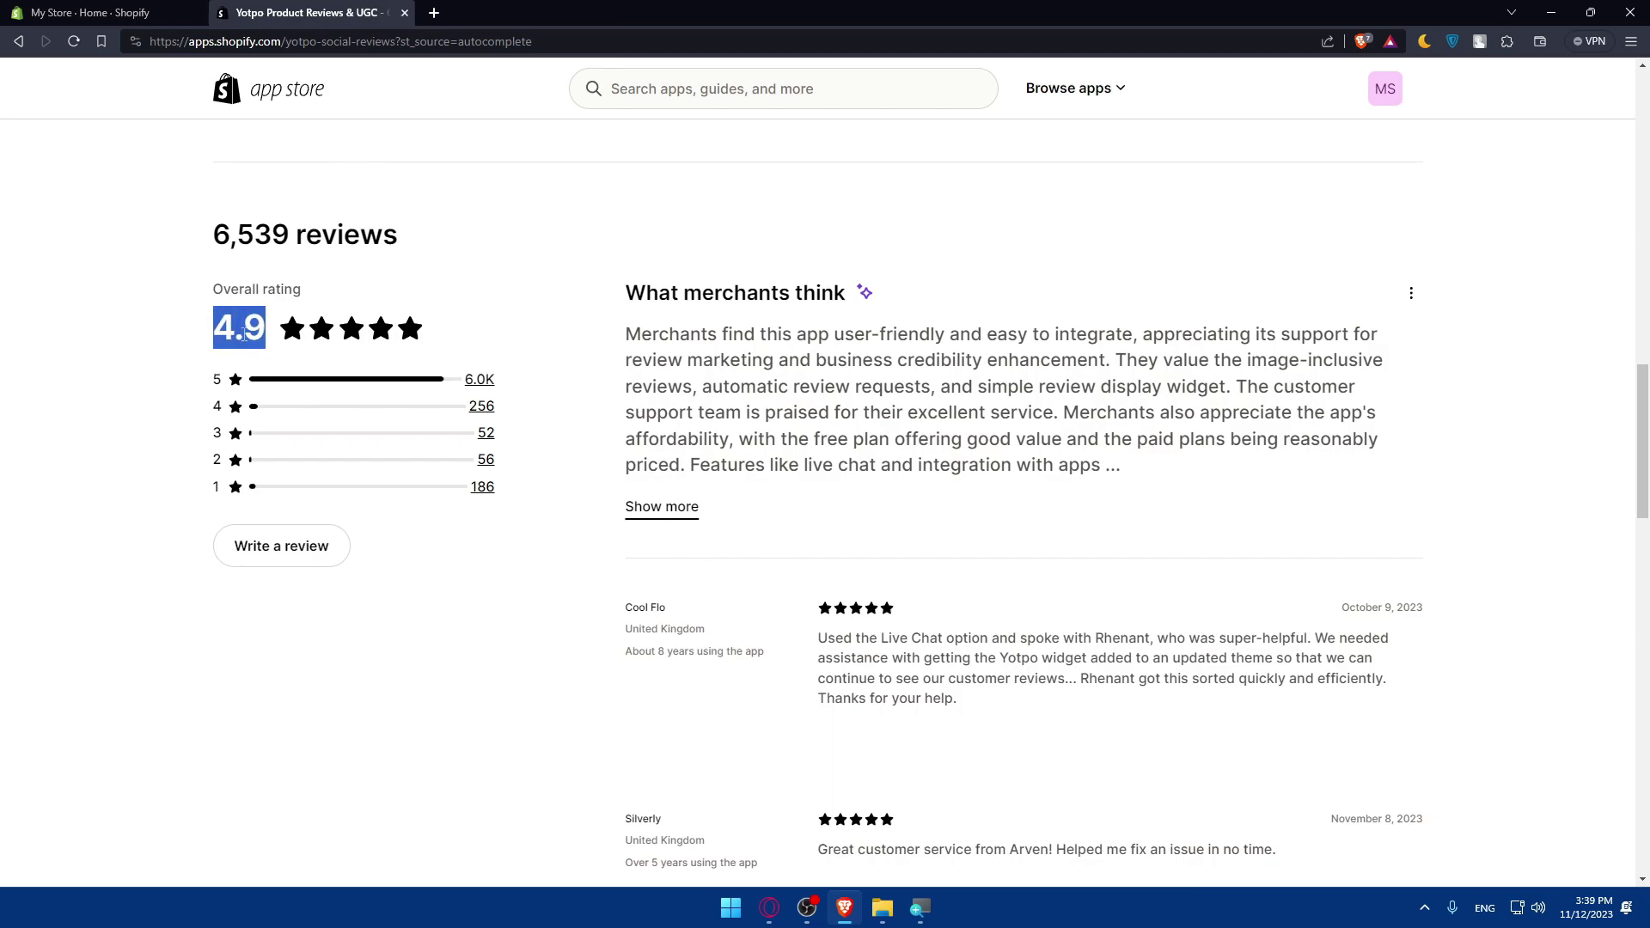
{"action": "double_click", "coordinate": [250, 234]}
{"action": "left_click", "coordinate": [250, 235]}
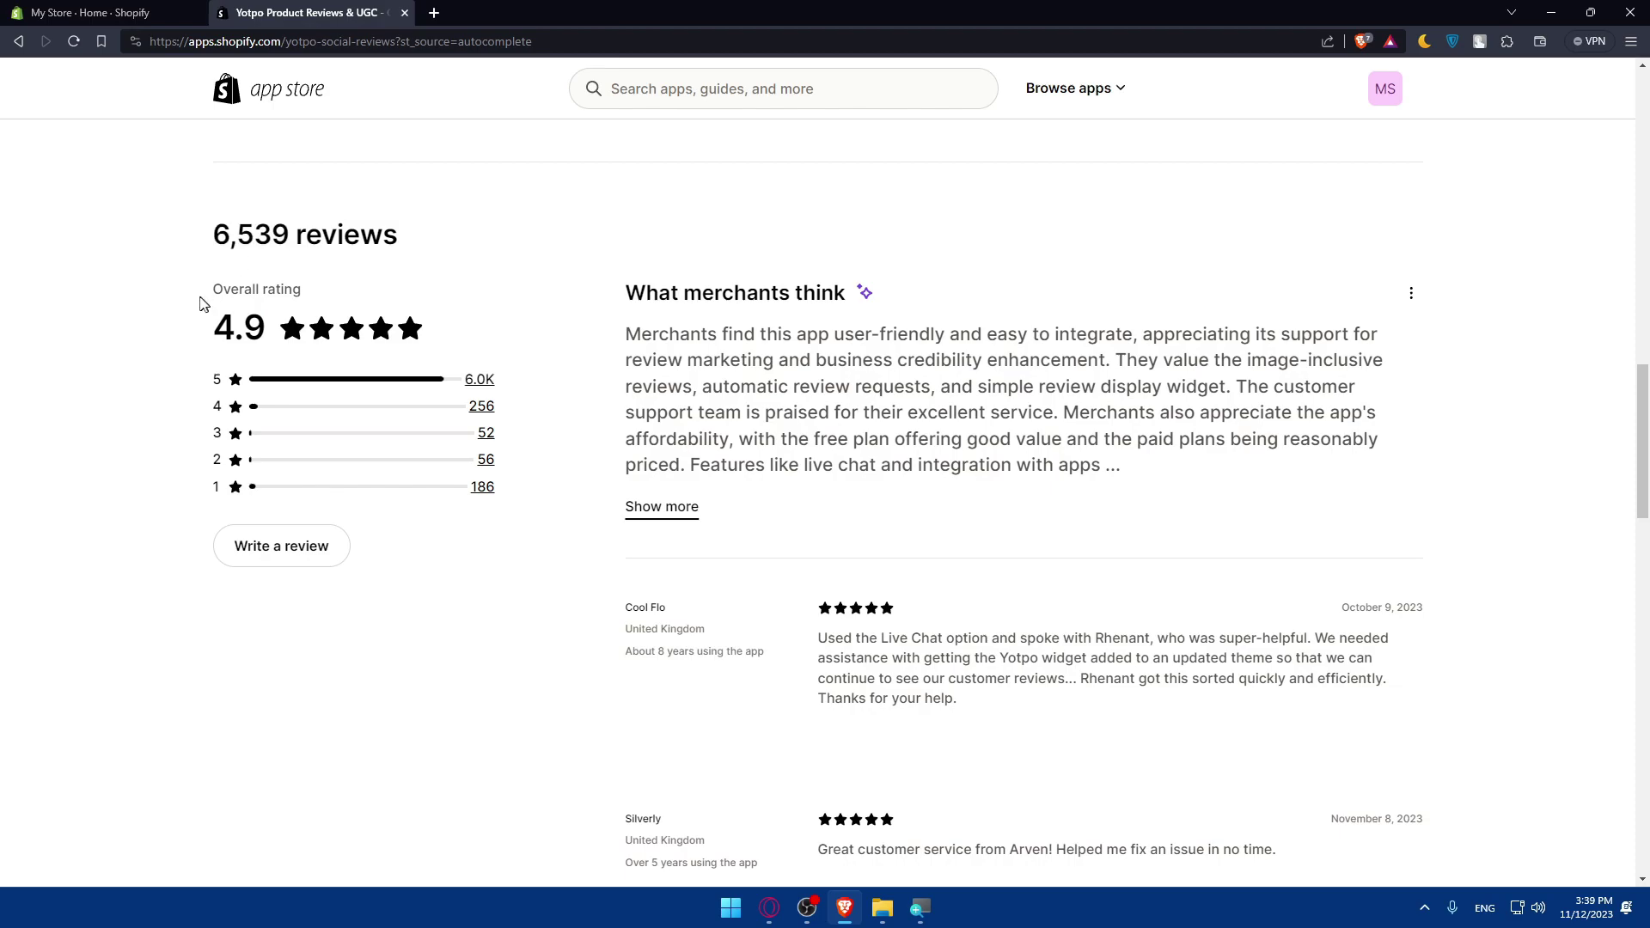
{"action": "left_click_drag", "start_coordinate": [210, 325], "coordinate": [260, 339]}
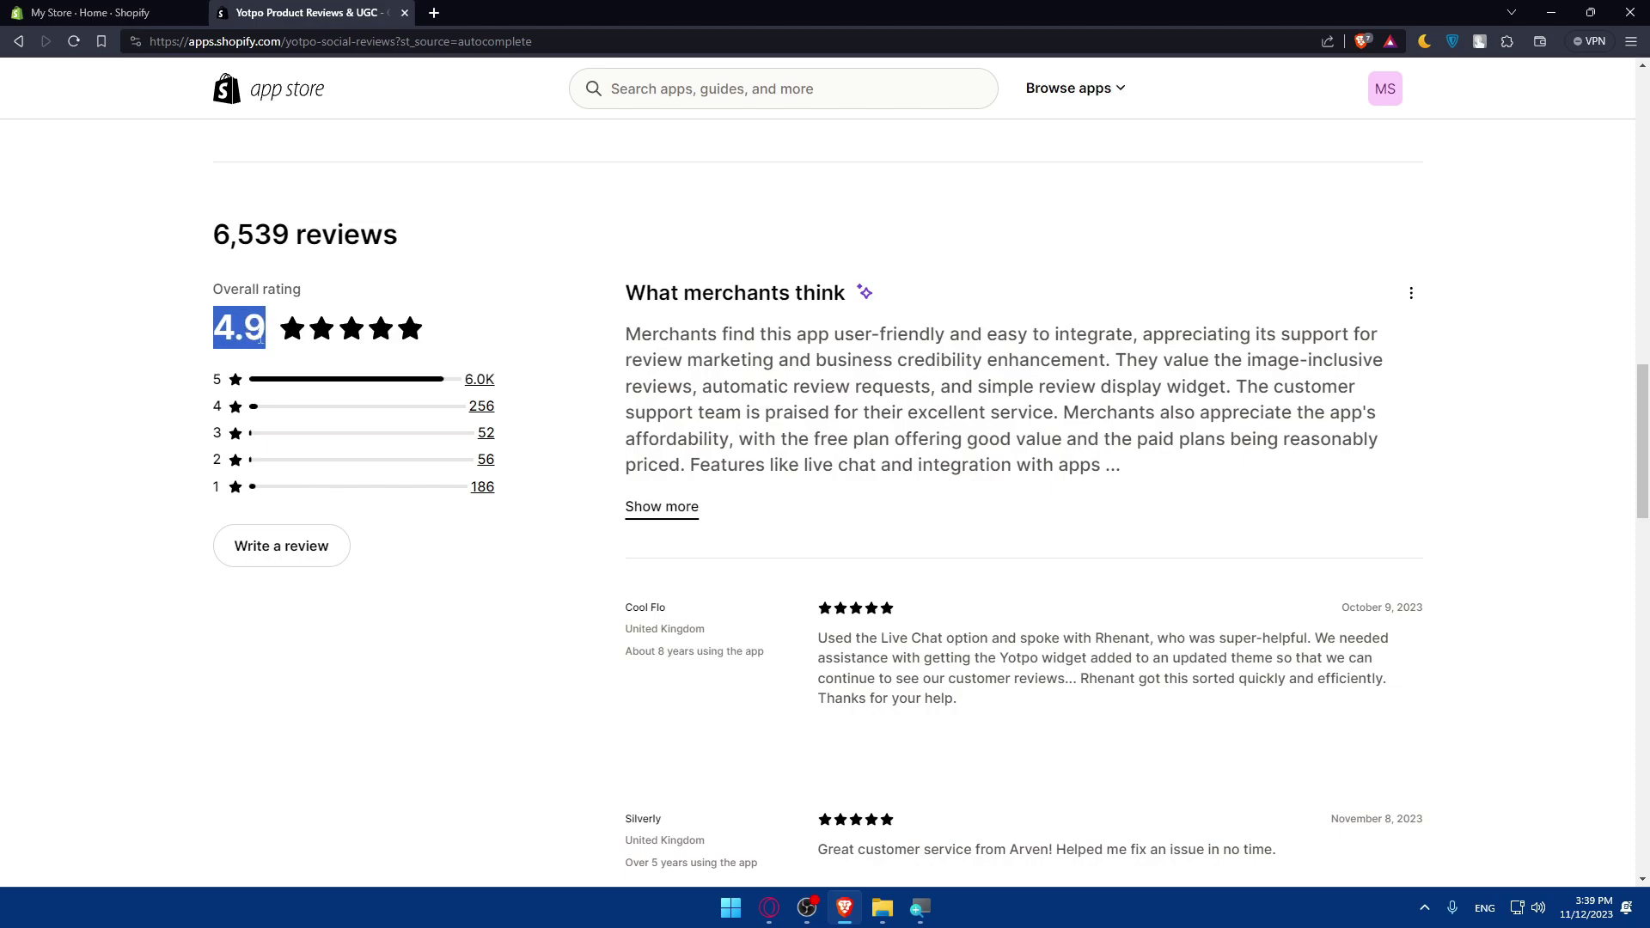
{"action": "left_click", "coordinate": [475, 307]}
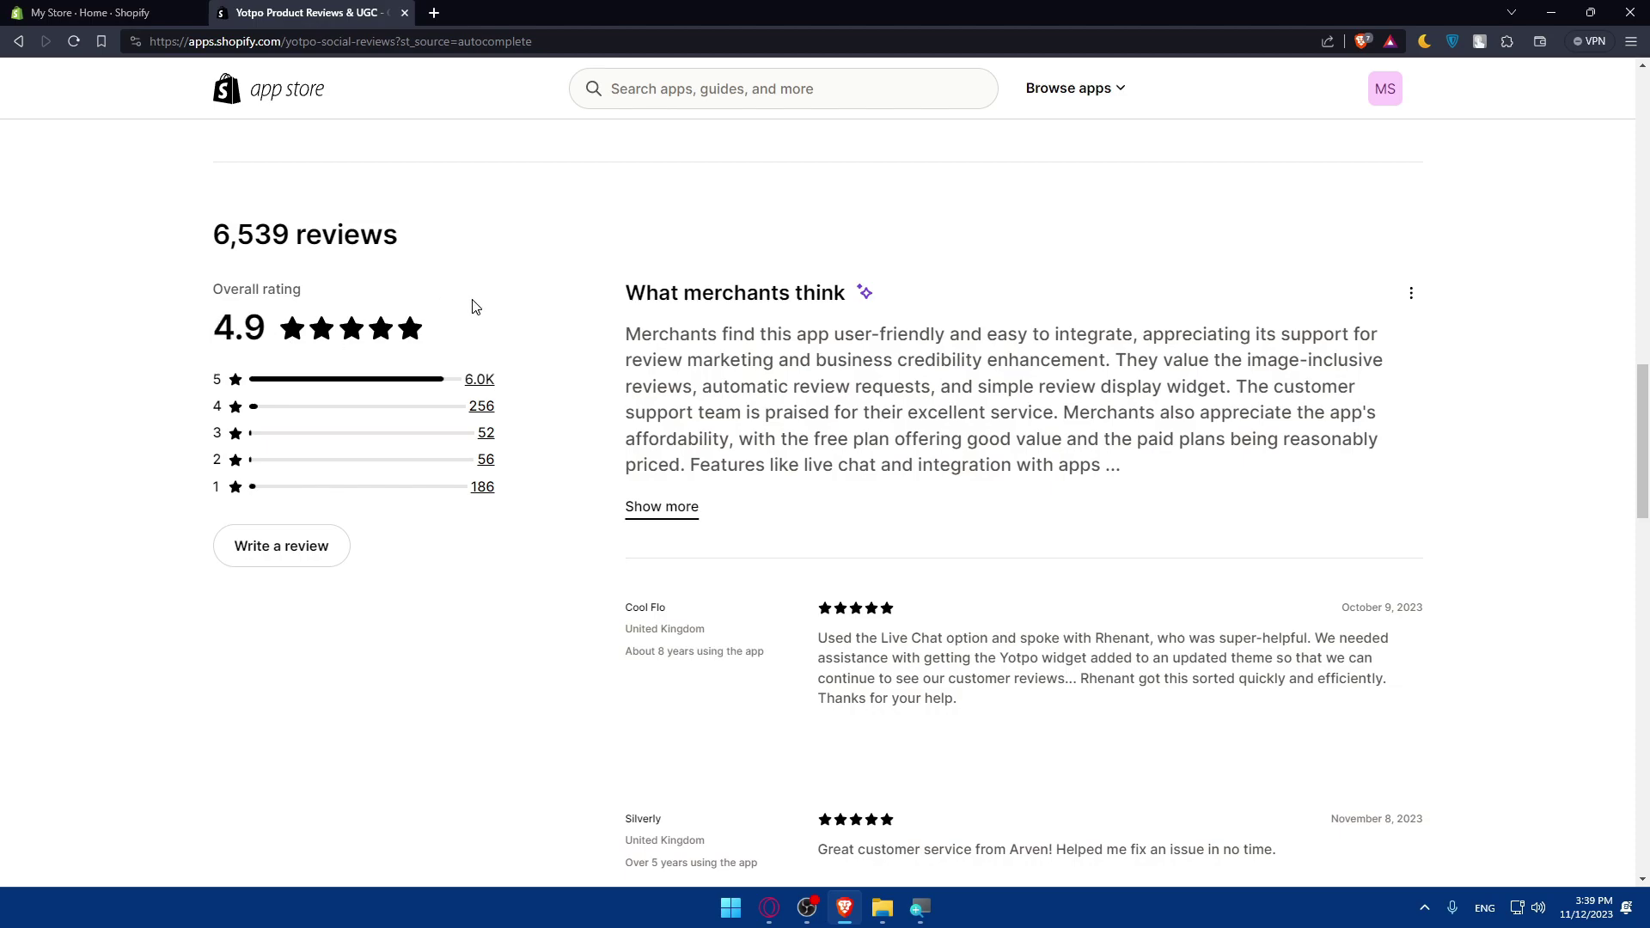
{"action": "scroll", "coordinate": [732, 488], "scroll_direction": "down", "scroll_amount": 7}
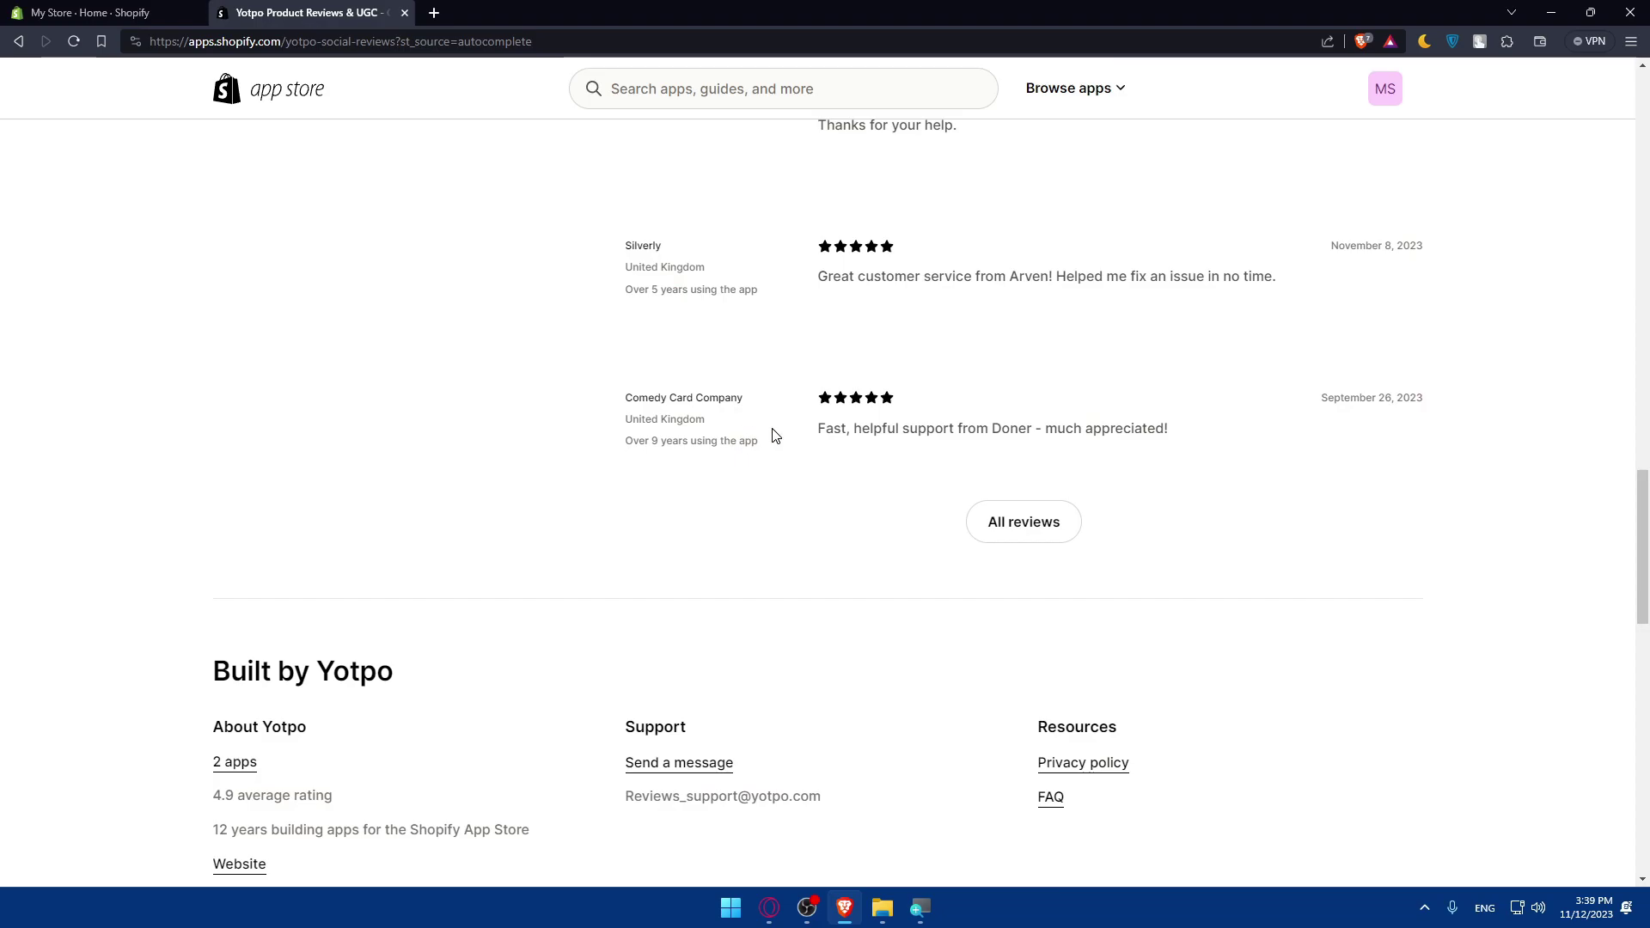
{"action": "scroll", "coordinate": [1115, 336], "scroll_direction": "up", "scroll_amount": 3}
{"action": "left_click", "coordinate": [1005, 810]}
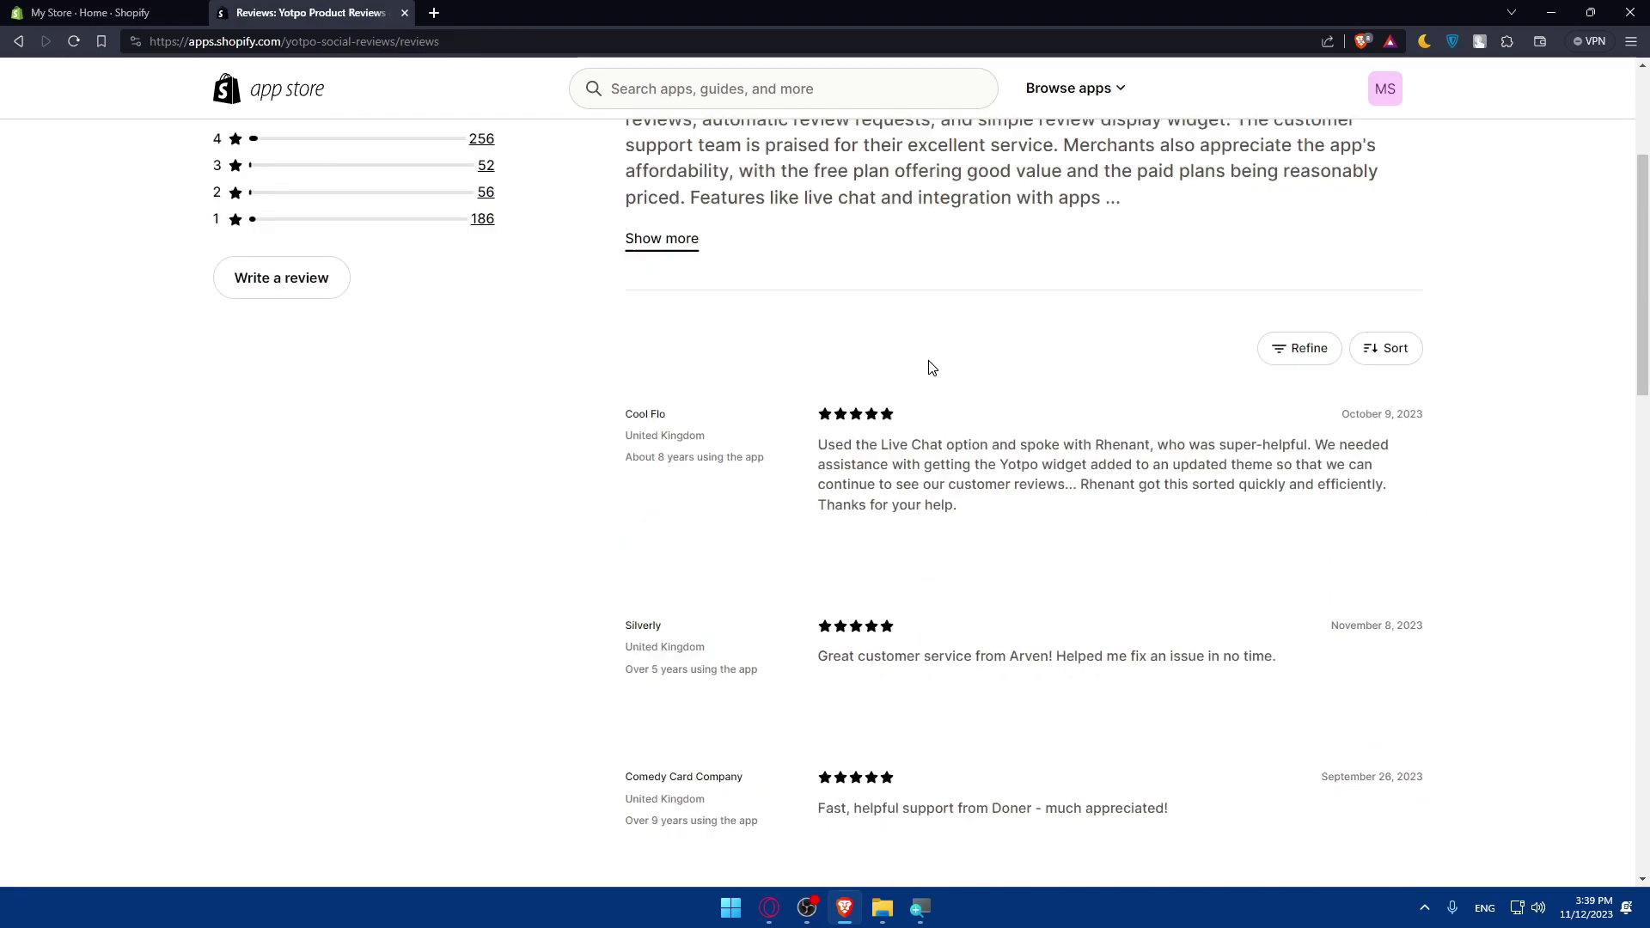
{"action": "key", "text": "alt+Left"}
{"action": "scroll", "coordinate": [682, 379], "scroll_direction": "up", "scroll_amount": 10}
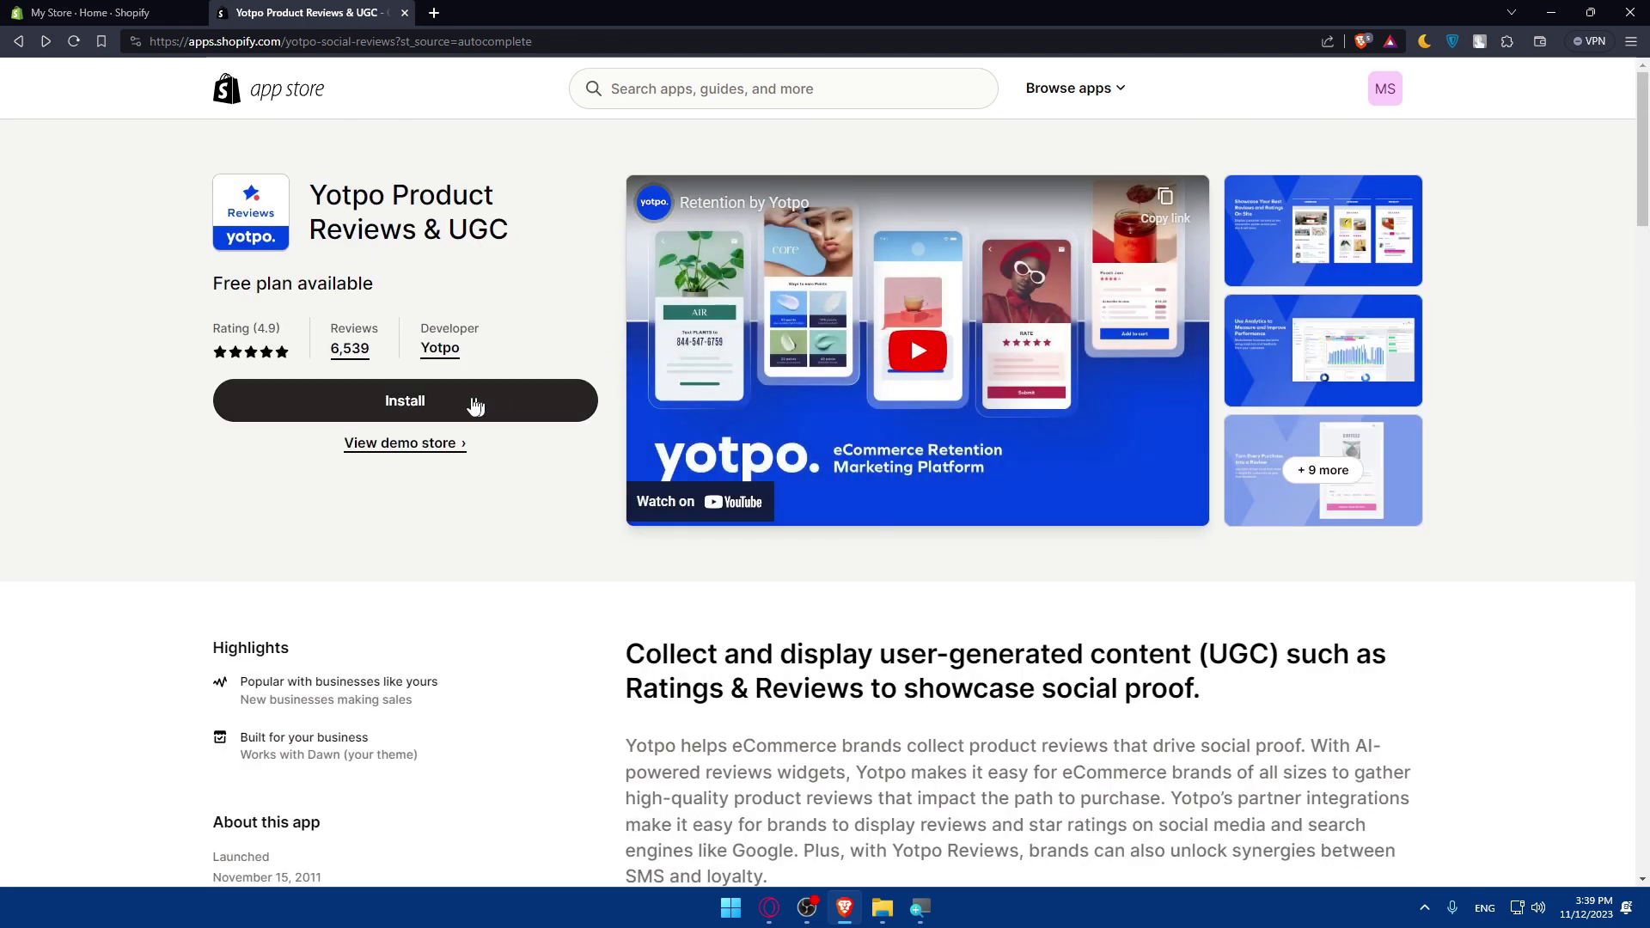
{"action": "left_click", "coordinate": [412, 402]}
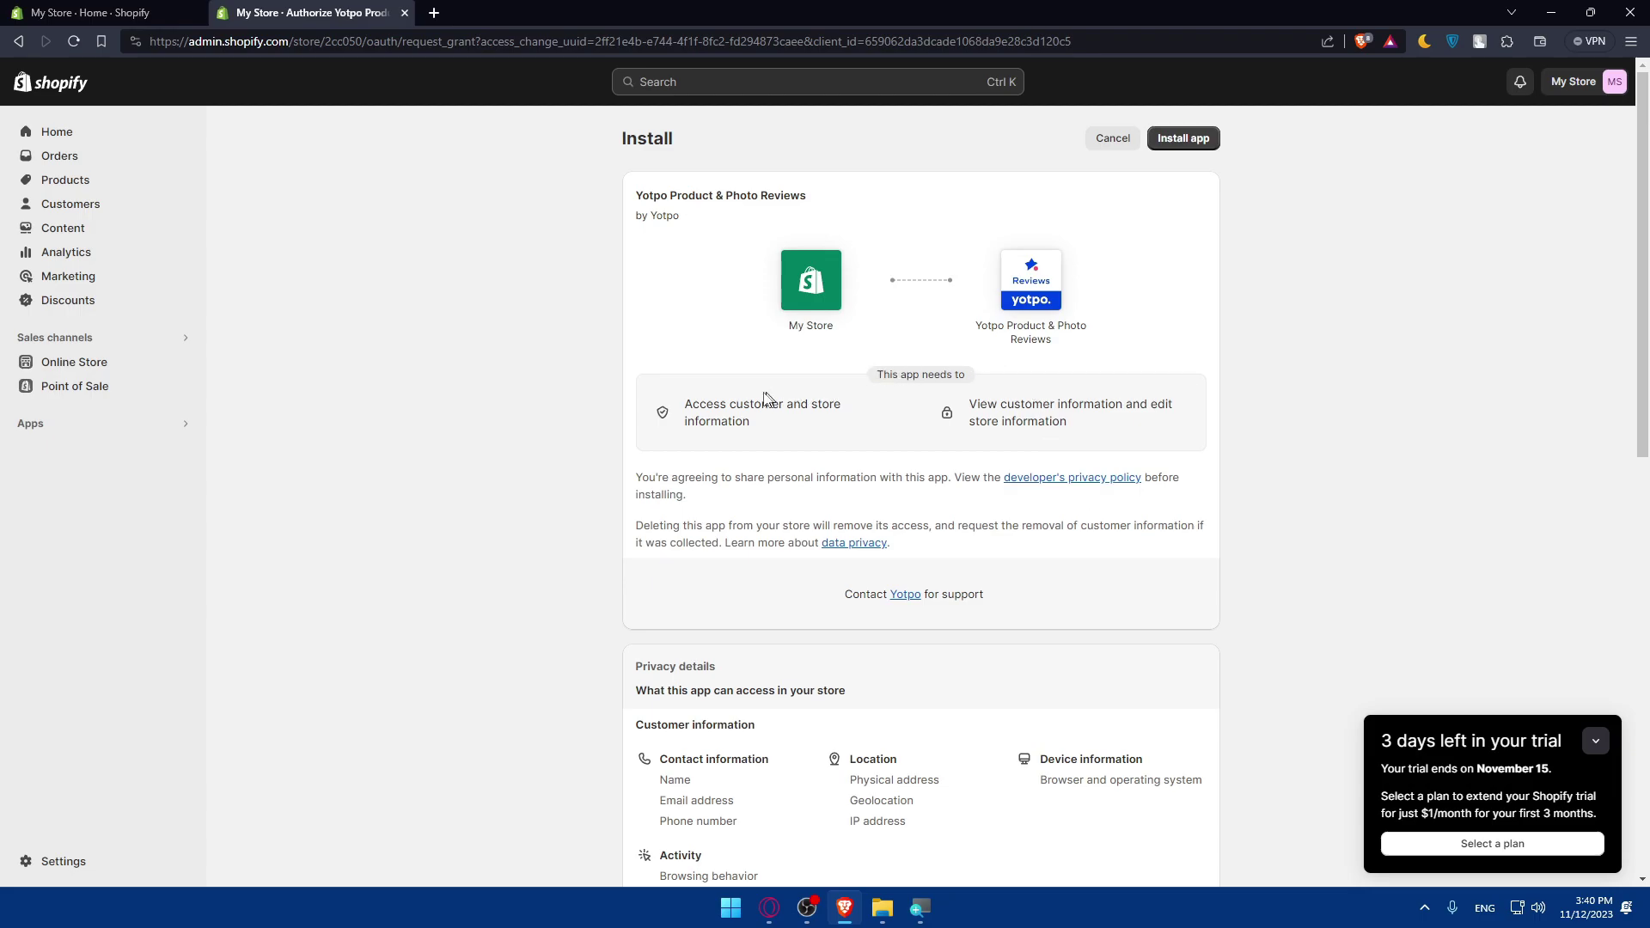
{"action": "left_click_drag", "start_coordinate": [676, 408], "coordinate": [792, 430]}
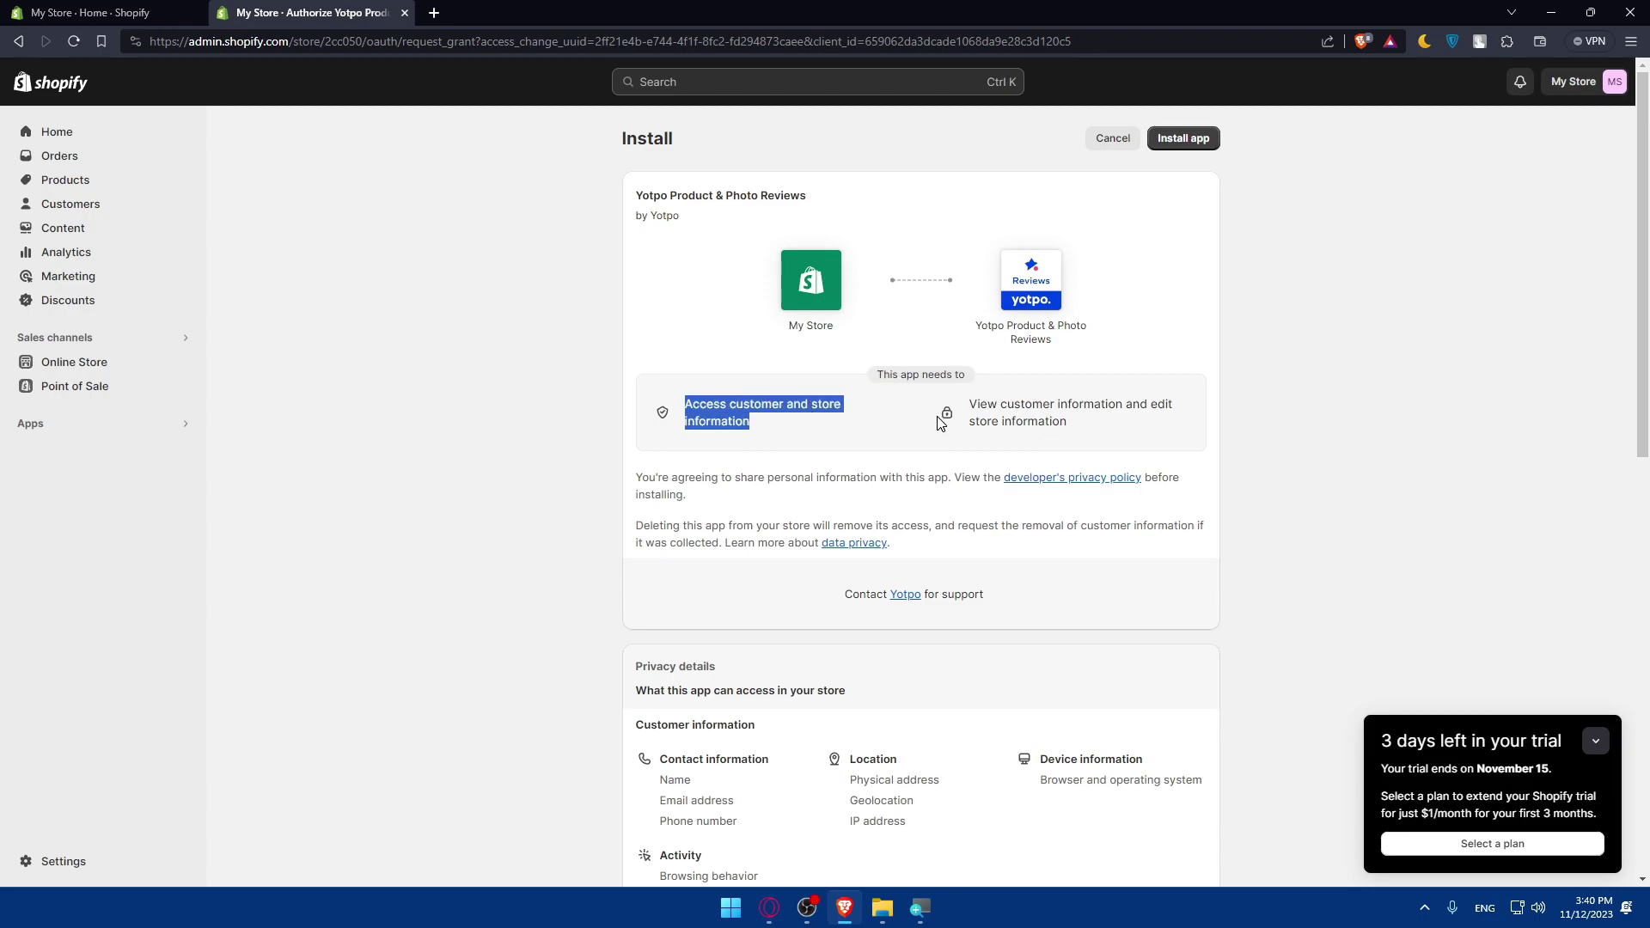
{"action": "left_click_drag", "start_coordinate": [956, 404], "coordinate": [1136, 424]}
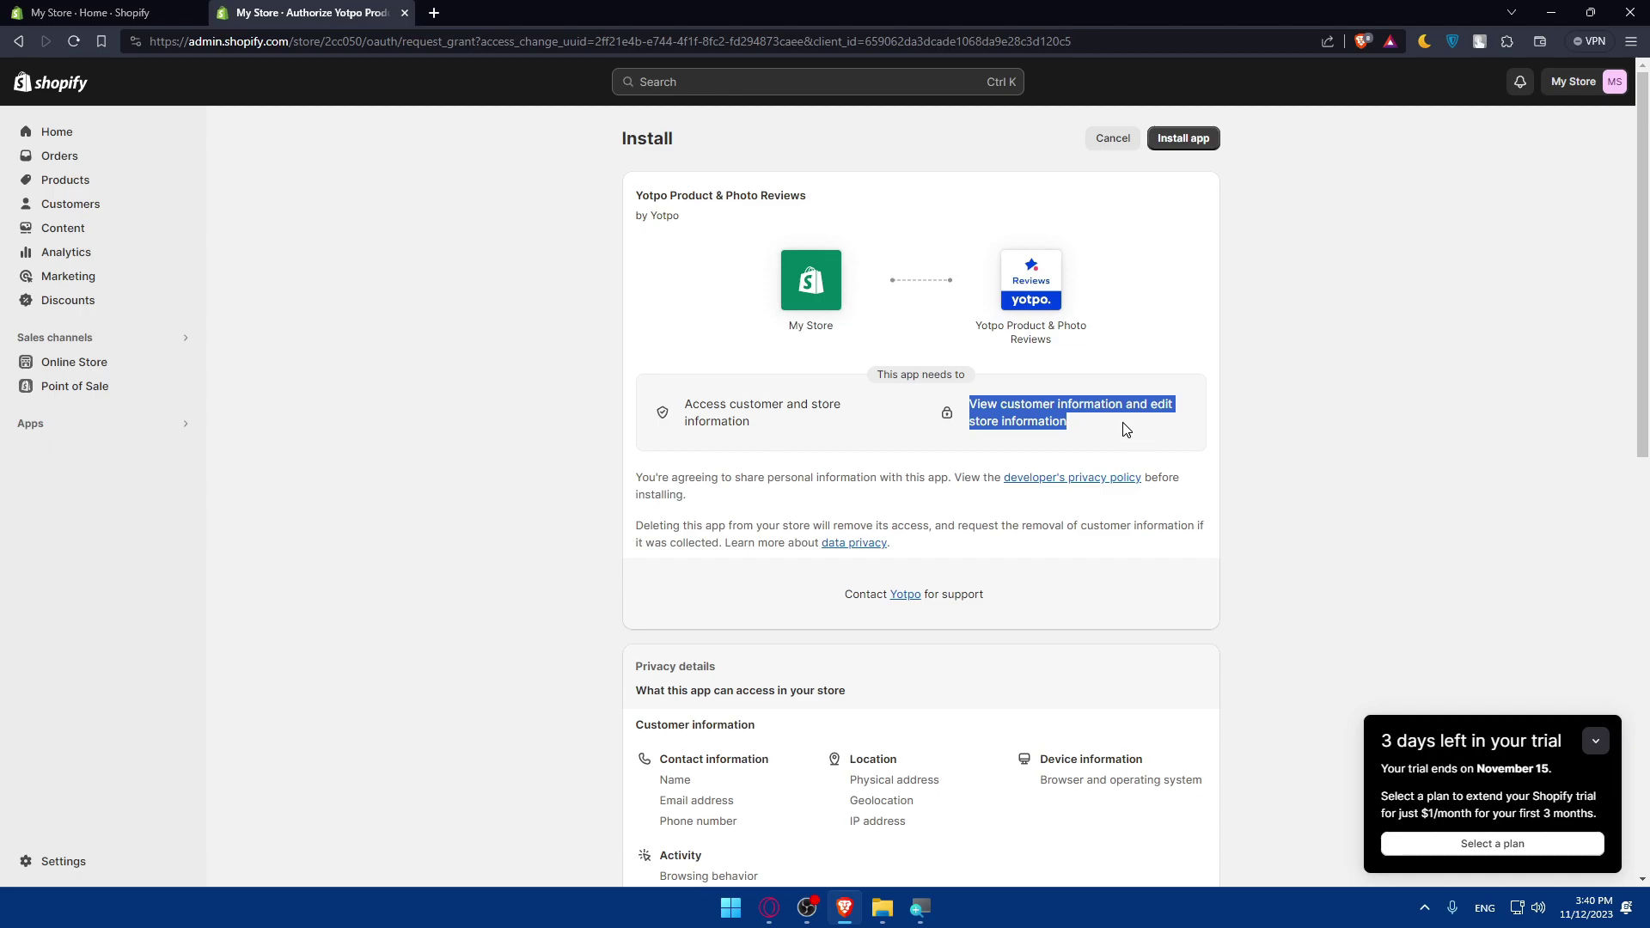
{"action": "left_click", "coordinate": [1071, 481]}
{"action": "left_click", "coordinate": [867, 552]}
{"action": "left_click", "coordinate": [441, 11]}
{"action": "scroll", "coordinate": [849, 325], "scroll_direction": "down", "scroll_amount": 20}
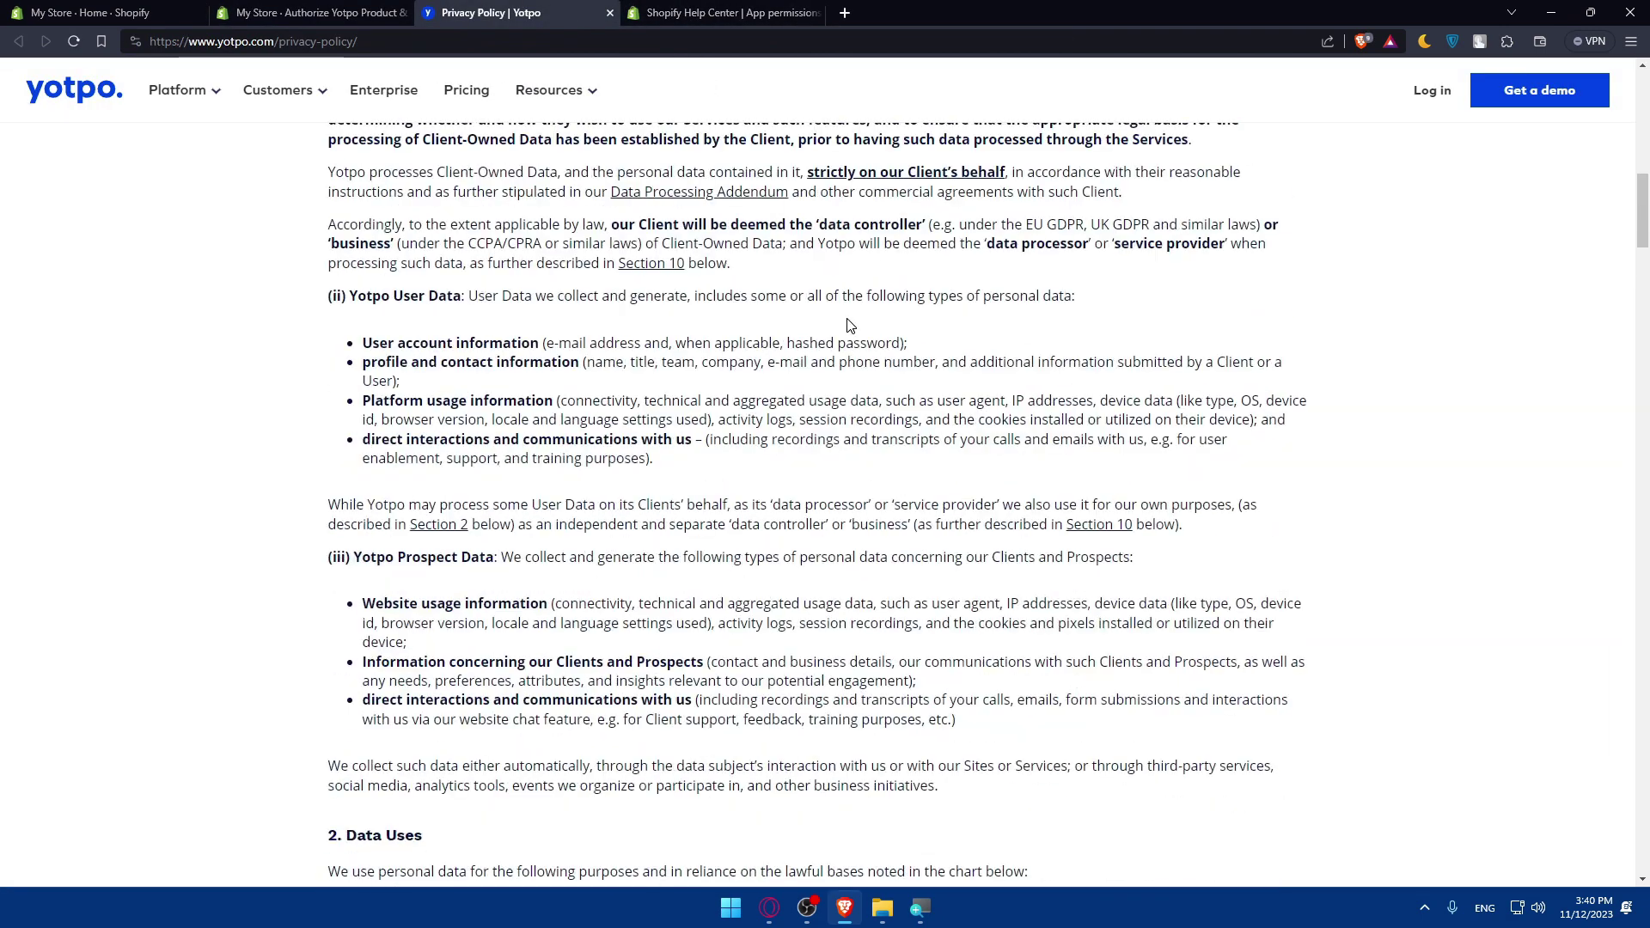
{"action": "scroll", "coordinate": [849, 325], "scroll_direction": "down", "scroll_amount": 15}
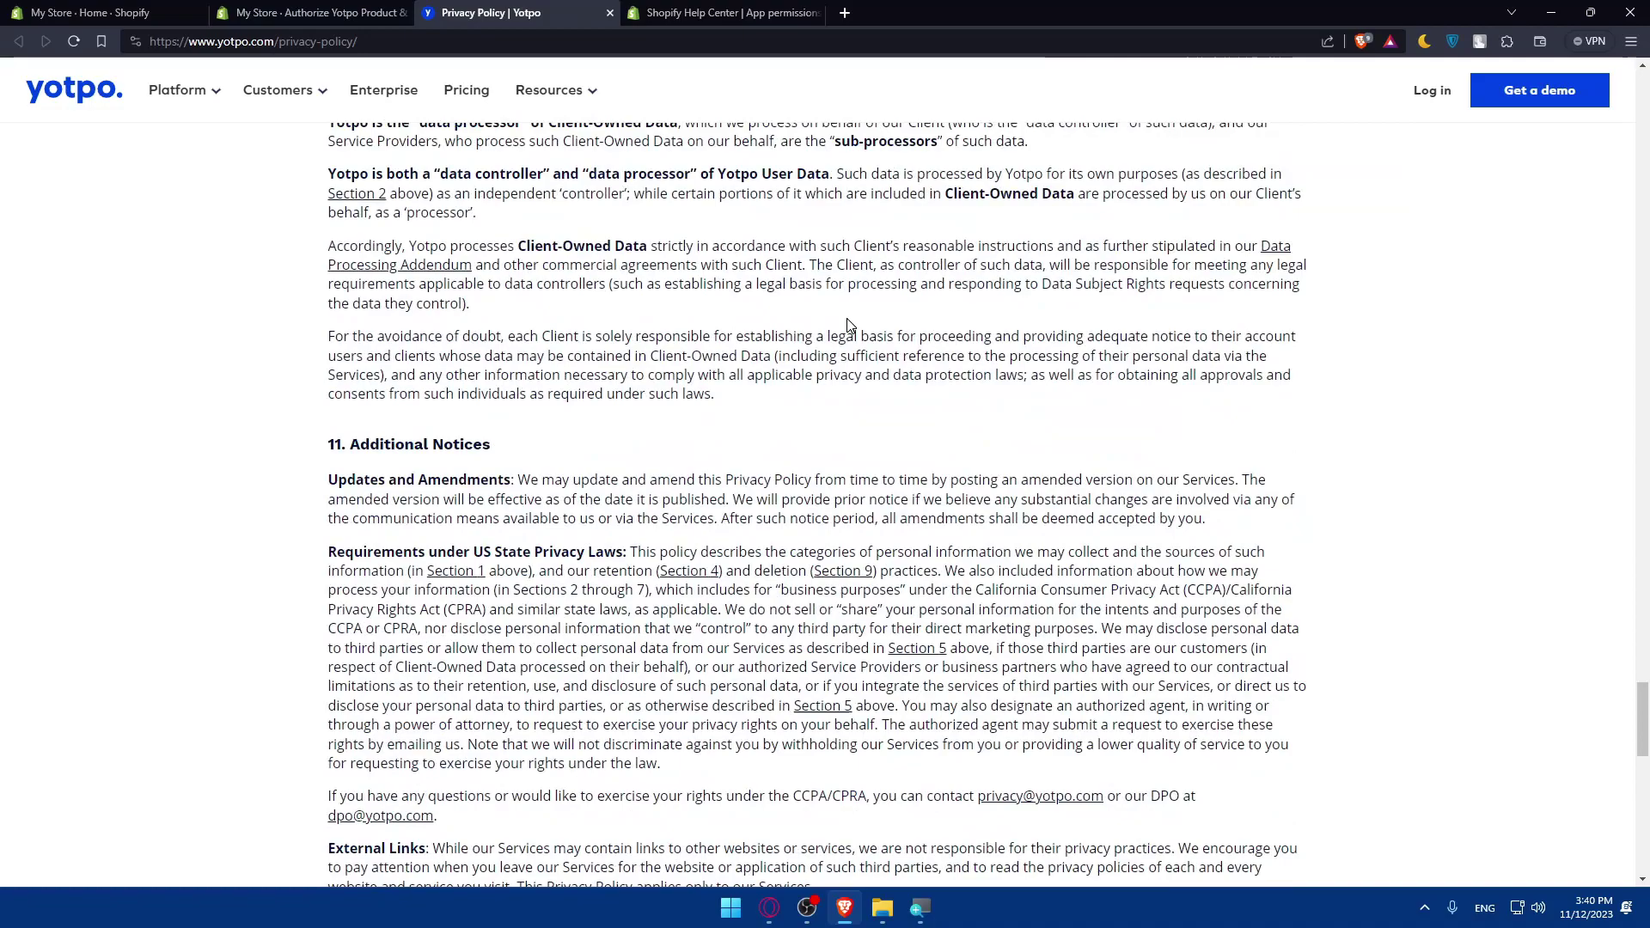
{"action": "key", "text": "ctrl+w"}
{"action": "scroll", "coordinate": [848, 324], "scroll_direction": "down", "scroll_amount": 5}
{"action": "key", "text": "ctrl+w"}
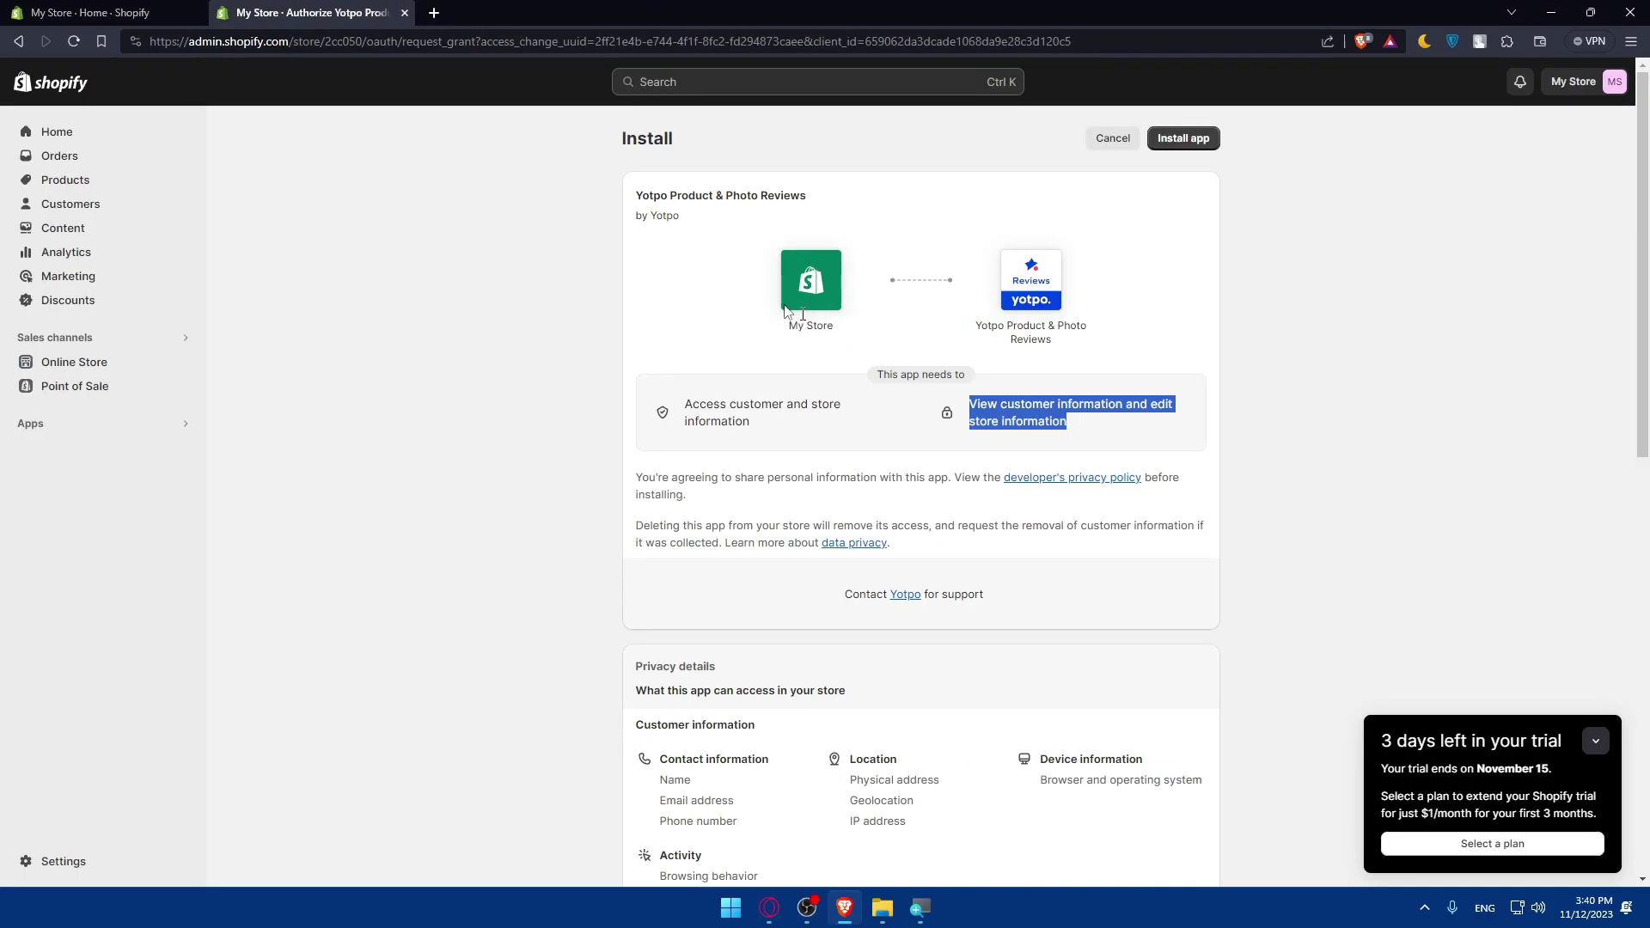
{"action": "left_click", "coordinate": [679, 323]}
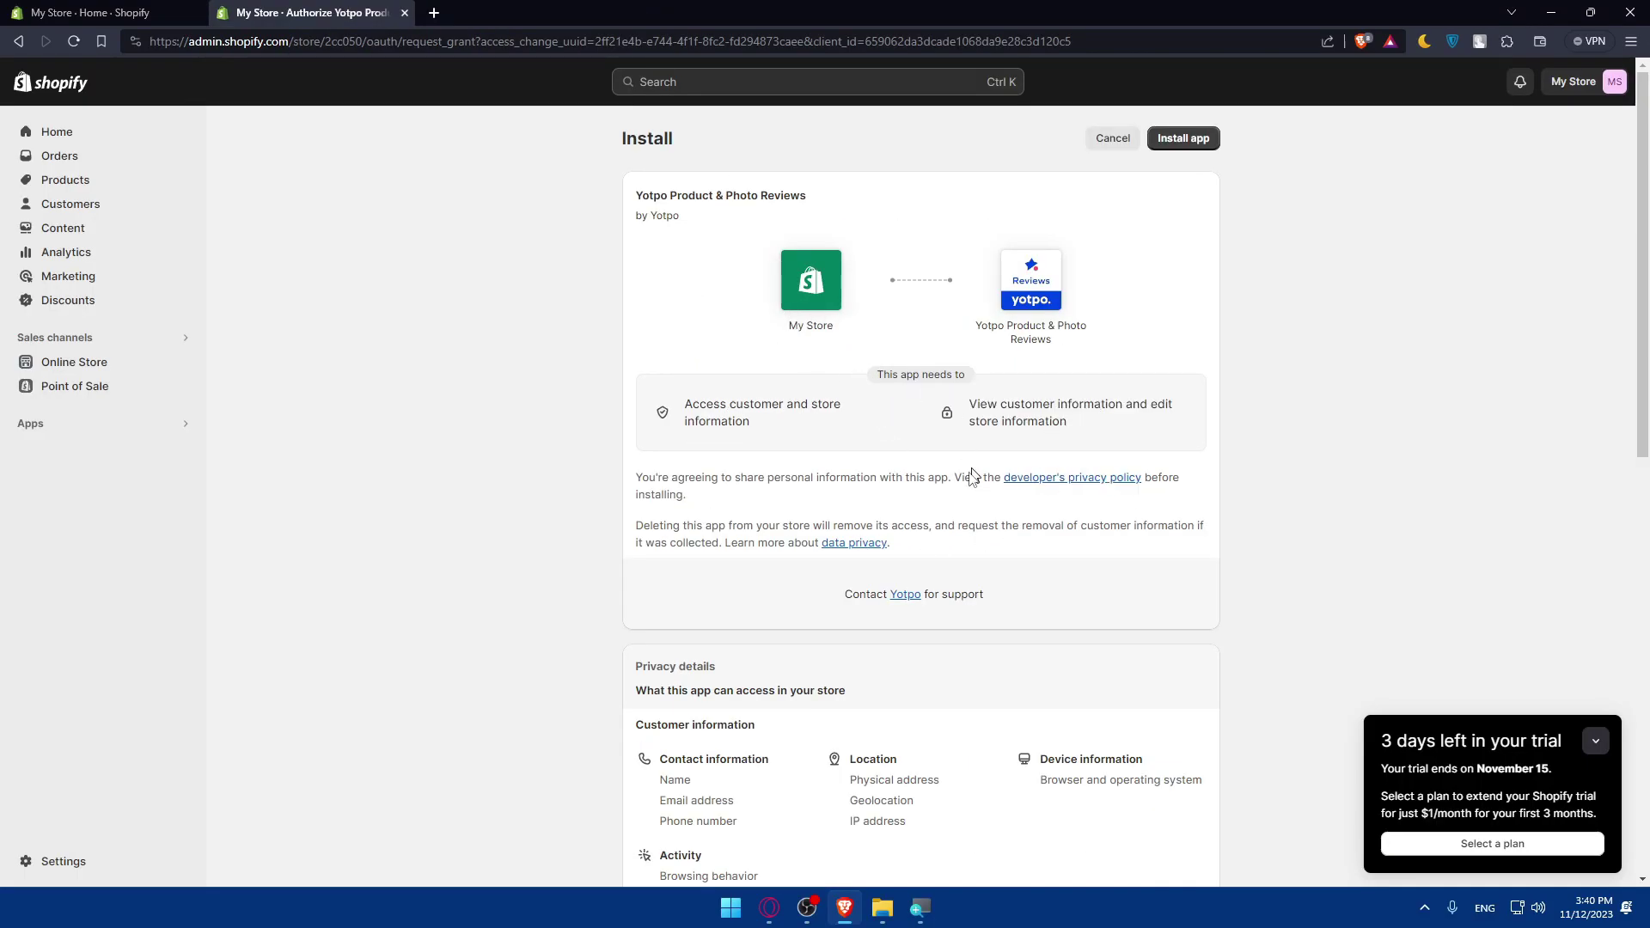
- Install the Yotpo app and enter a password meeting all requirements on the sign-up form
{"action": "left_click", "coordinate": [1204, 142]}
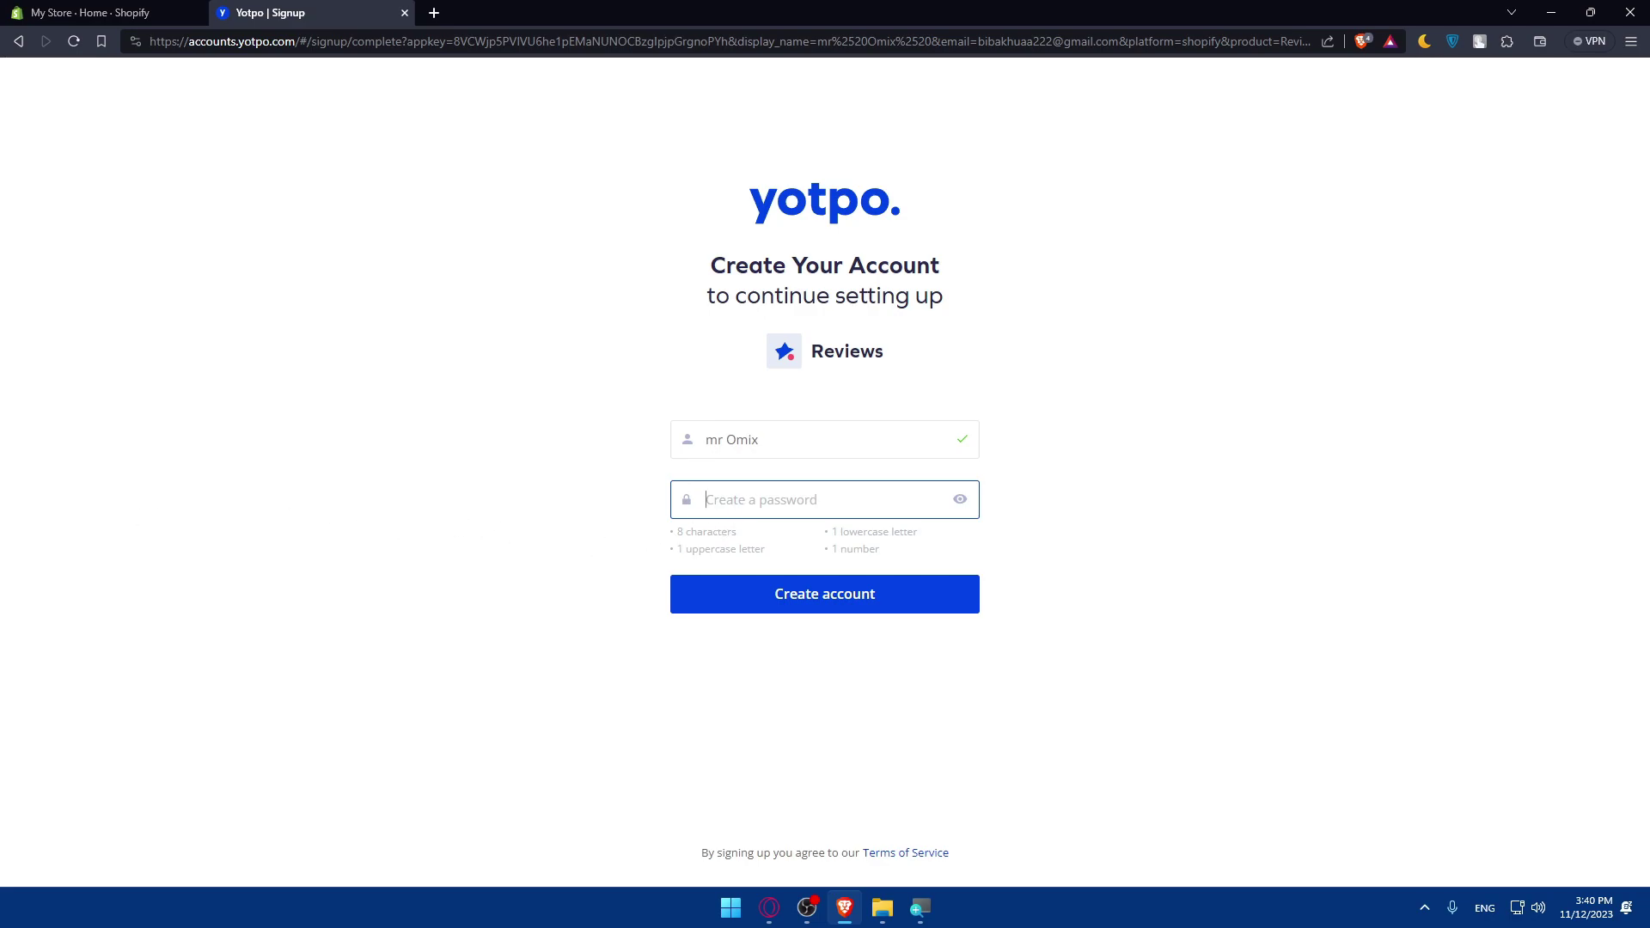
{"action": "left_click", "coordinate": [722, 443]}
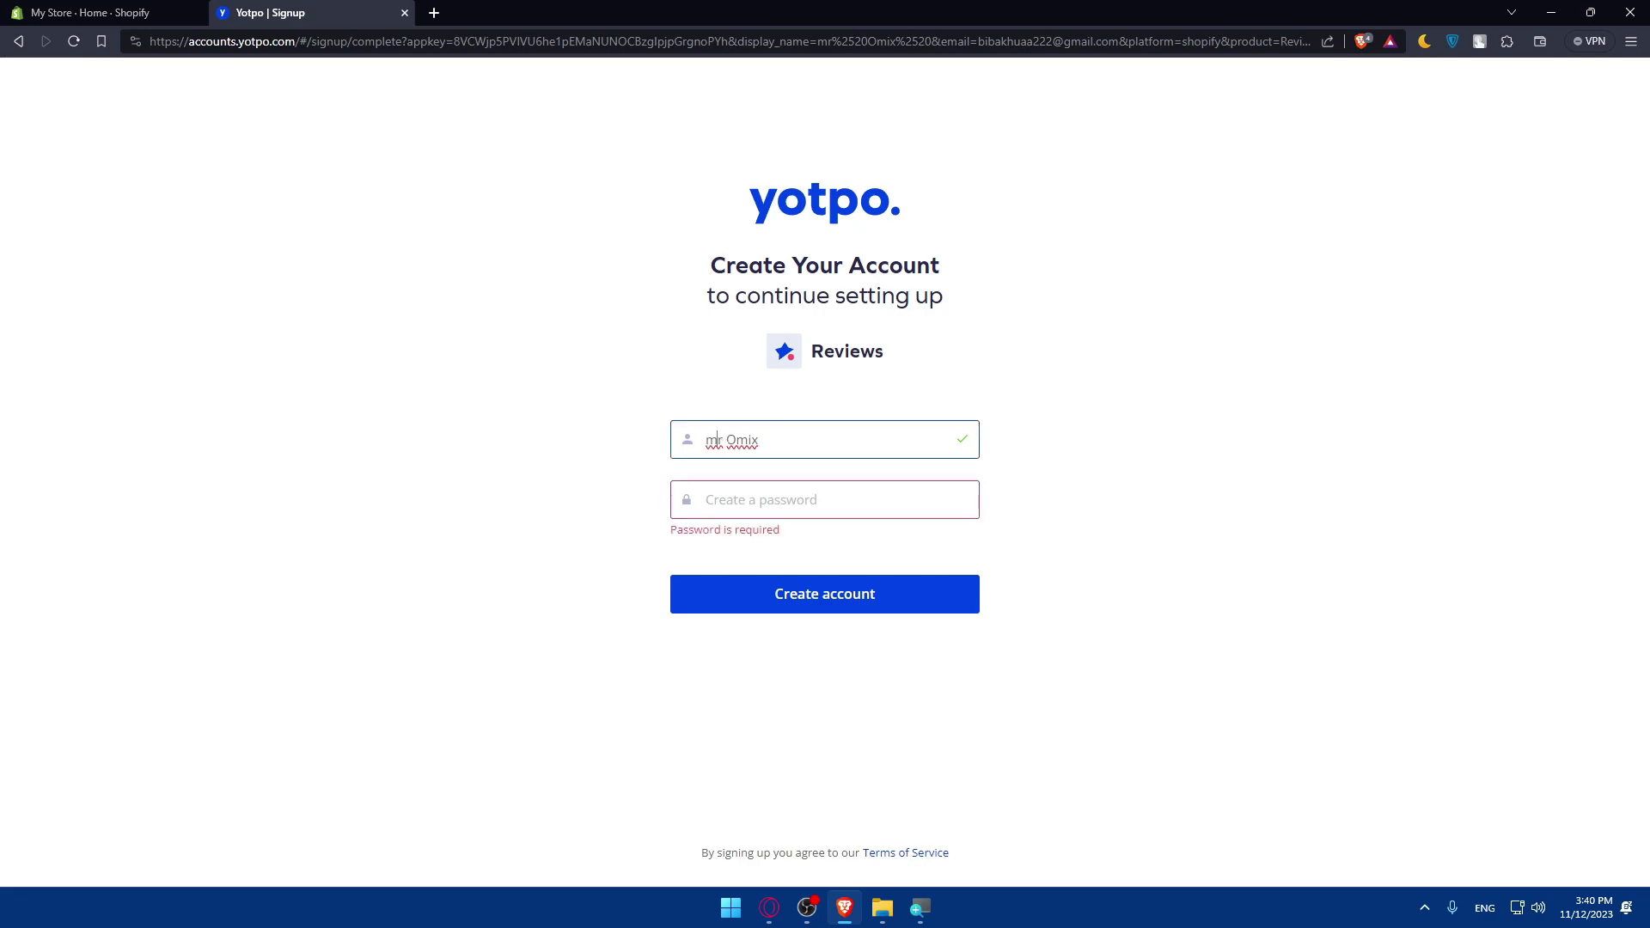
{"action": "left_click", "coordinate": [737, 497]}
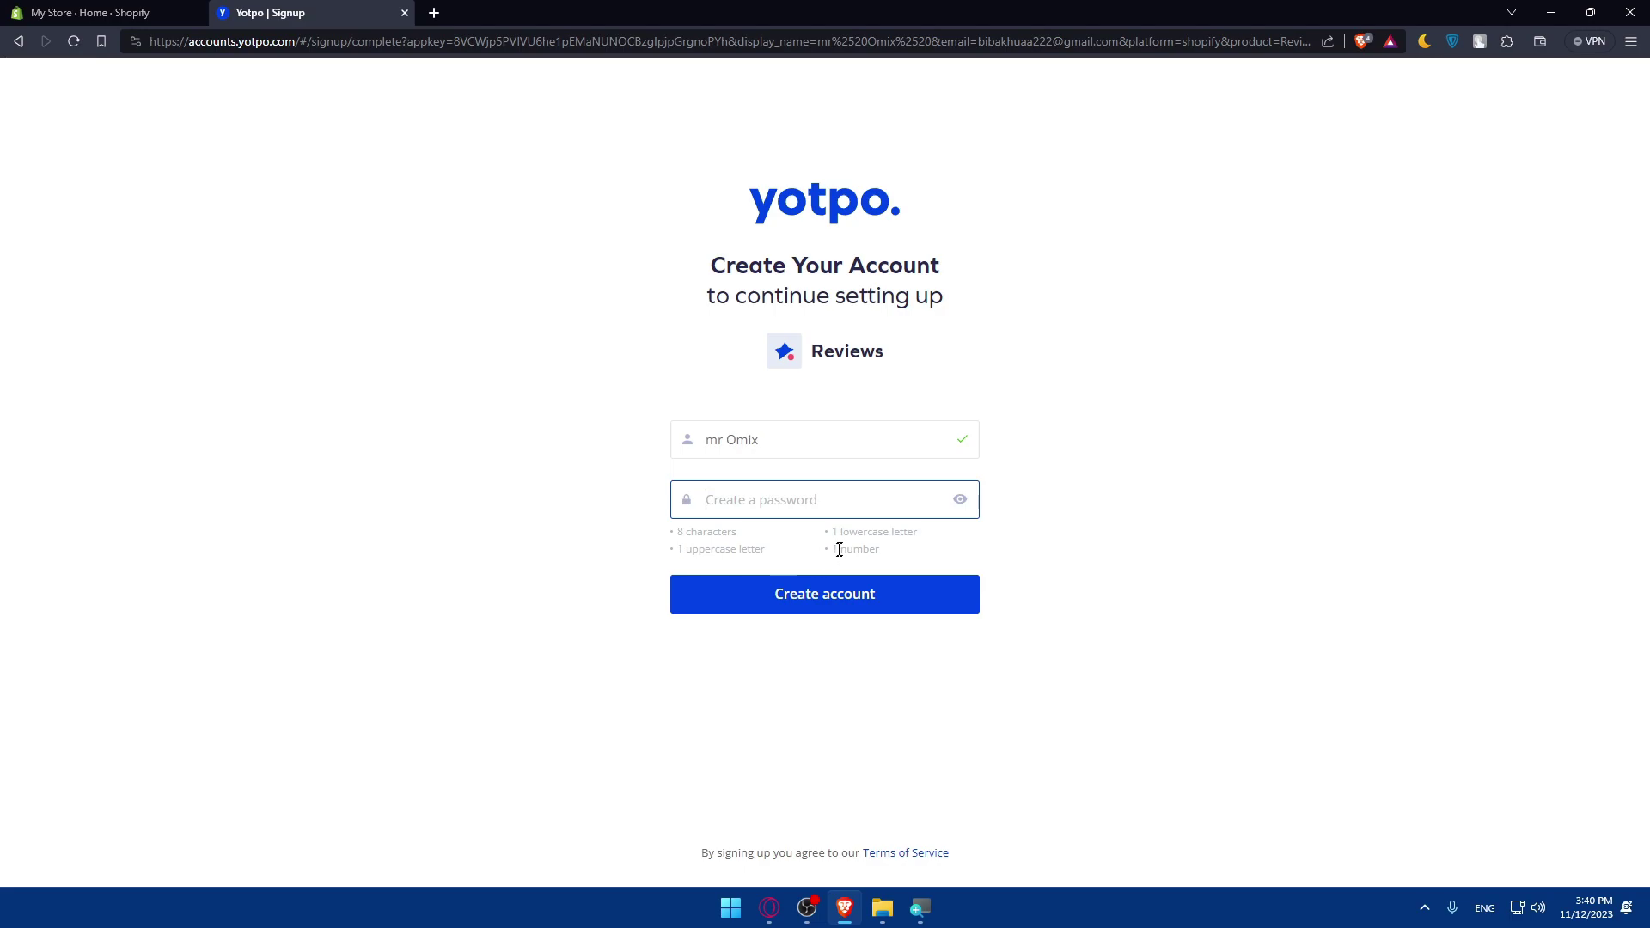
{"action": "type", "text": "12345"}
{"action": "key", "text": "ctrl+a"}
{"action": "key", "text": "BackSpace"}
{"action": "type", "text": "12345678aA"}
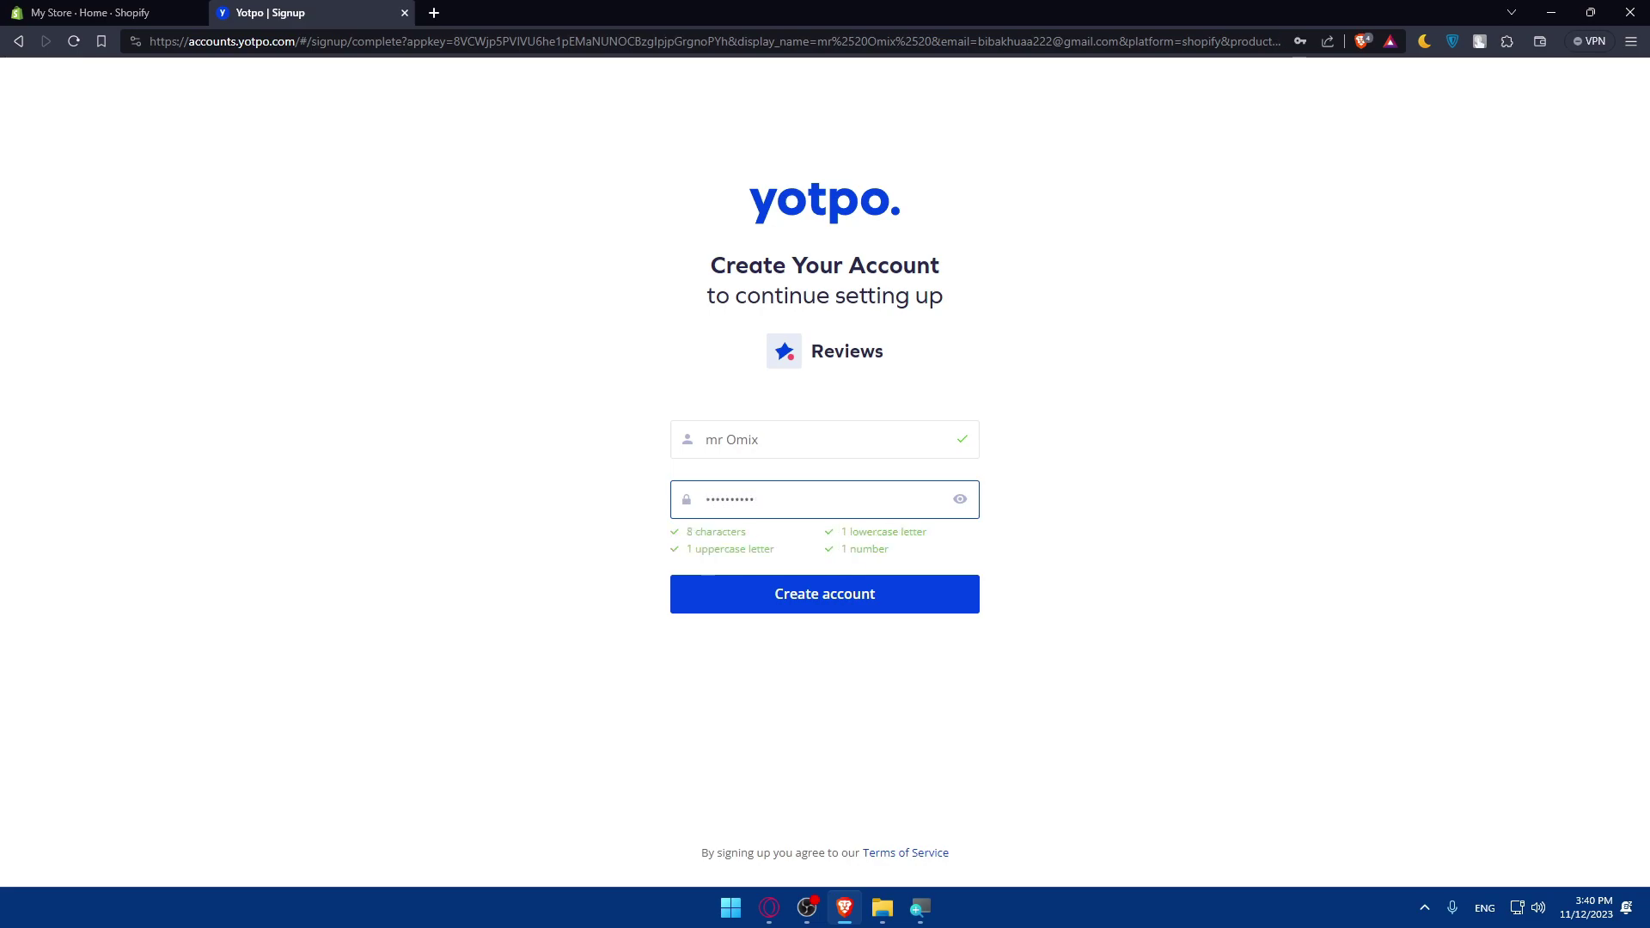
- Create the Yotpo account and save the new password in Brave
{"action": "left_click", "coordinate": [813, 593]}
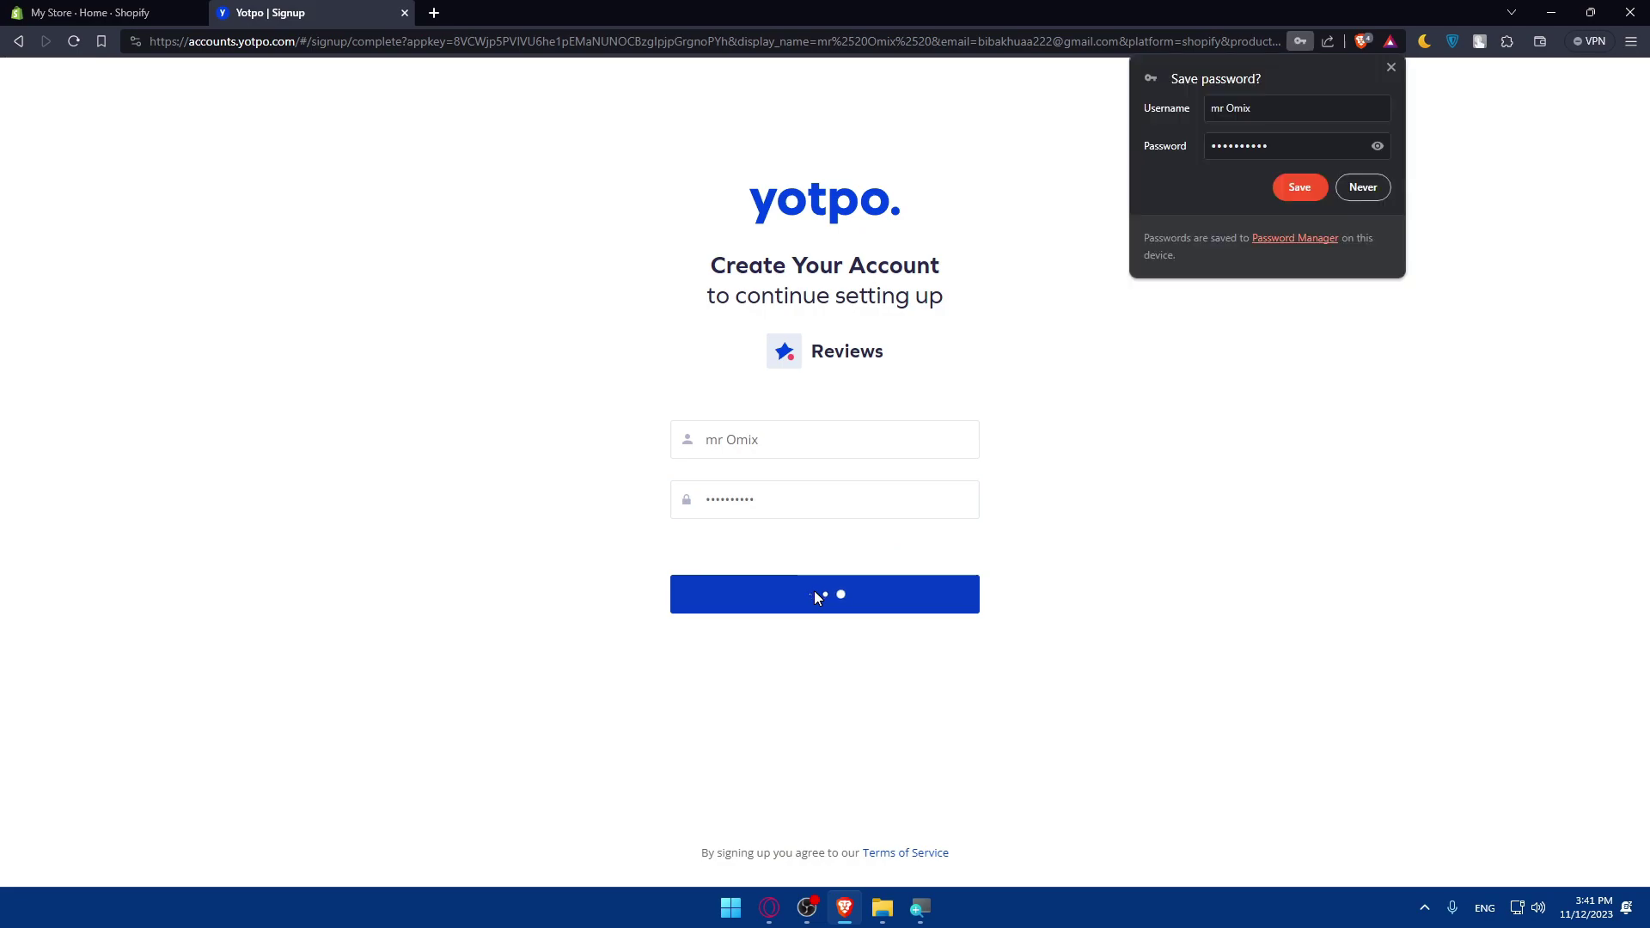
{"action": "left_click", "coordinate": [1298, 197]}
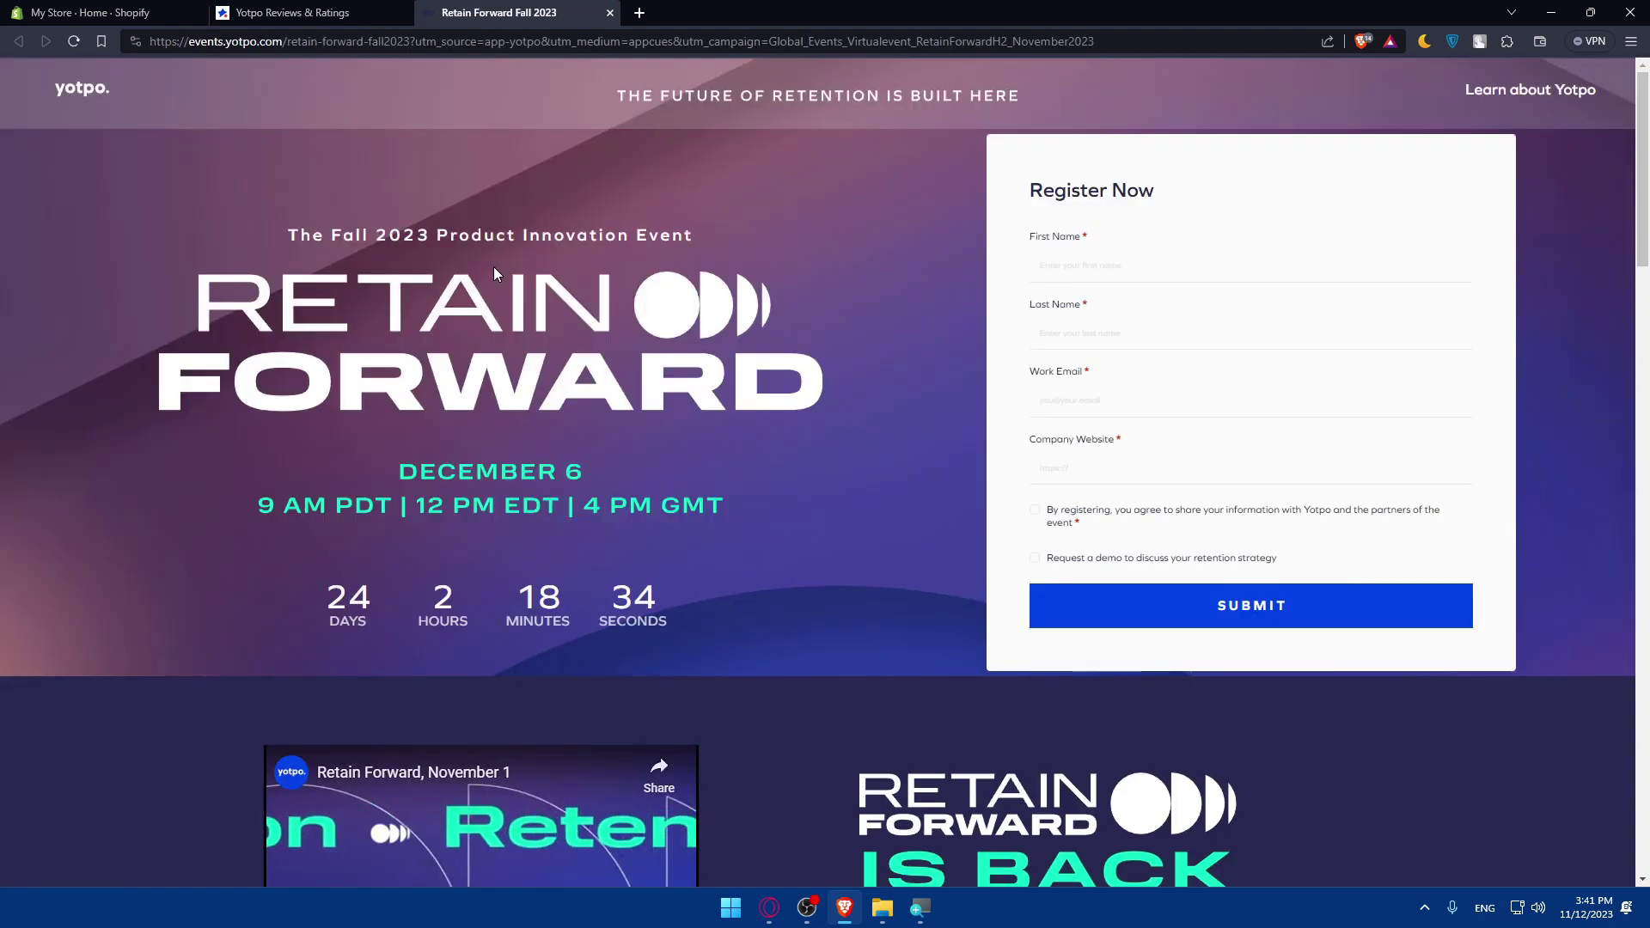
- Return to the Yotpo Reviews & Ratings tab and continue past the failed setup to Yotpo Reviews
{"action": "left_click", "coordinate": [293, 12]}
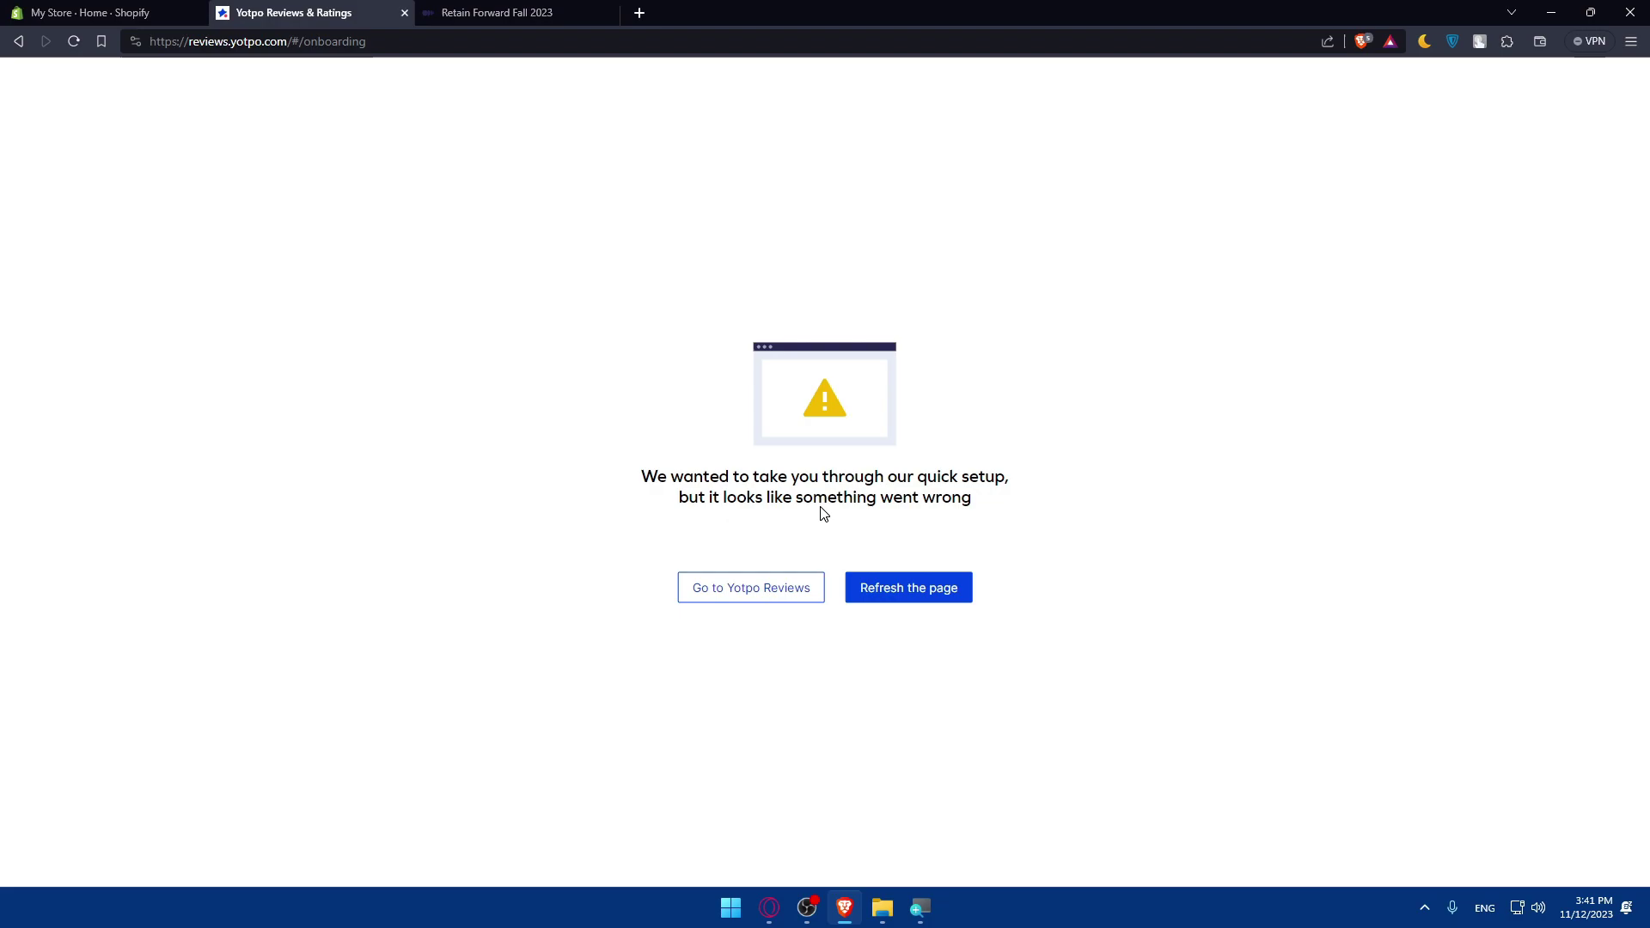
{"action": "left_click", "coordinate": [768, 602]}
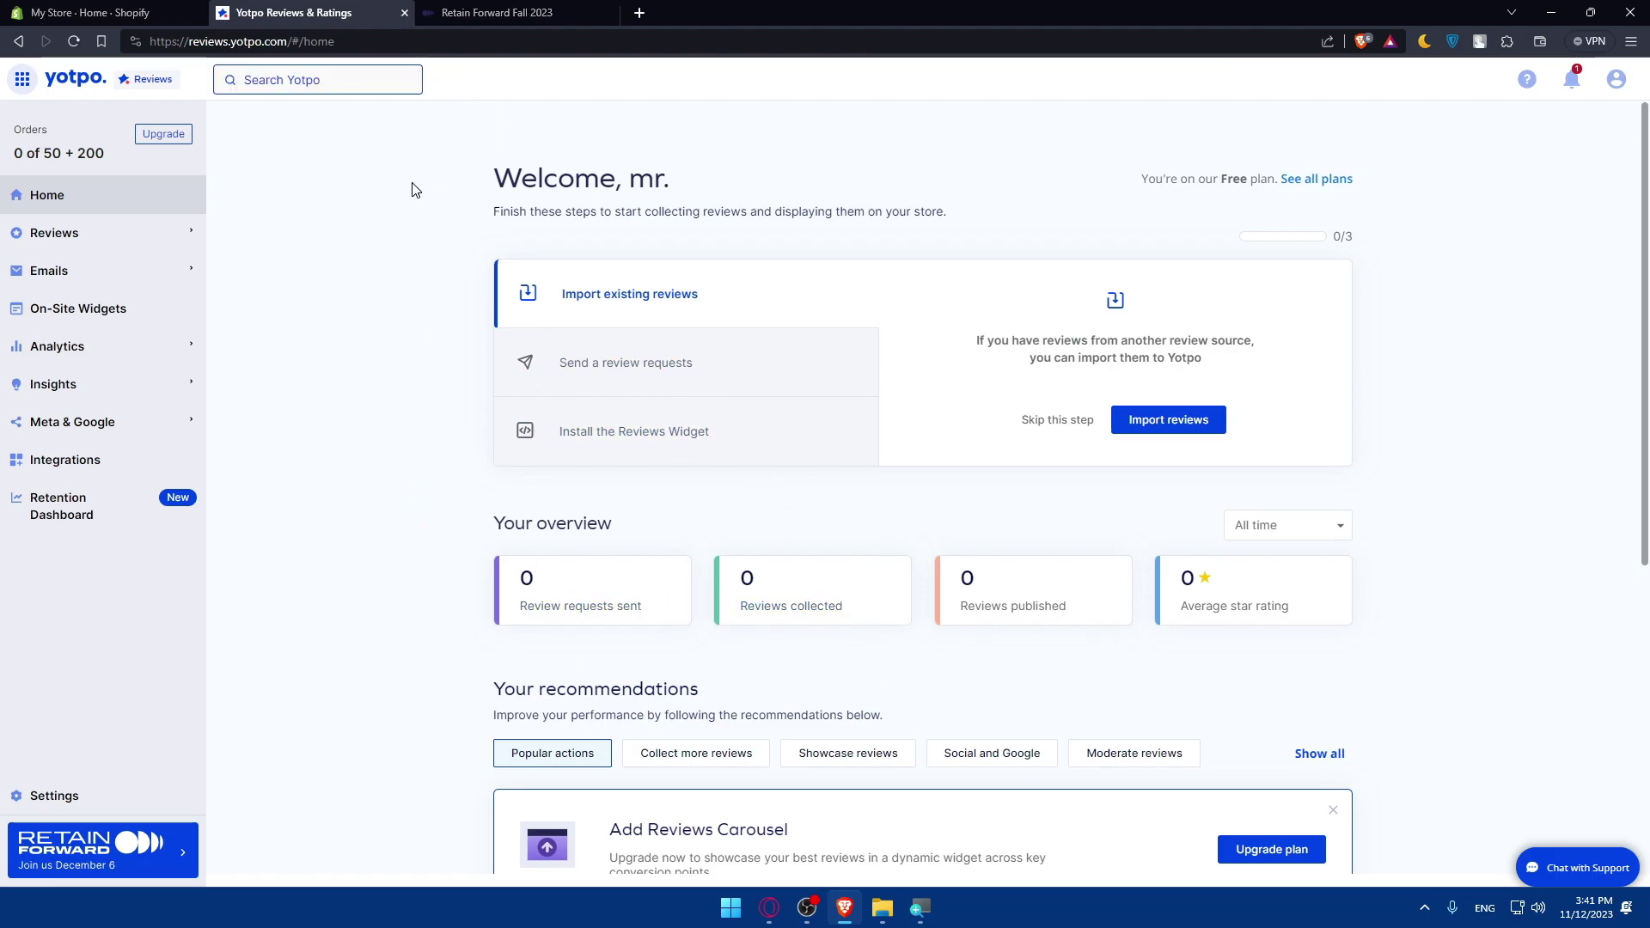
- Close the Retain Forward event tab and scroll down the Yotpo home page
{"action": "left_click", "coordinate": [546, 12]}
{"action": "left_click", "coordinate": [611, 12]}
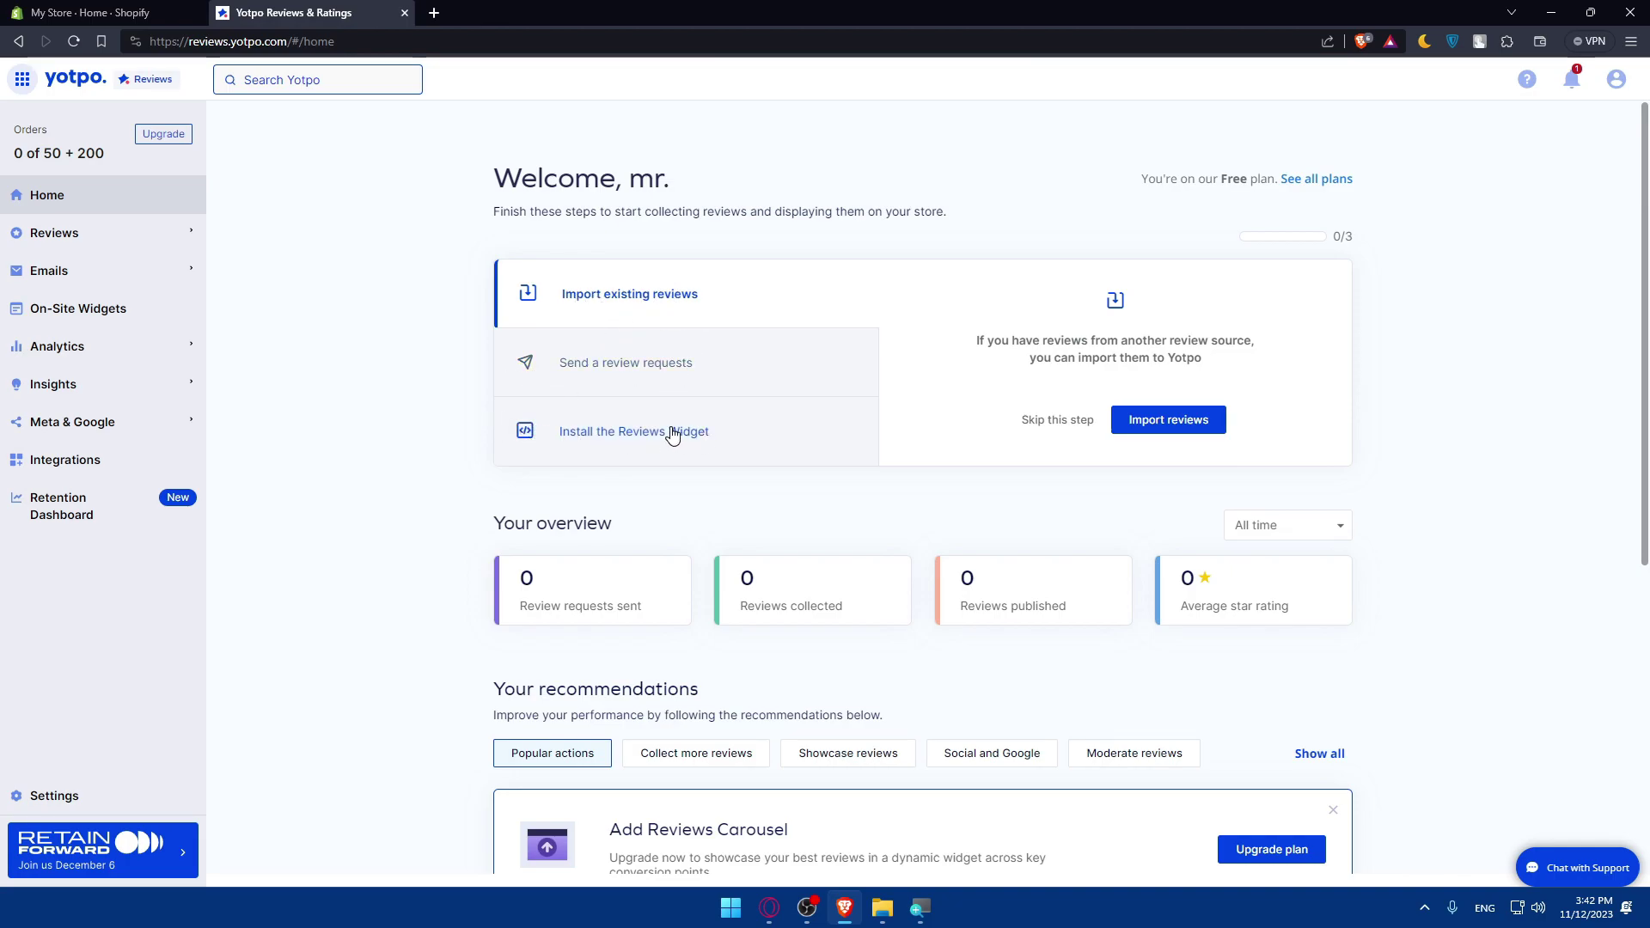
{"action": "scroll", "coordinate": [769, 482], "scroll_direction": "down", "scroll_amount": 5}
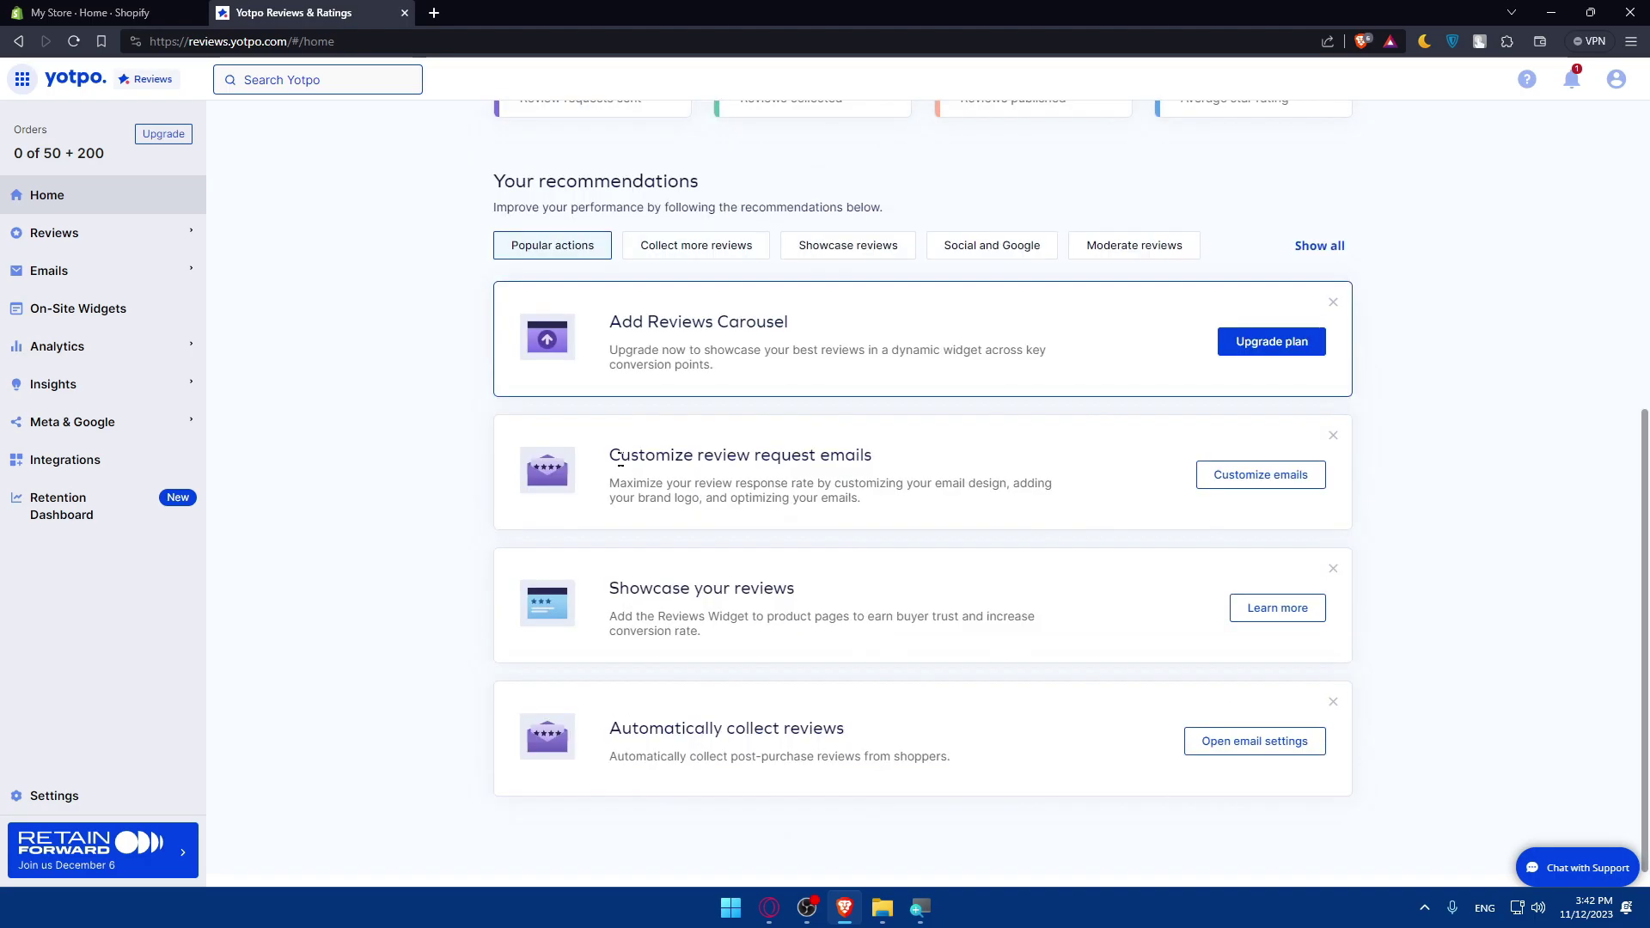
{"action": "left_click", "coordinate": [137, 468]}
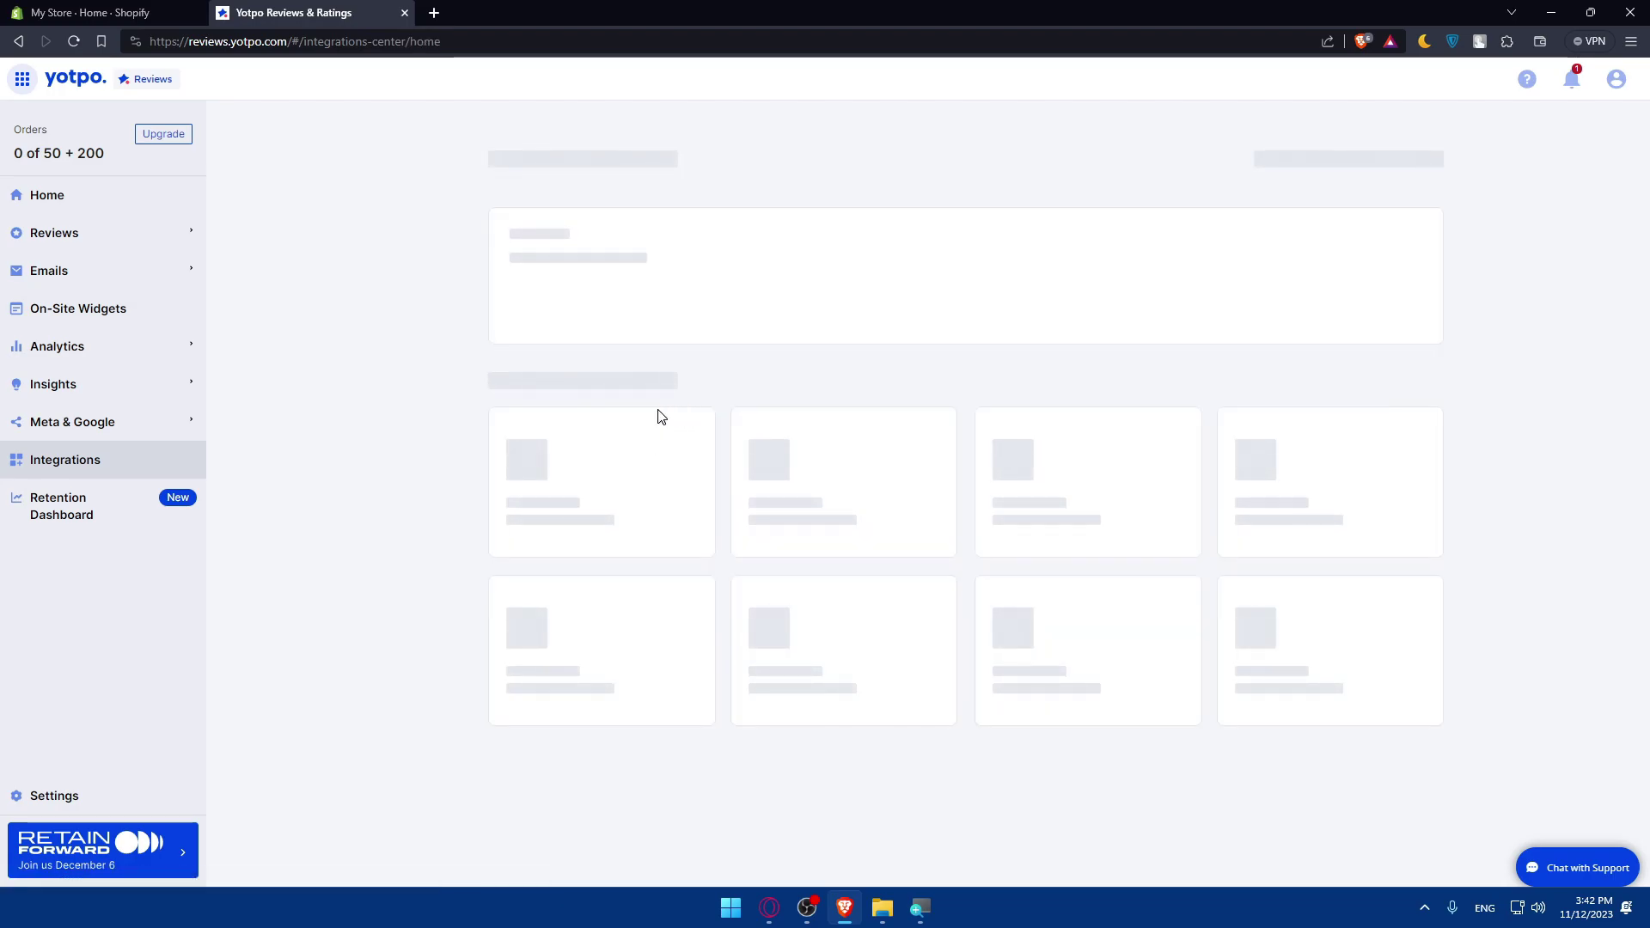
{"action": "scroll", "coordinate": [693, 468], "scroll_direction": "down", "scroll_amount": 3}
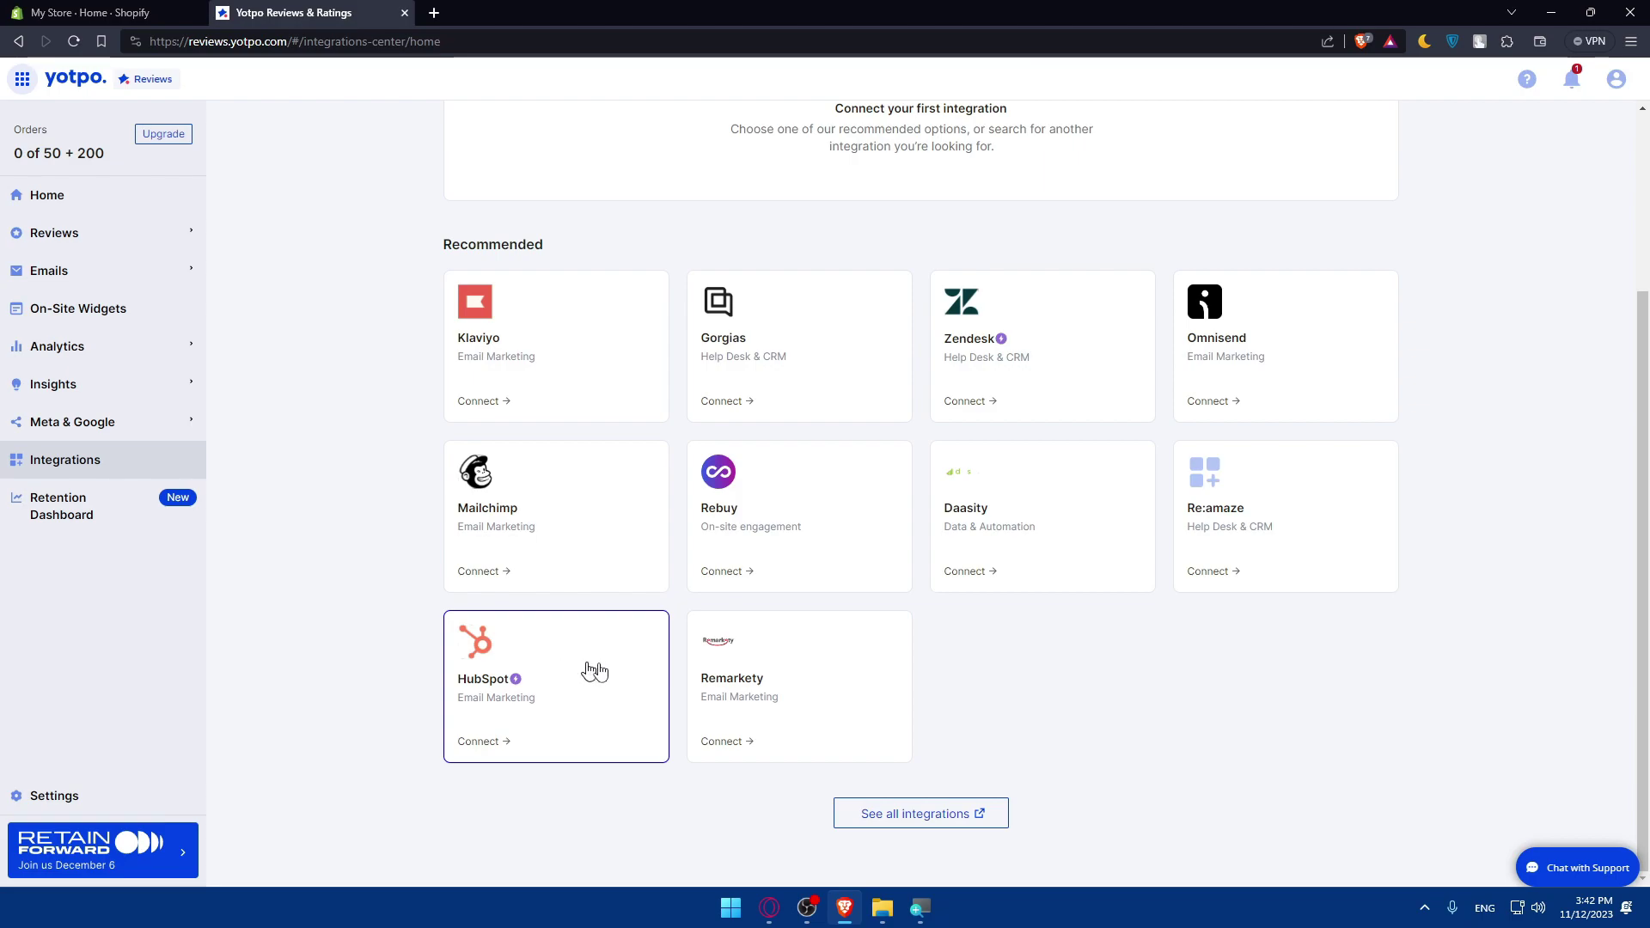
{"action": "left_click", "coordinate": [788, 519]}
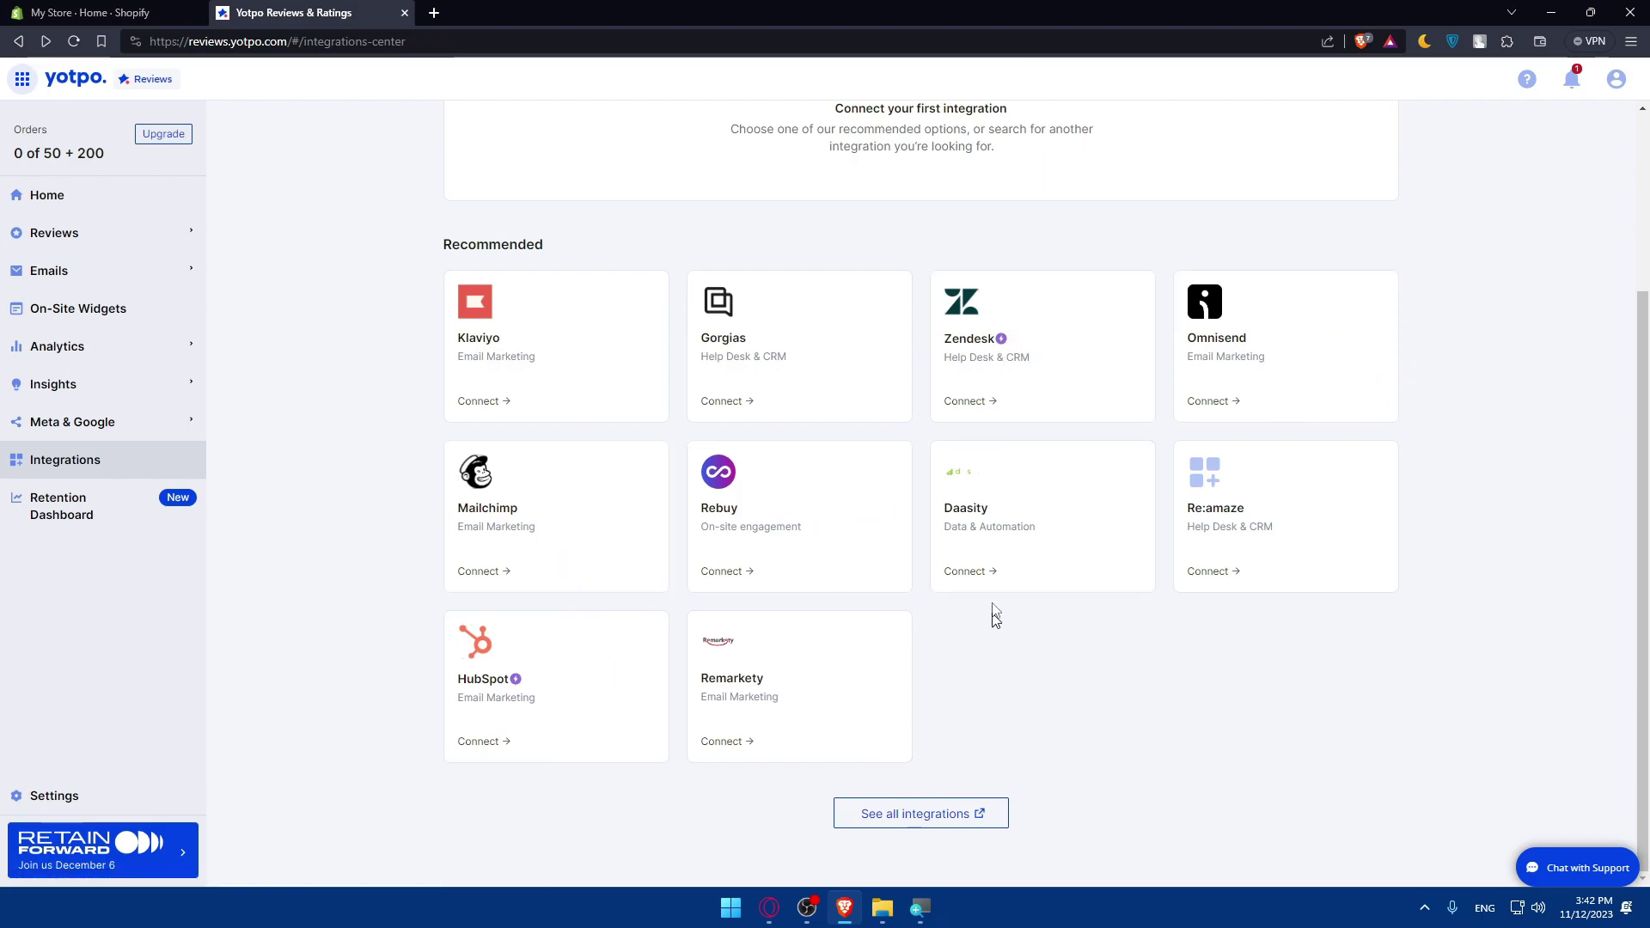
{"action": "left_click", "coordinate": [122, 194]}
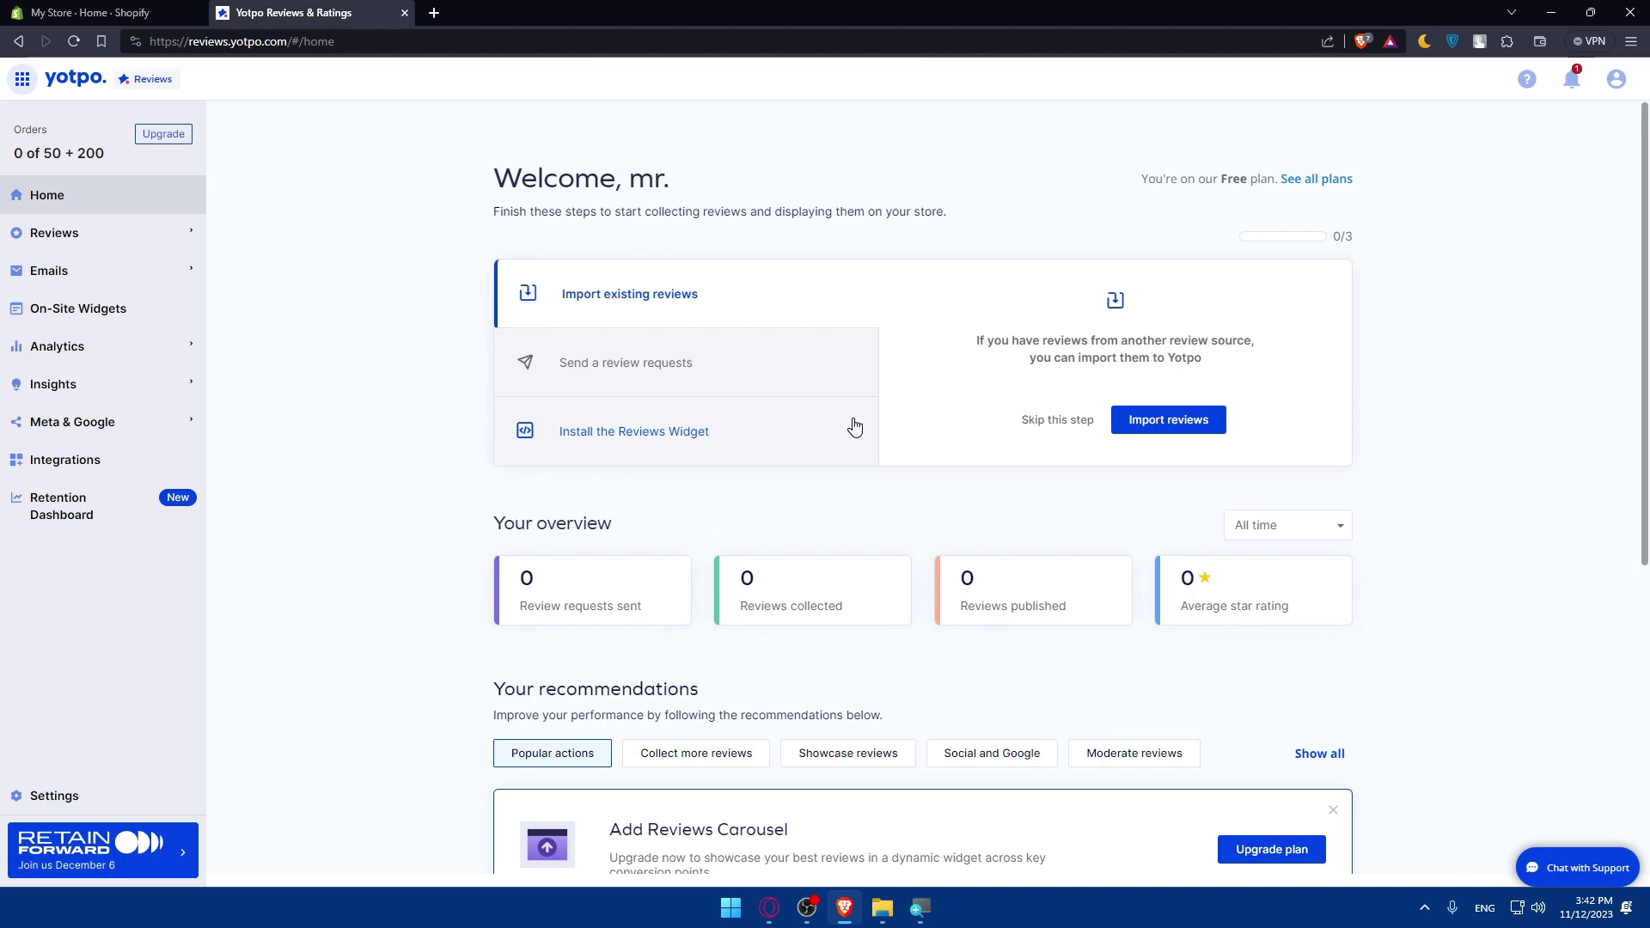
- Return to the My Store Shopify admin tab, reload it, and open then close the Apps list
{"action": "left_click", "coordinate": [95, 12]}
{"action": "left_click", "coordinate": [243, 319]}
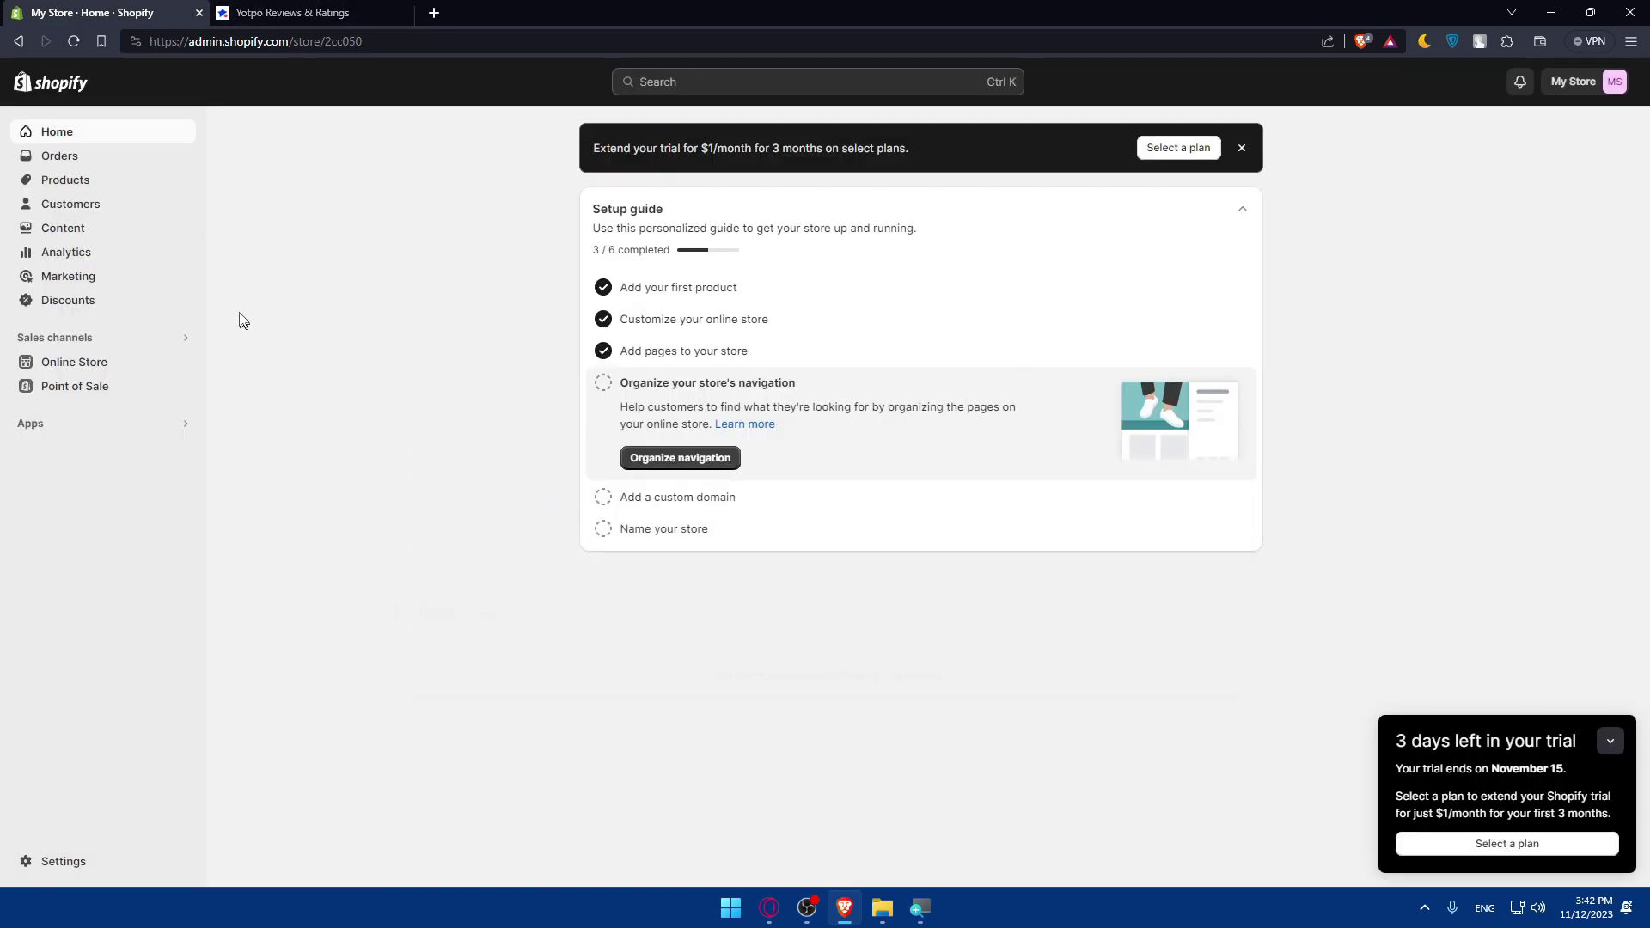
{"action": "left_click", "coordinate": [73, 41]}
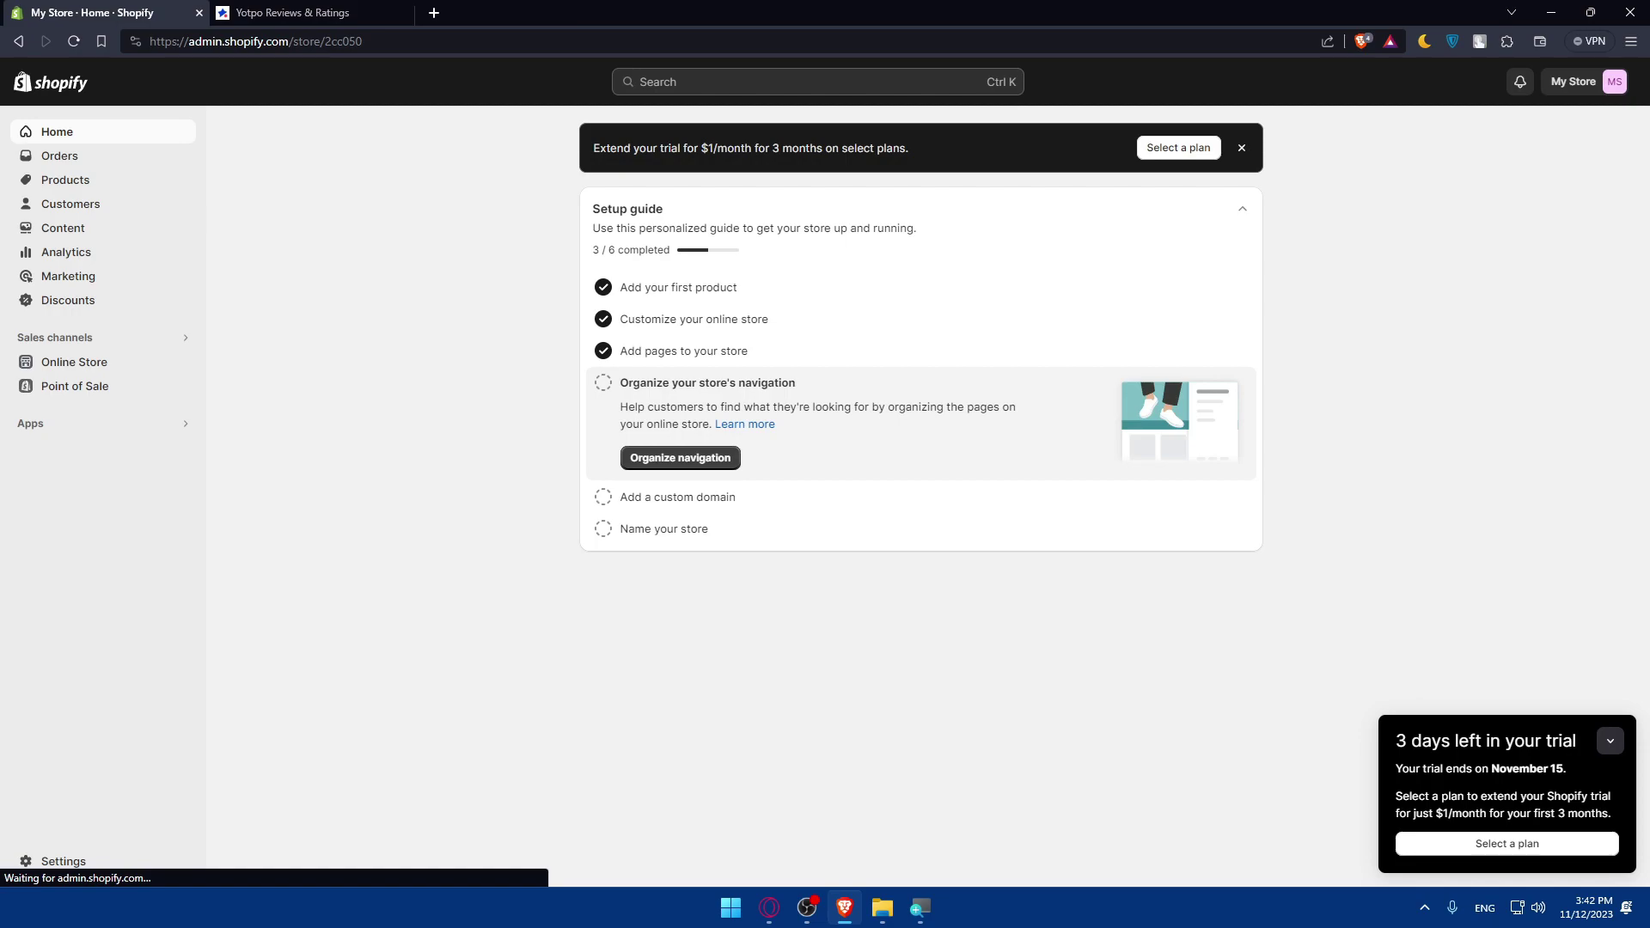
{"action": "left_click", "coordinate": [126, 424]}
{"action": "left_click", "coordinate": [135, 469]}
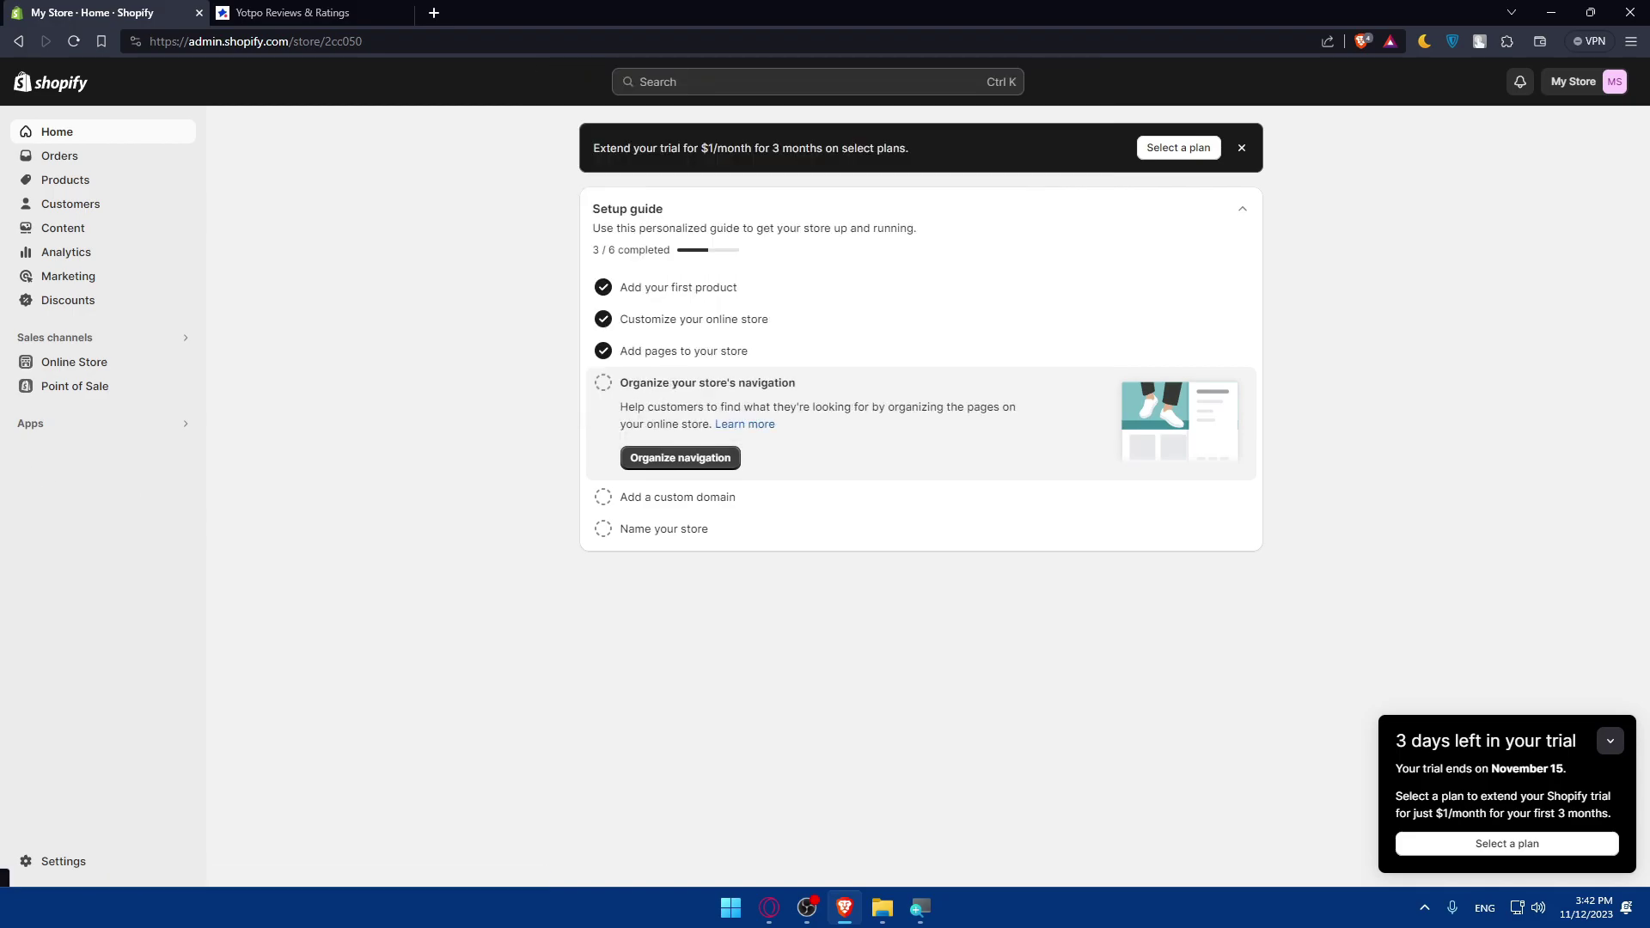